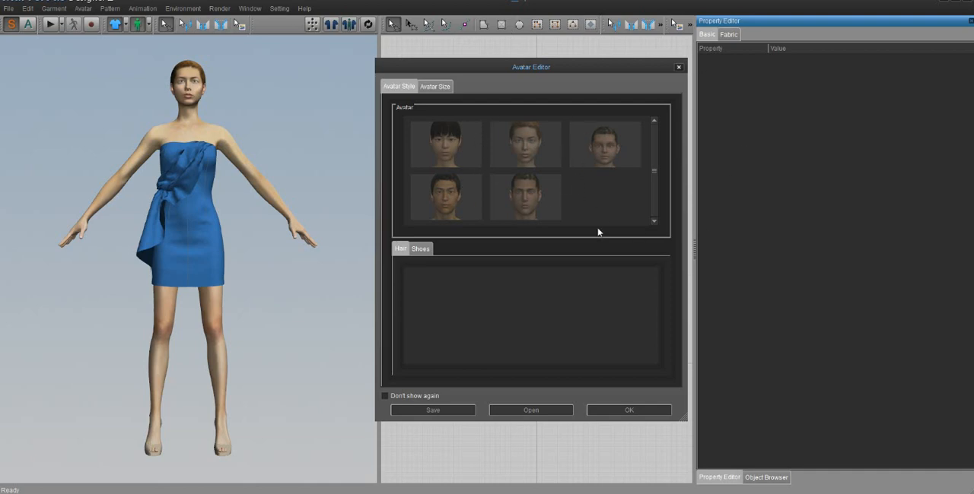
- Dismiss the avatar editor and start a new scene without the blue dress garment
click(678, 67)
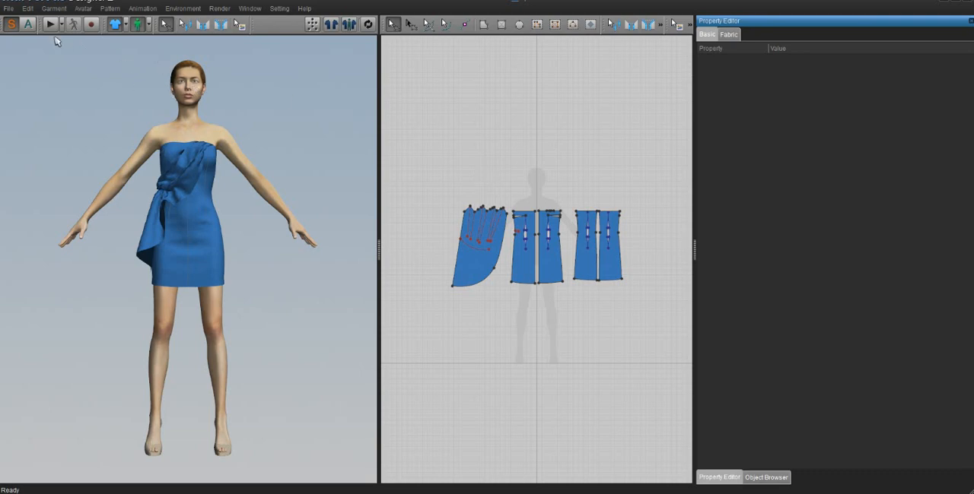
click(11, 9)
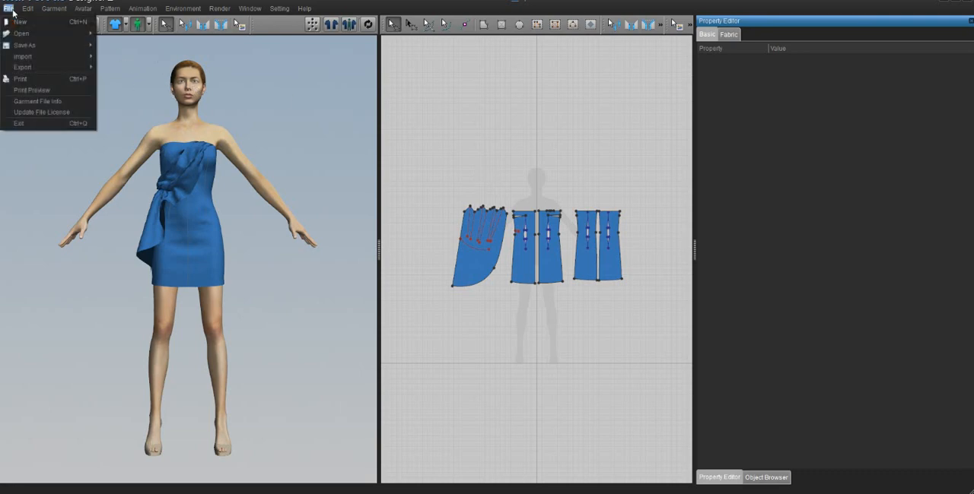
click(19, 22)
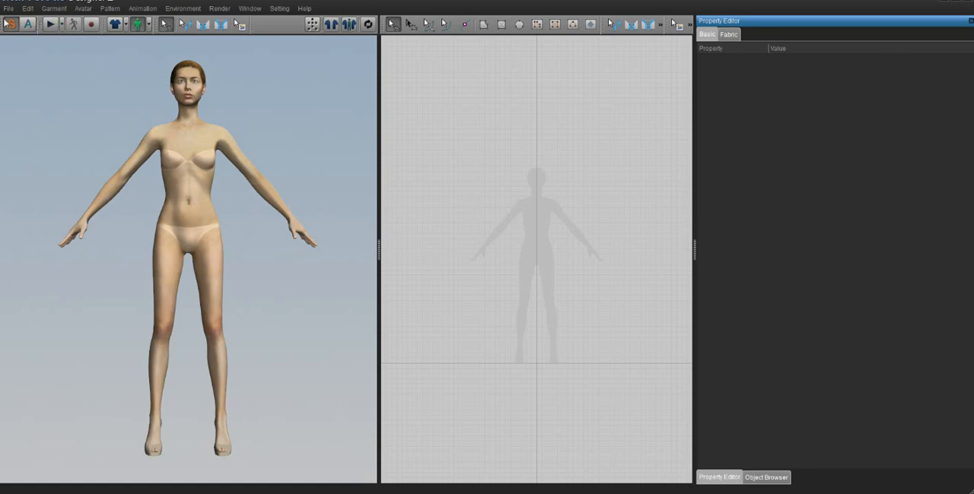
- Open the ebody_creator_kit OBJ from the Desktop's Ebody tutorial folder as the avatar, with m as the import unit
right_drag(231, 190, 245, 239)
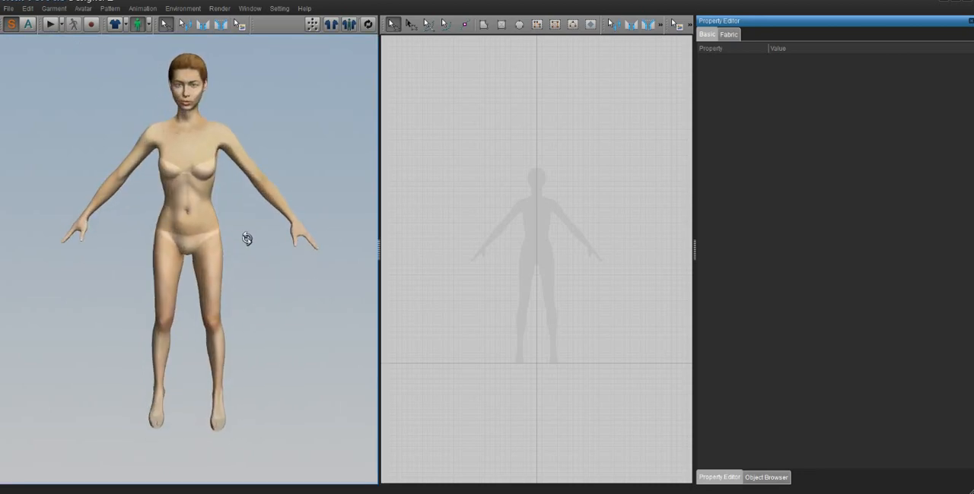
click(12, 10)
mouse_move(25, 34)
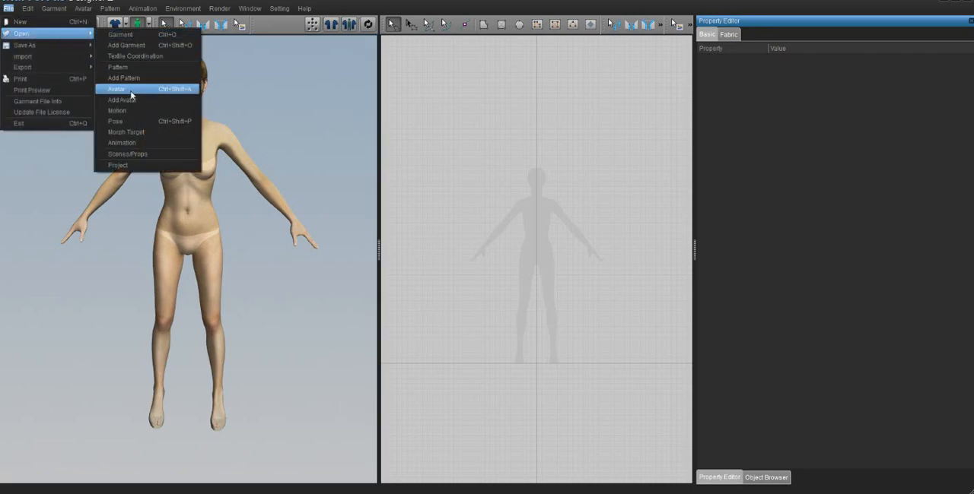
click(130, 91)
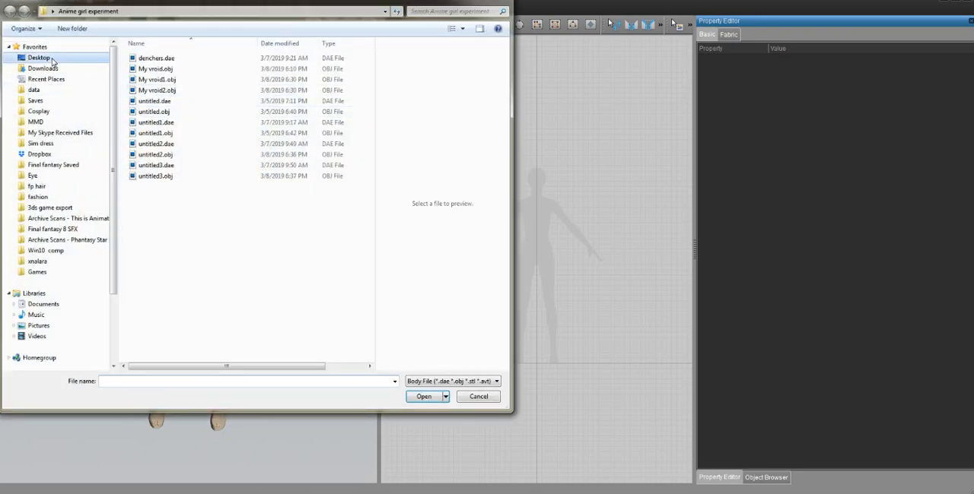
click(52, 61)
scroll(226, 163, down, 5)
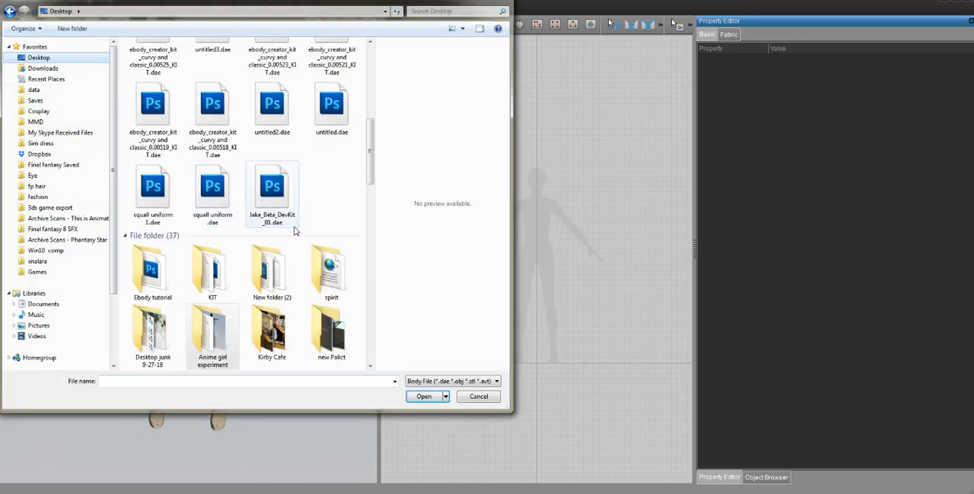
double_click(141, 277)
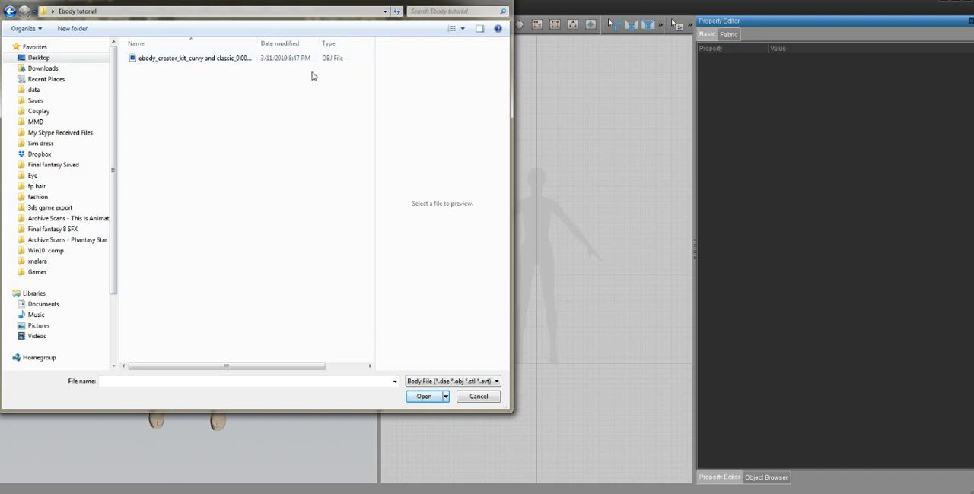
click(200, 62)
double_click(201, 63)
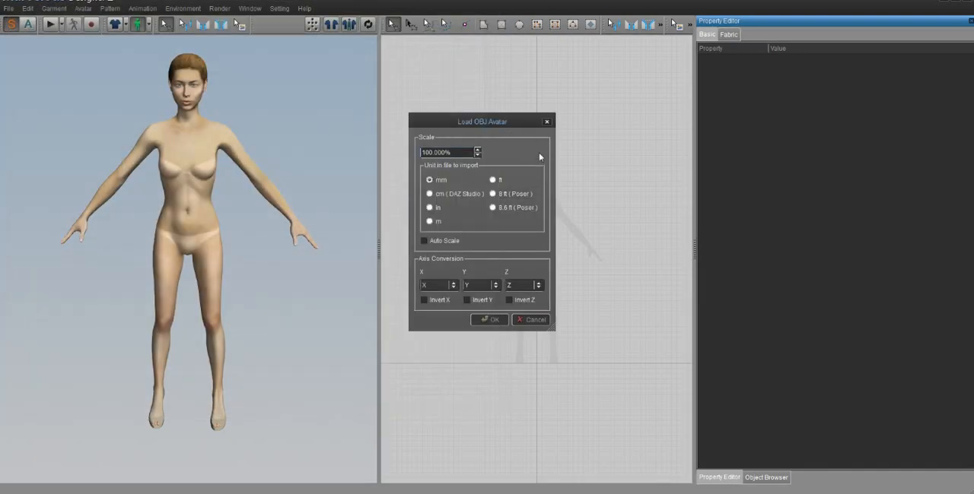
click(431, 222)
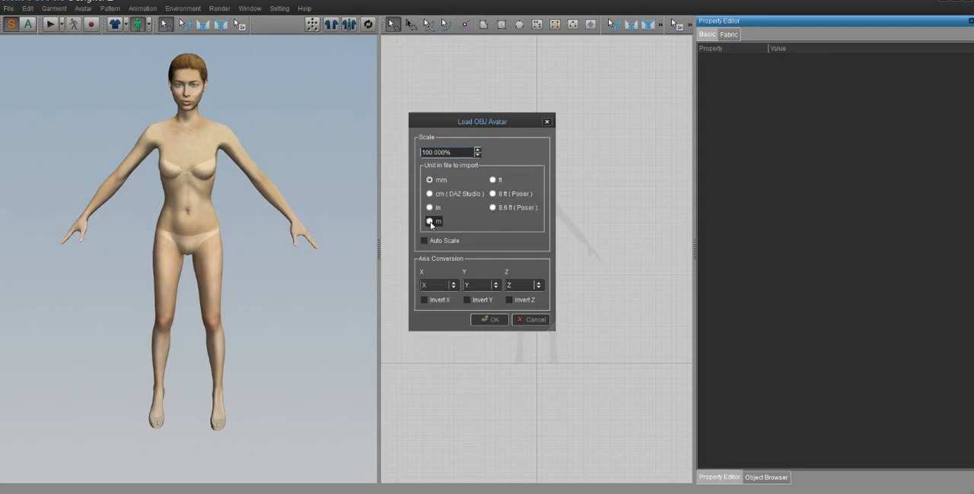
click(496, 320)
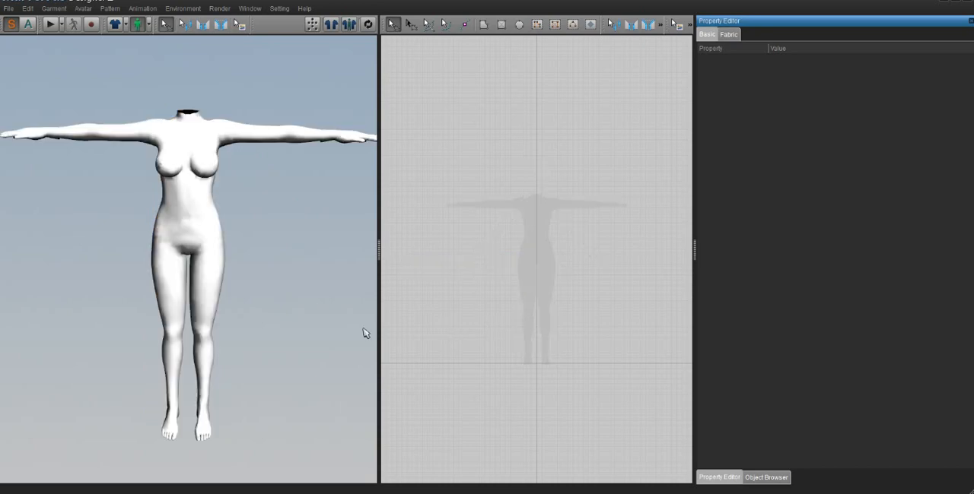
- Hide the 2D Pattern toolbar and display it again
mouse_move(205, 341)
right_down()
mouse_move(298, 314)
mouse_move(207, 314)
mouse_move(202, 325)
right_up()
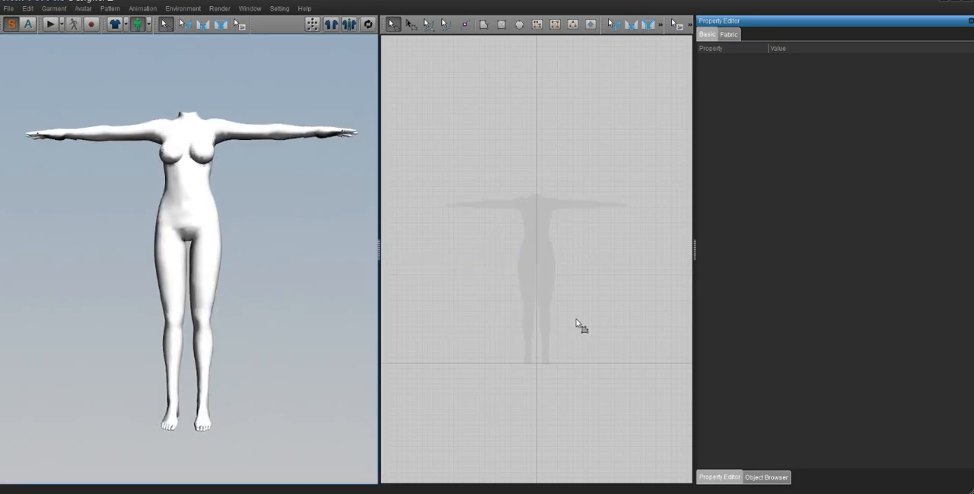
right_drag(526, 306, 526, 295)
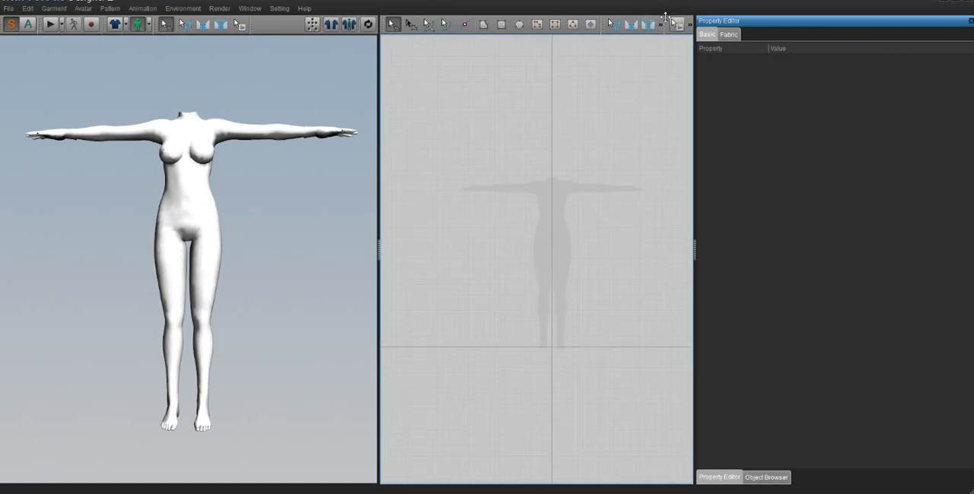
right_click(474, 33)
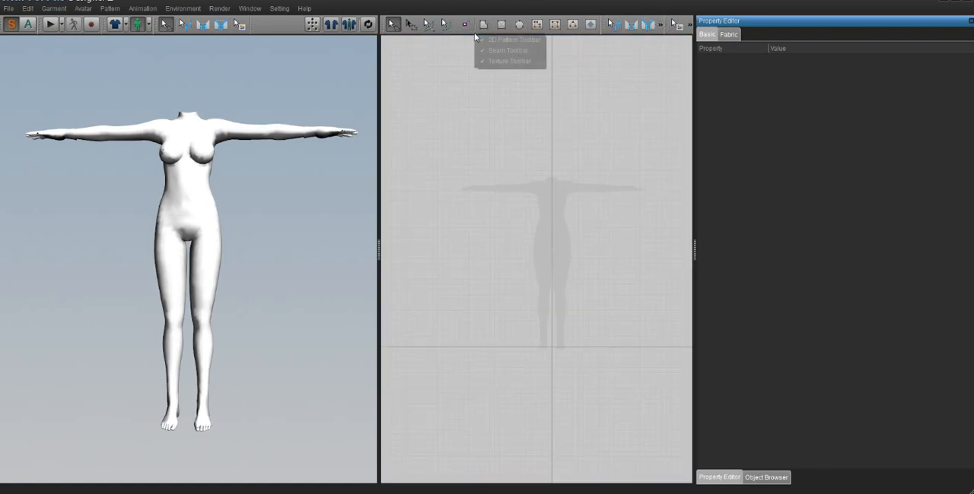
click(484, 41)
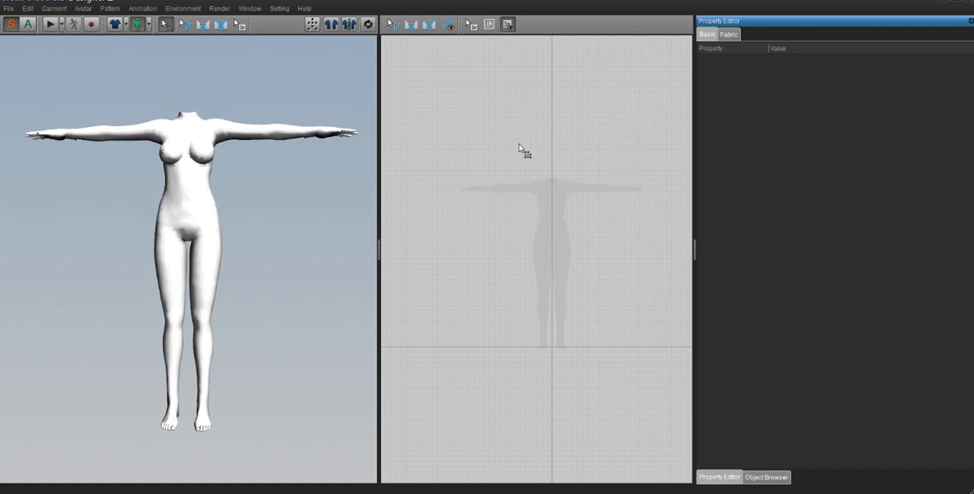
right_click(563, 29)
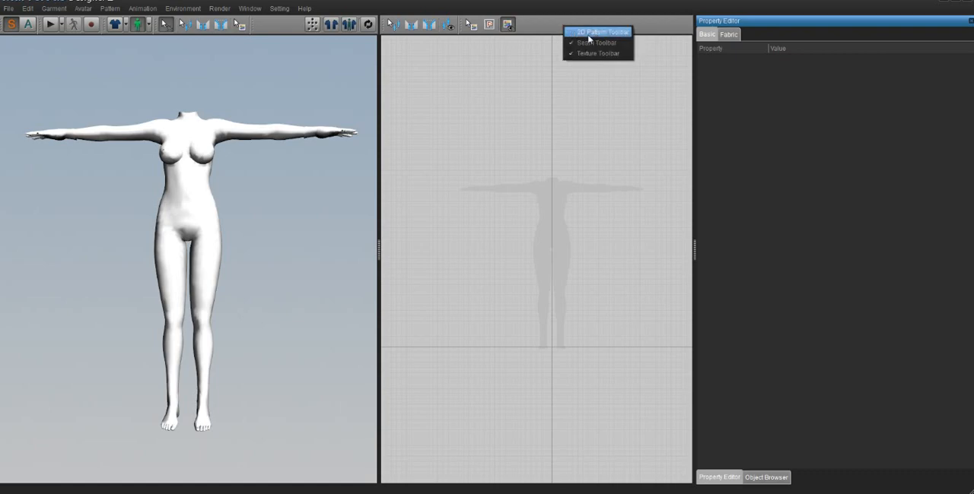
click(596, 33)
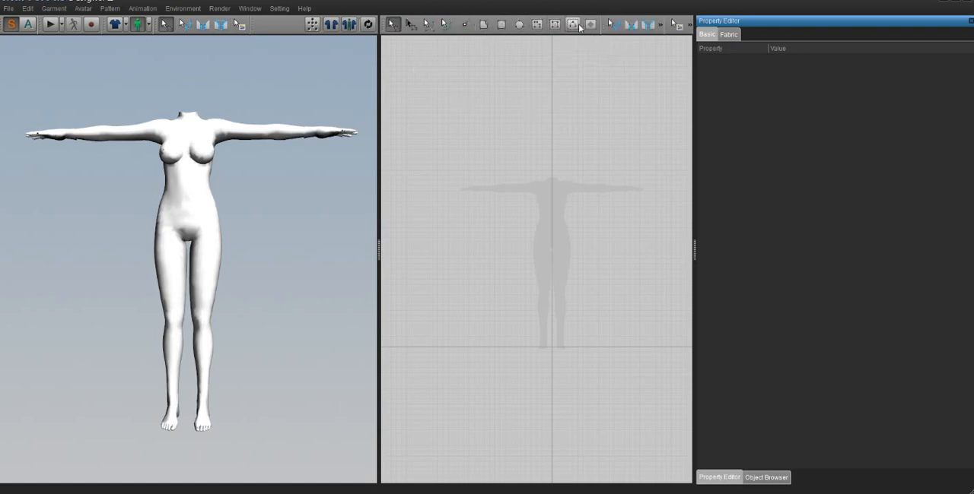
- Widen the 2D pattern window by narrowing the property editor and the 3D view, keeping the avatar silhouette in view
click(591, 25)
drag(692, 250, 833, 261)
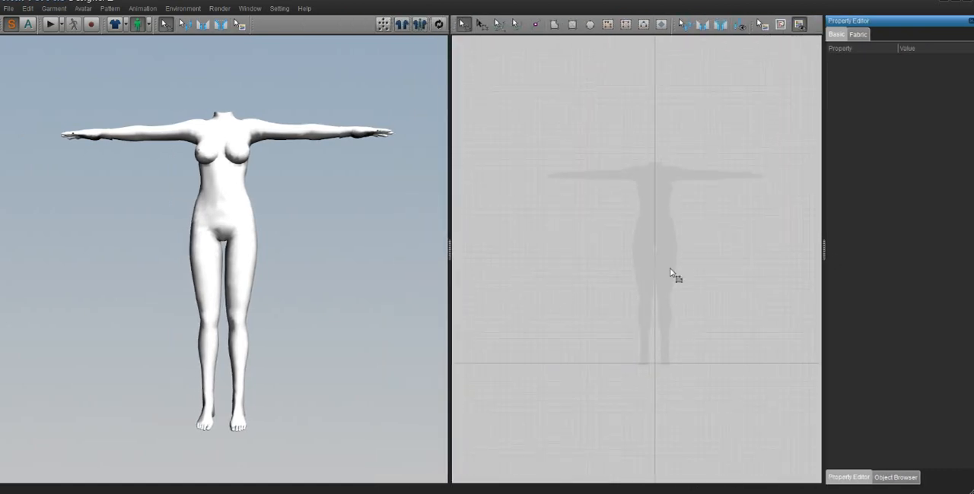
drag(448, 248, 402, 257)
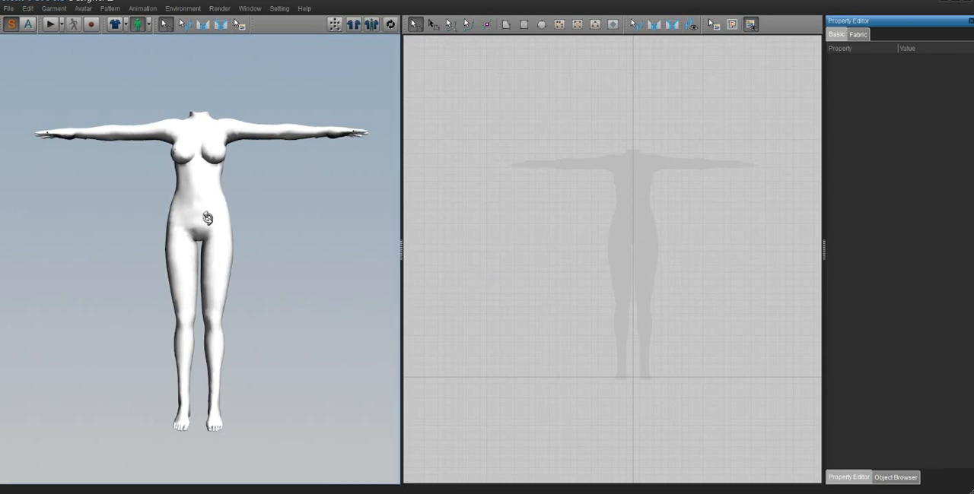
mouse_move(205, 222)
right_down()
mouse_move(263, 222)
mouse_move(8, 226)
mouse_move(206, 233)
mouse_move(200, 206)
mouse_move(226, 210)
mouse_move(209, 211)
right_up()
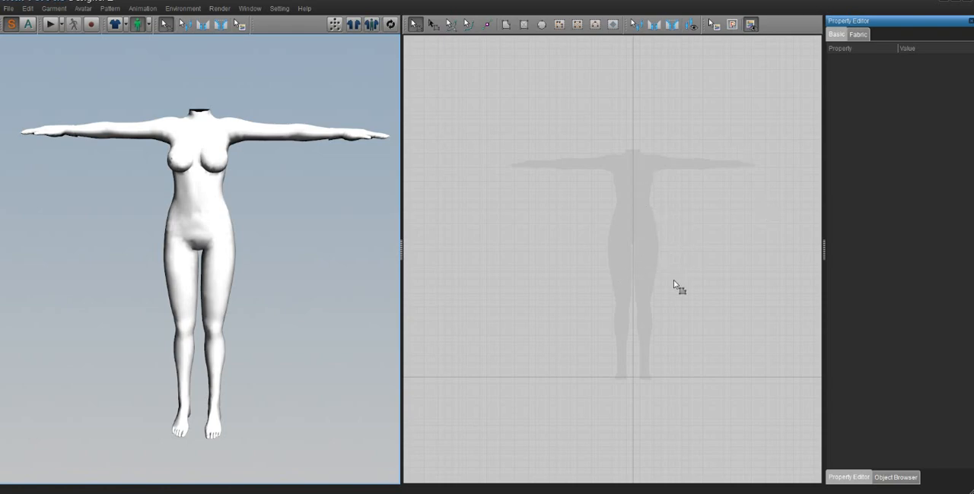
right_drag(672, 282, 653, 351)
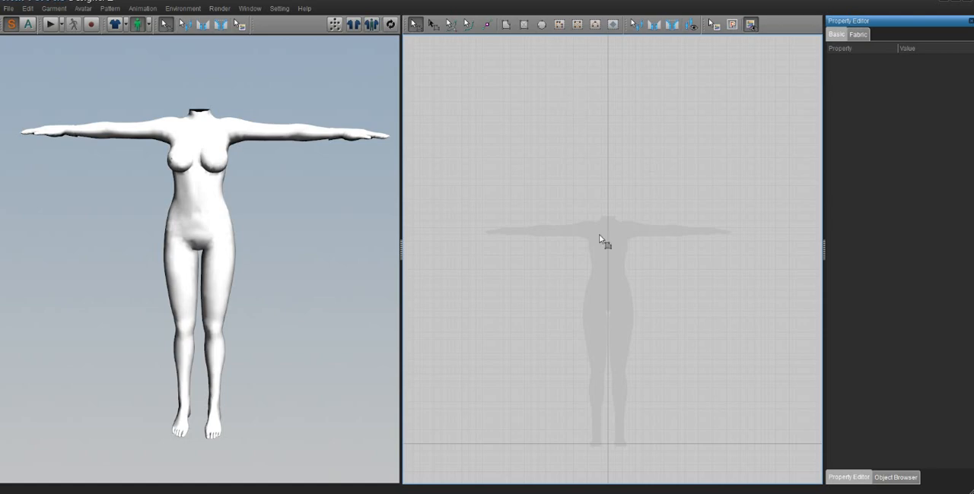
middle_drag(652, 323, 658, 287)
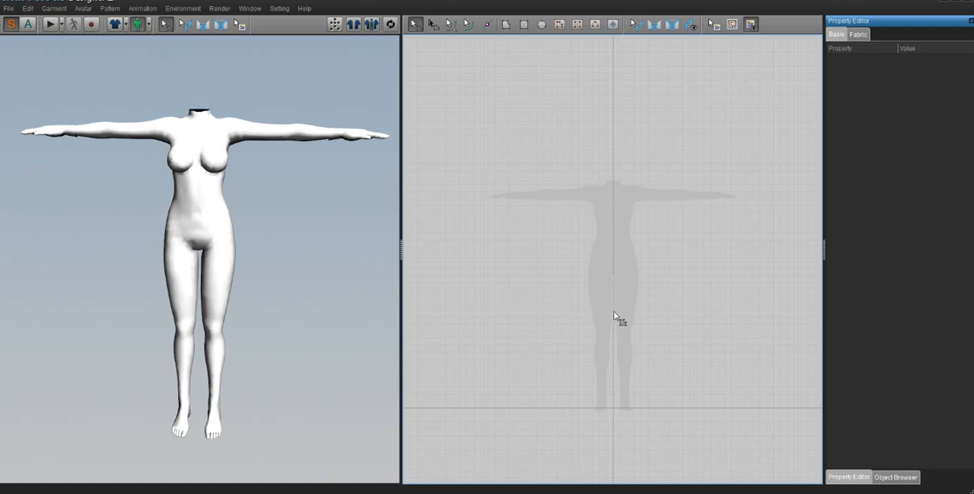
- Draw a closed, jagged star-like pattern piece over the avatar silhouette with Create Polygon
click(507, 28)
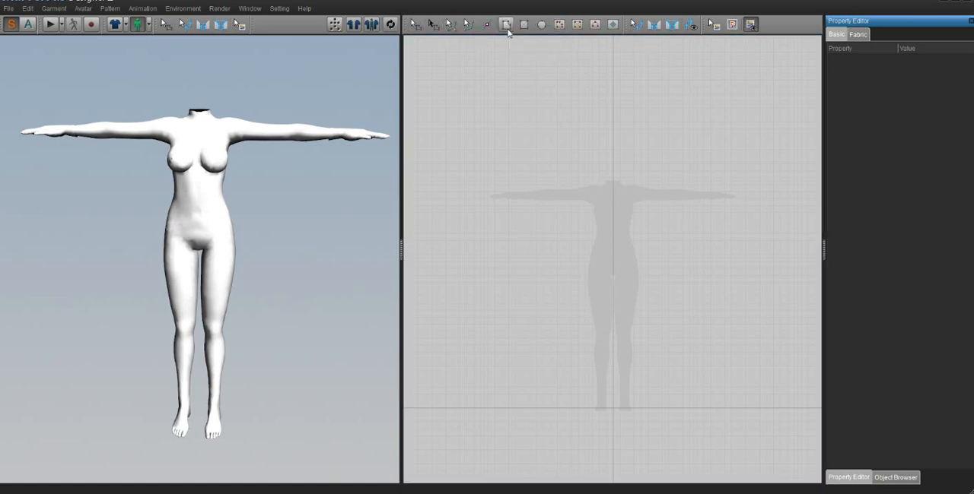
click(618, 206)
click(594, 175)
click(523, 180)
click(574, 234)
click(495, 268)
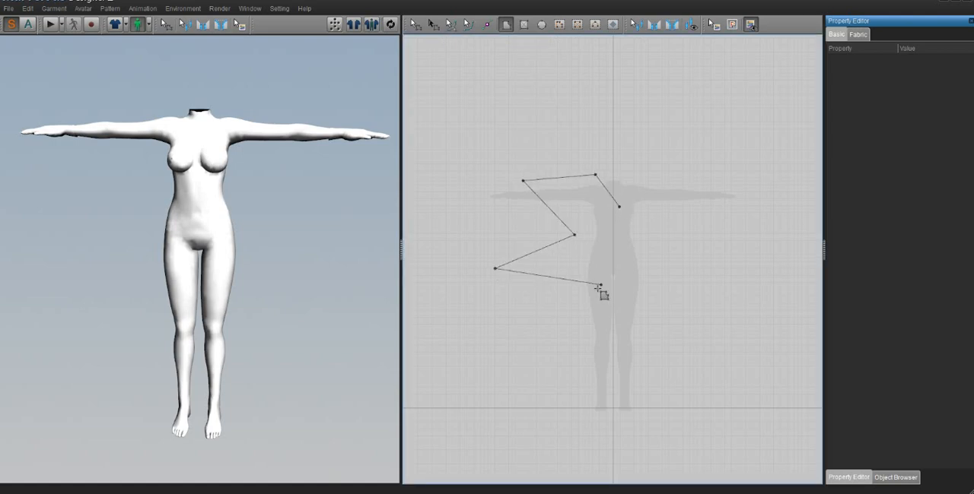
click(572, 363)
click(681, 301)
click(643, 278)
click(750, 263)
click(683, 232)
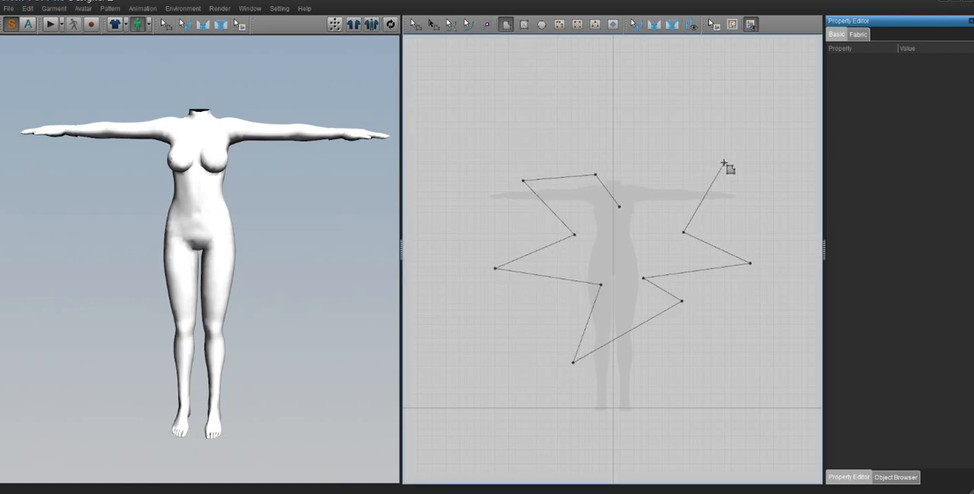
click(723, 163)
click(614, 184)
click(646, 129)
click(595, 137)
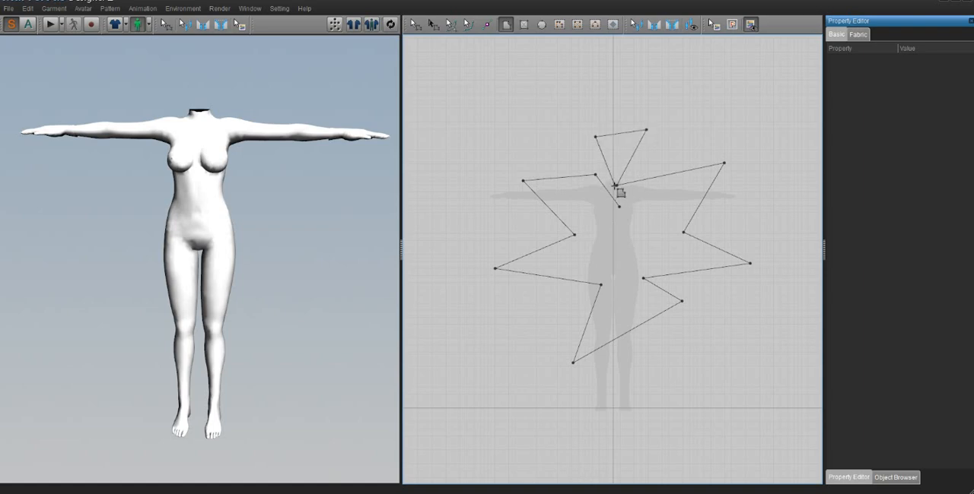
click(615, 187)
click(620, 207)
click(620, 208)
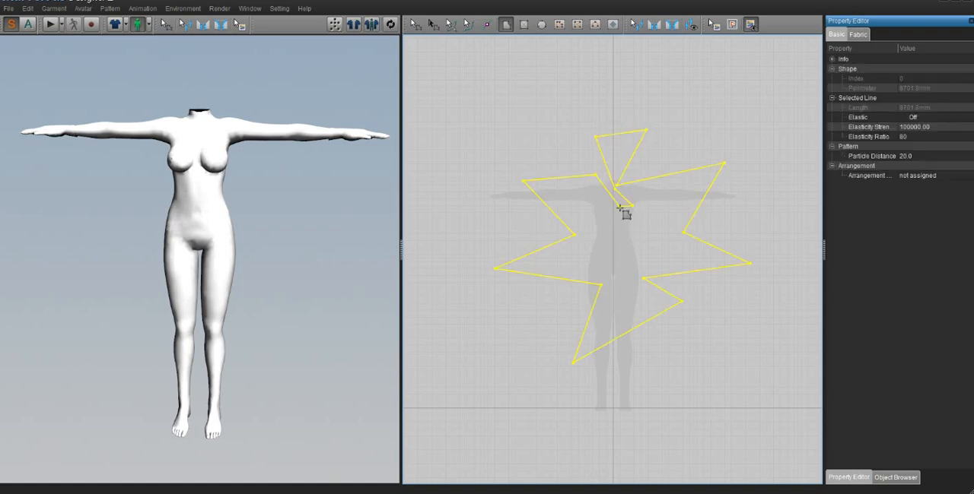
- Turn on synchronization to bring the jagged pattern piece into the 3D view, and deselect the piece
click(394, 31)
scroll(273, 253, down, 5)
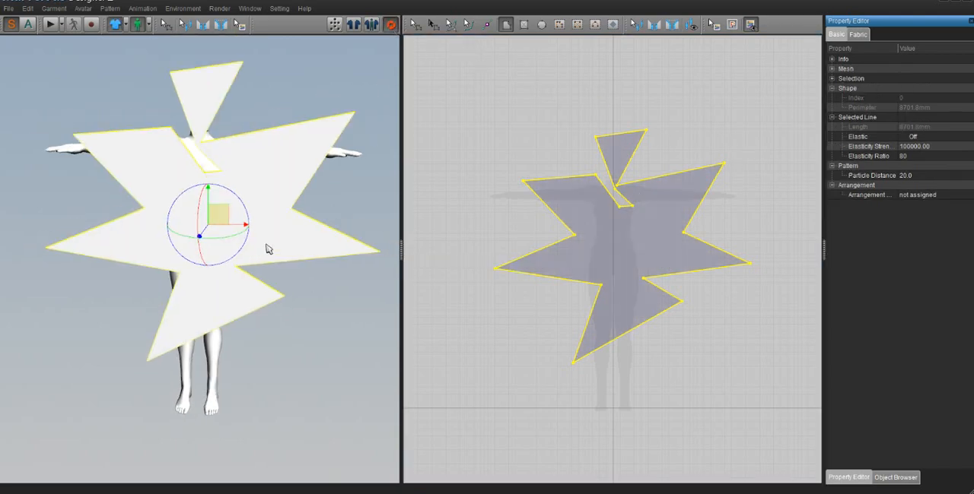
click(342, 166)
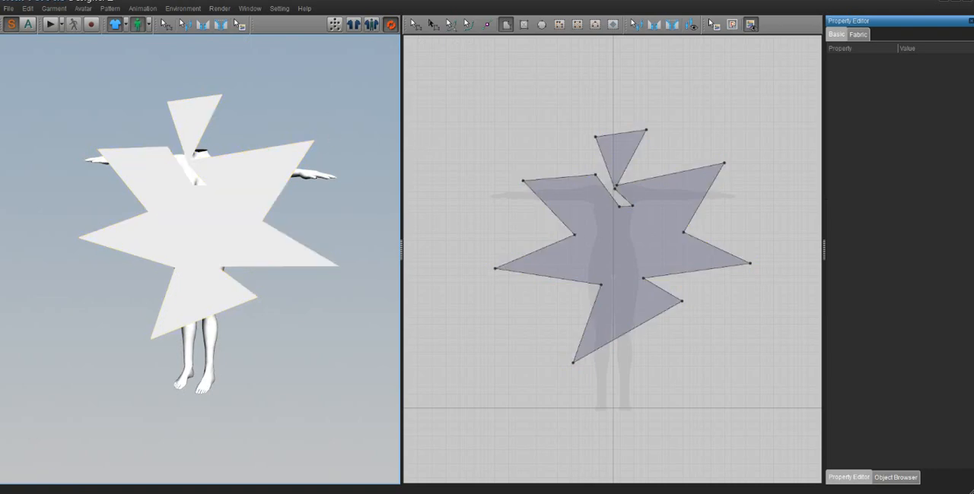
- Delete the jagged polygon pattern piece
click(415, 24)
click(647, 266)
key(Delete)
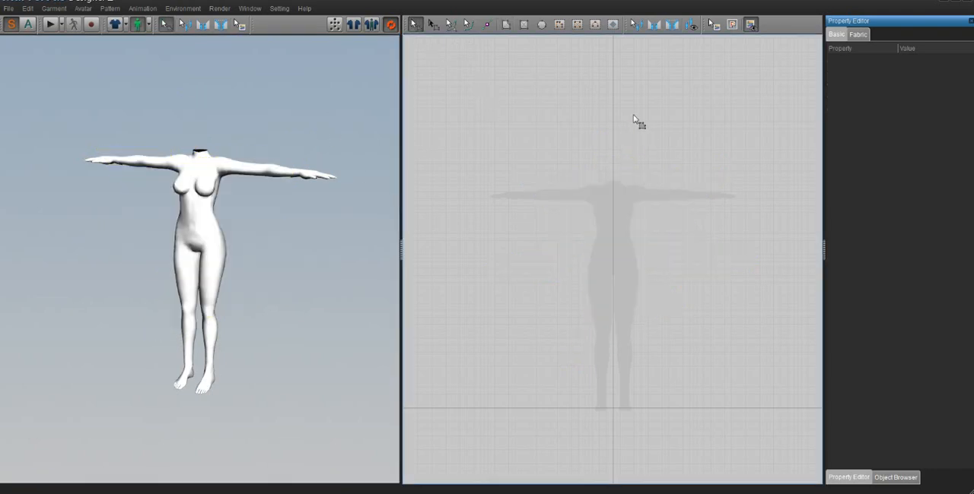
- Draw three rectangular pattern pieces: a large one over the silhouette, a wide one above it and an upright one at its upper-right corner
click(524, 25)
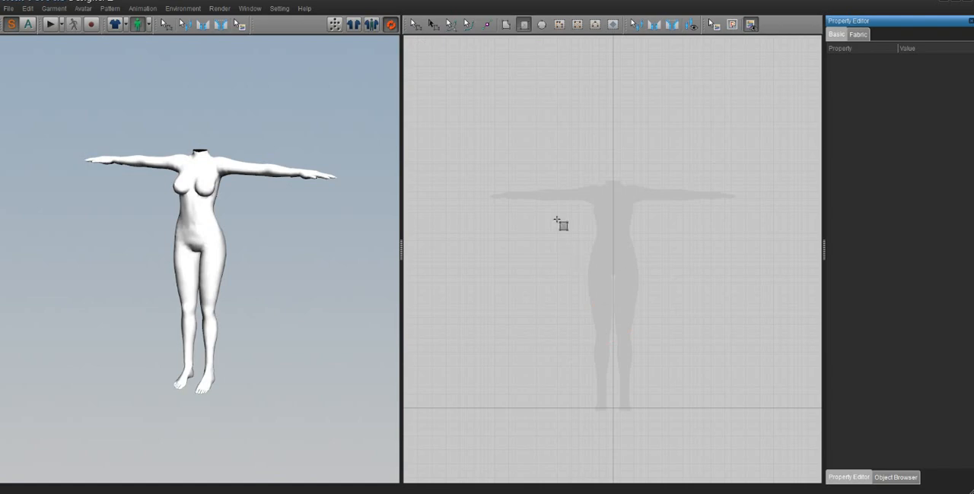
drag(518, 173, 686, 380)
drag(496, 77, 642, 131)
mouse_move(684, 92)
mouse_down()
mouse_move(711, 143)
mouse_move(773, 200)
mouse_up()
- Draw a four-sided polygon pattern piece with a perimeter of about 2542 mm to the left of the large rectangle
click(502, 28)
click(430, 227)
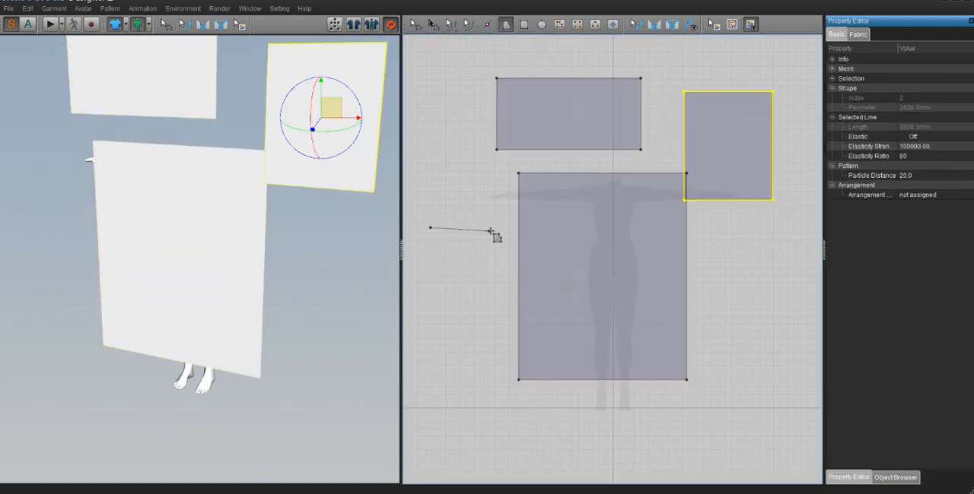
click(496, 230)
click(495, 346)
click(437, 343)
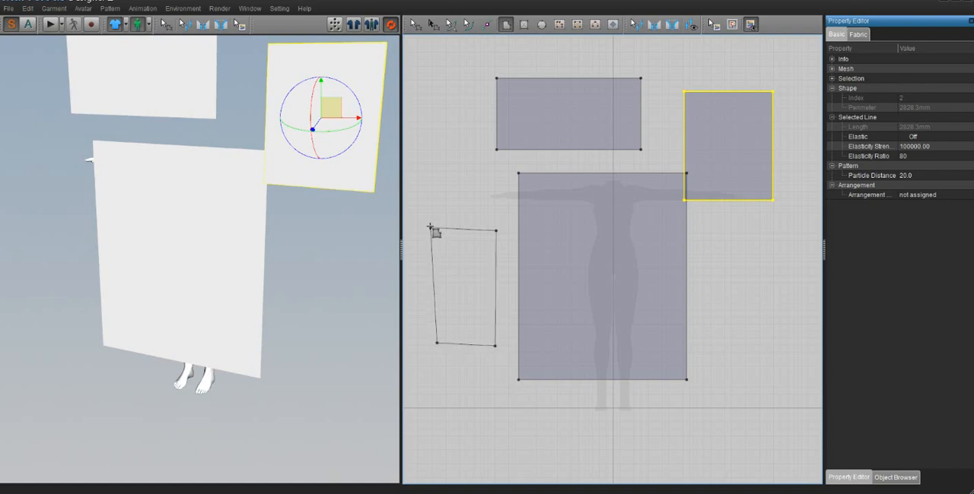
click(431, 228)
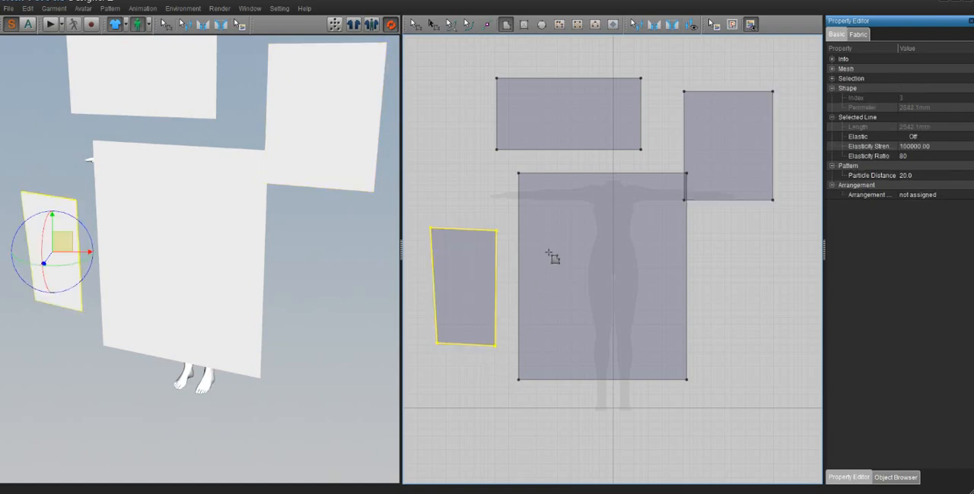
- Delete all four pattern pieces so that only the avatar remains
key(Delete)
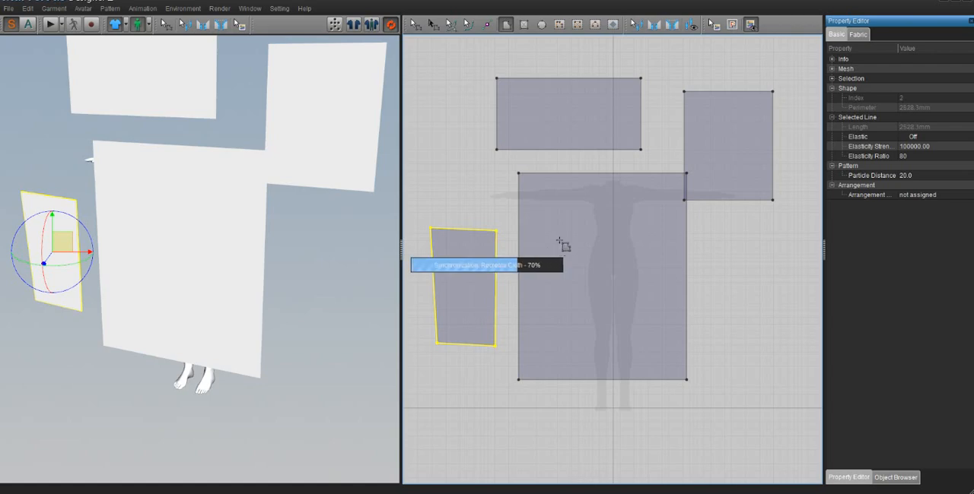
key(Delete)
key(Delete)
key(Delete)
key(Delete)
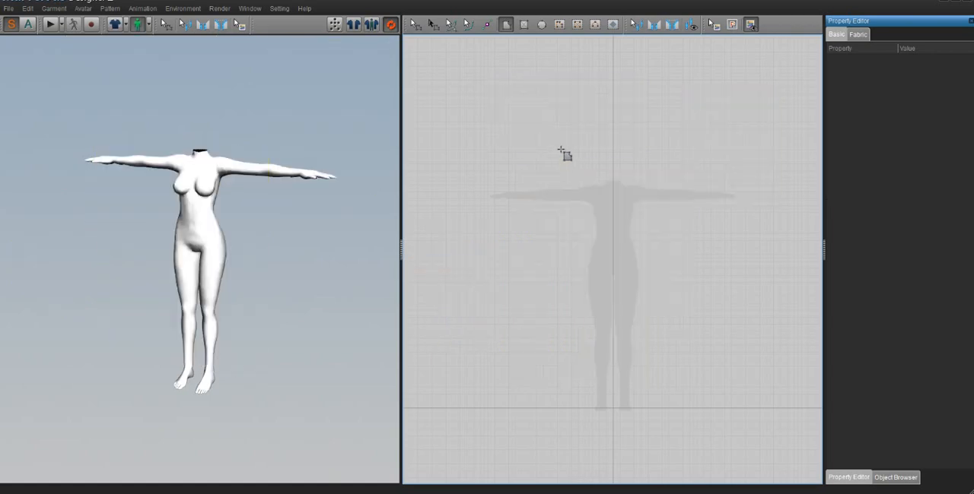
- Draw a large circular pattern piece centred on the avatar silhouette
click(541, 25)
drag(614, 264, 676, 434)
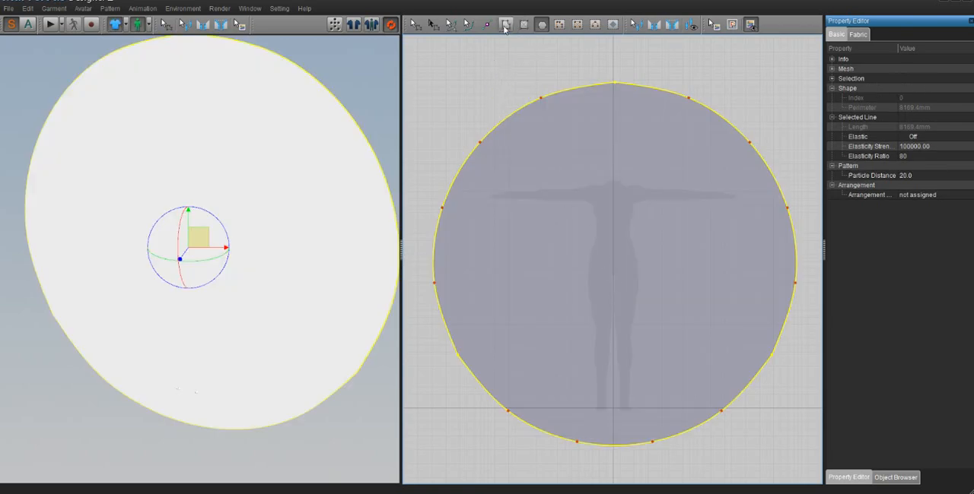
- Draw a closed irregular polygon piece overlapping the circle's upper-left edge, and undo both the polygon and the circle
click(505, 25)
click(475, 60)
click(442, 110)
click(469, 150)
click(547, 182)
click(625, 139)
click(628, 99)
click(625, 88)
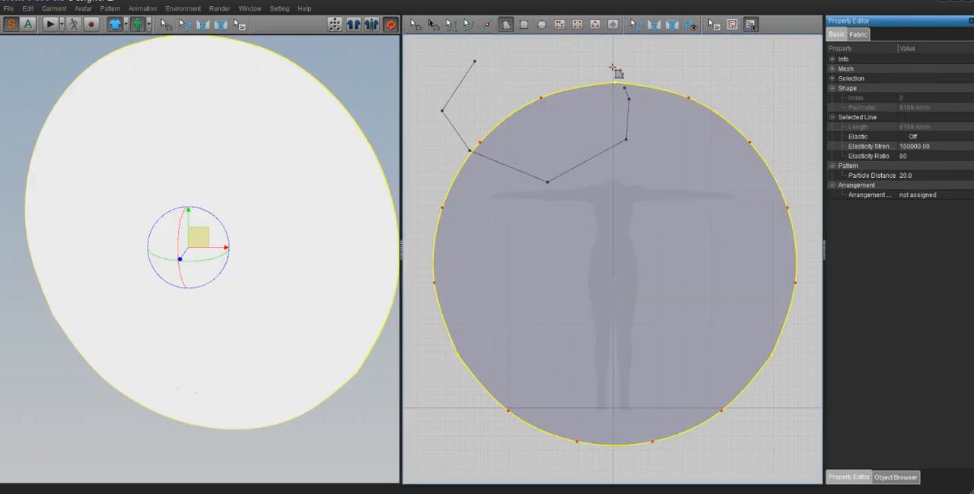
click(595, 59)
click(524, 50)
click(490, 55)
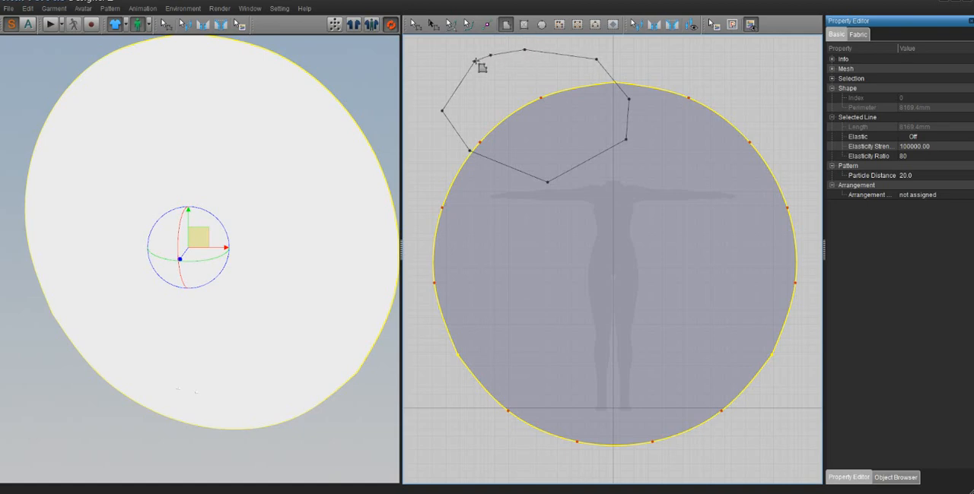
click(475, 61)
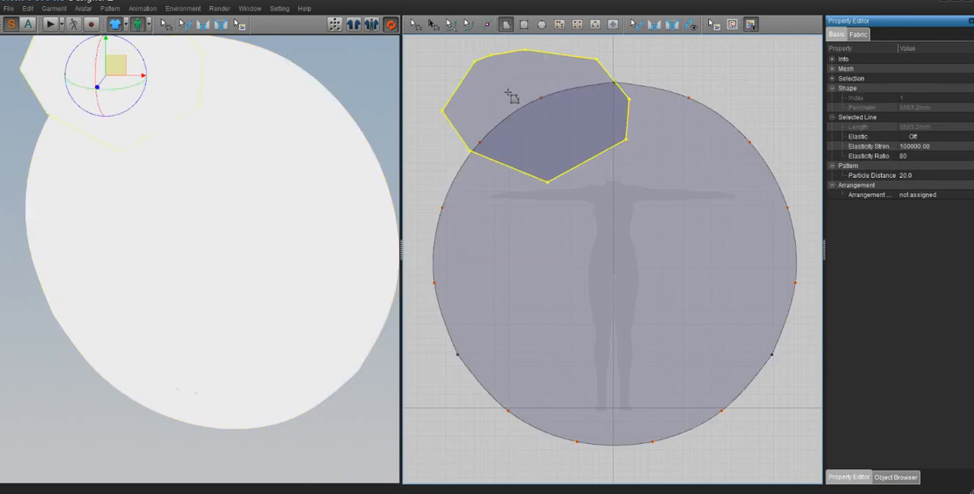
key(ctrl+z)
key(ctrl+z)
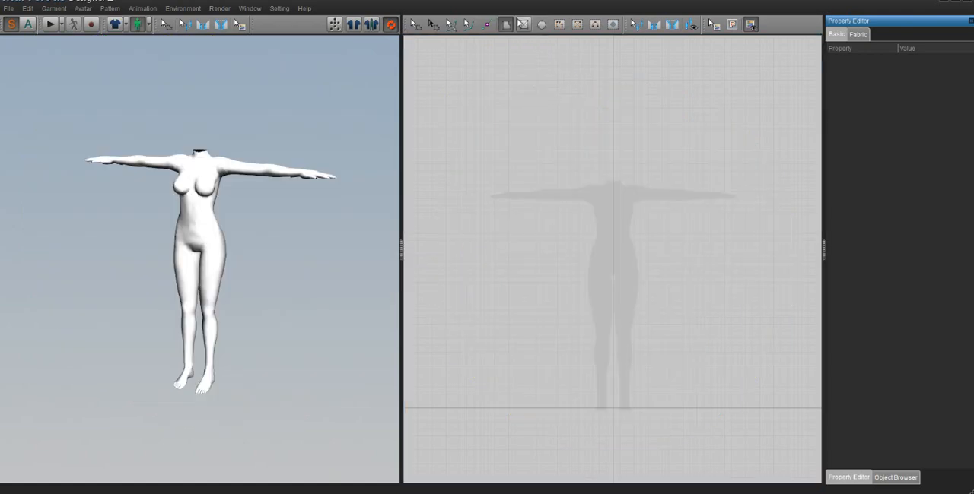
- Draw a rectangular pattern piece with a perimeter of about 4882 mm over the silhouette and a narrow upright one to its upper left
click(523, 24)
drag(522, 132, 664, 329)
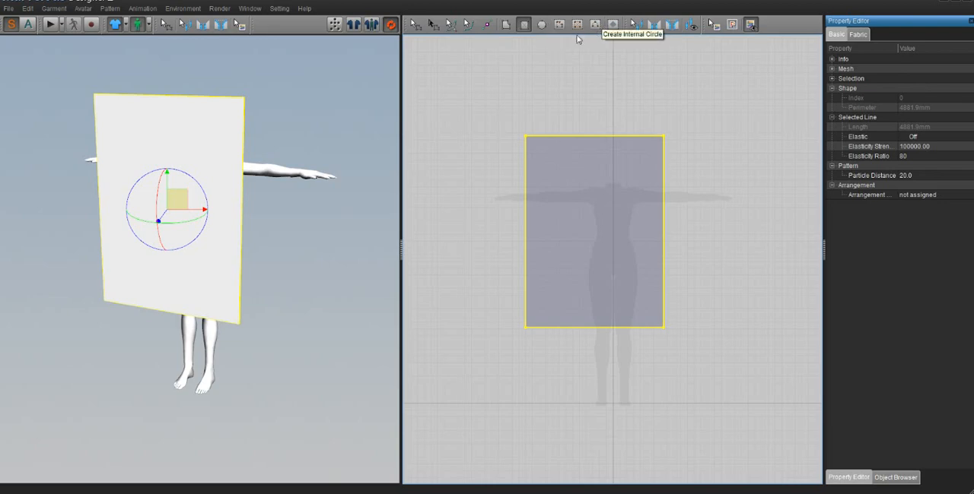
click(559, 27)
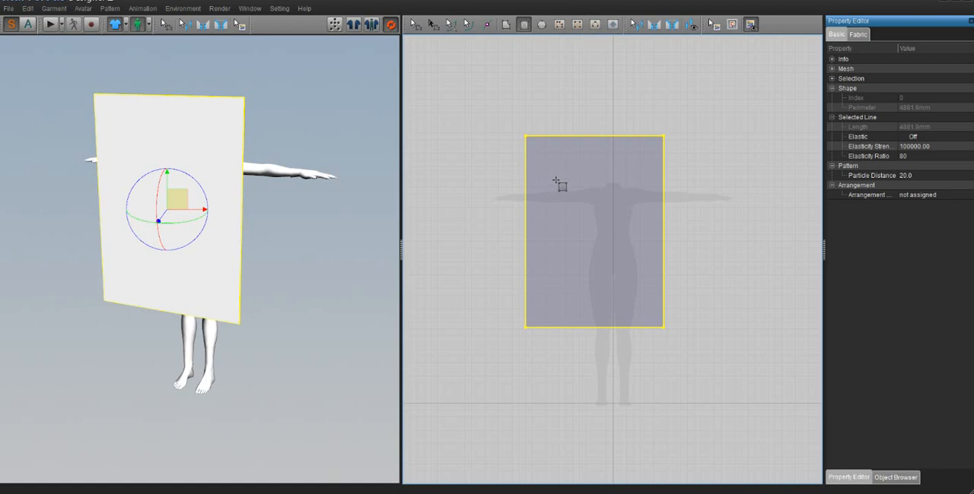
mouse_move(437, 76)
mouse_down()
mouse_move(493, 174)
mouse_move(495, 215)
mouse_up()
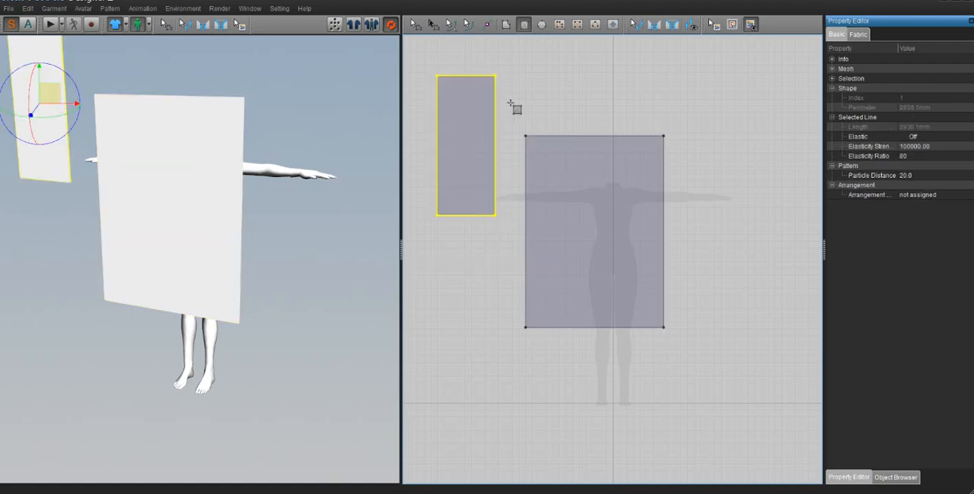
- Try an internal zigzag line about 3159 mm long inside the large rectangle, and undo it
click(559, 25)
click(553, 149)
double_click(632, 165)
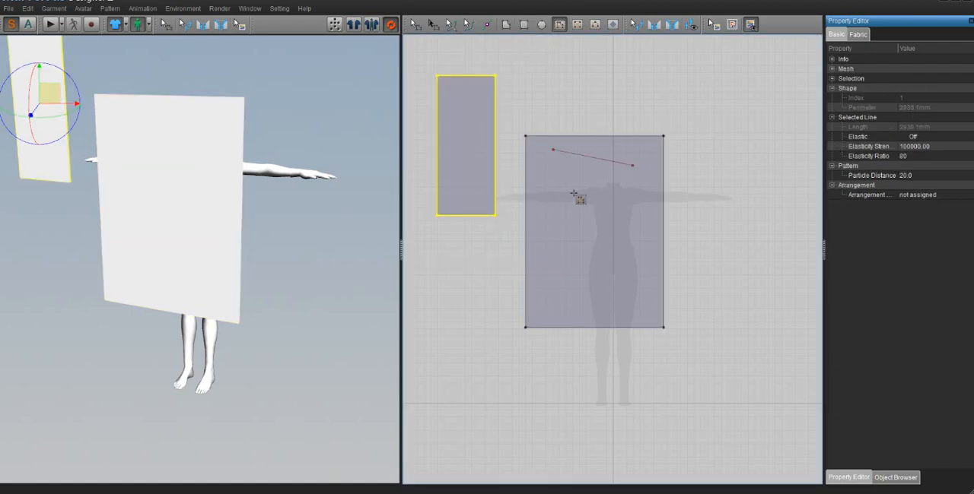
click(518, 223)
click(605, 235)
click(588, 244)
click(592, 251)
click(575, 282)
click(613, 281)
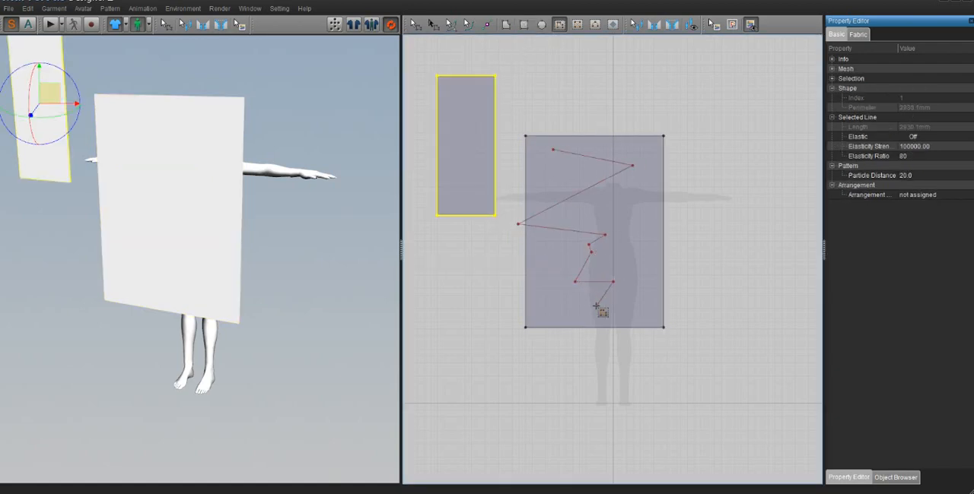
double_click(596, 307)
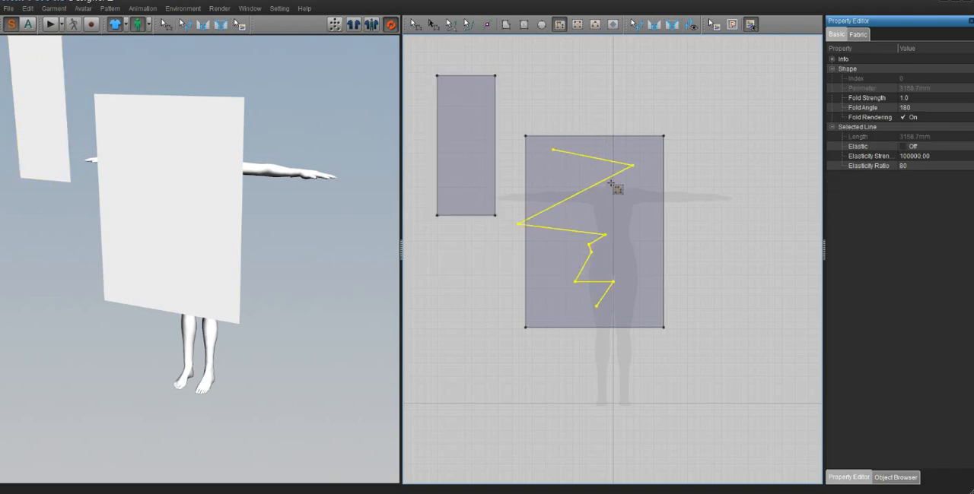
key(ctrl+z)
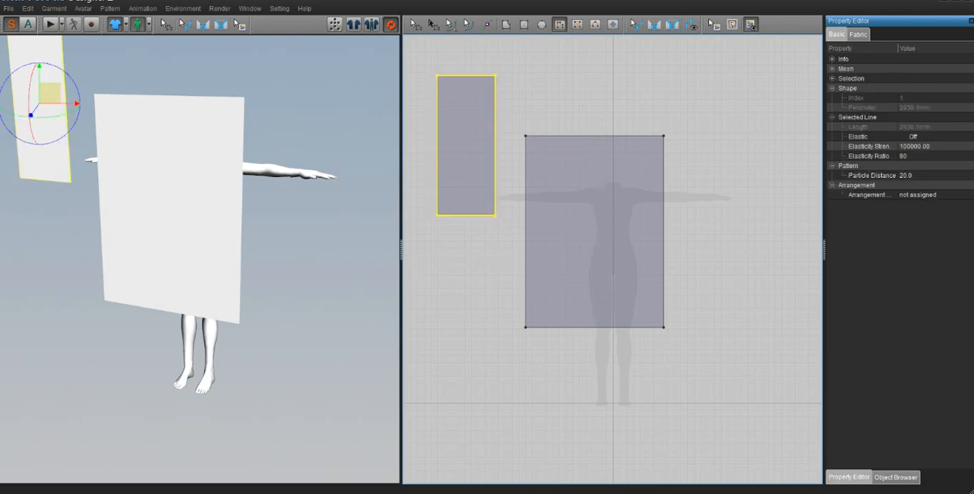
- Try a wide internal zigzag line running from the top to the bottom of the large rectangle, and undo it
click(542, 146)
click(656, 151)
click(539, 195)
click(651, 210)
click(562, 239)
click(649, 262)
click(545, 290)
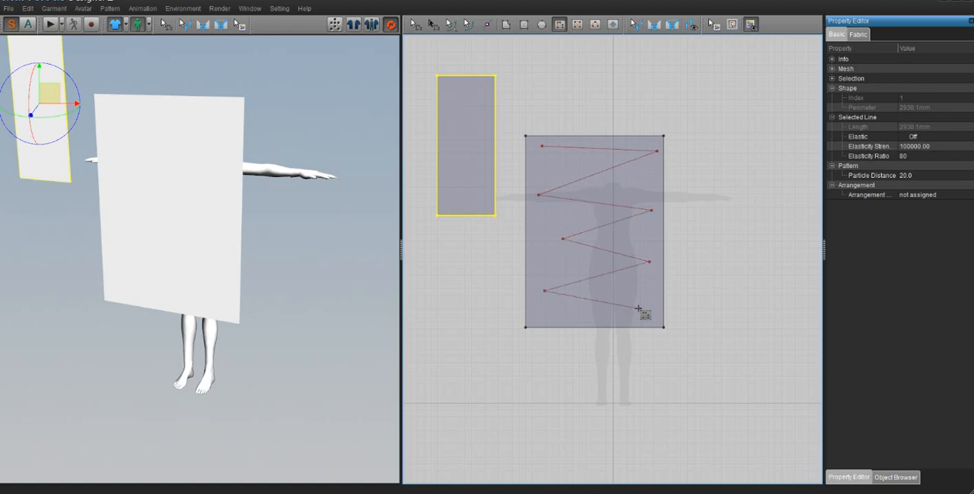
click(638, 308)
double_click(553, 318)
key(ctrl+z)
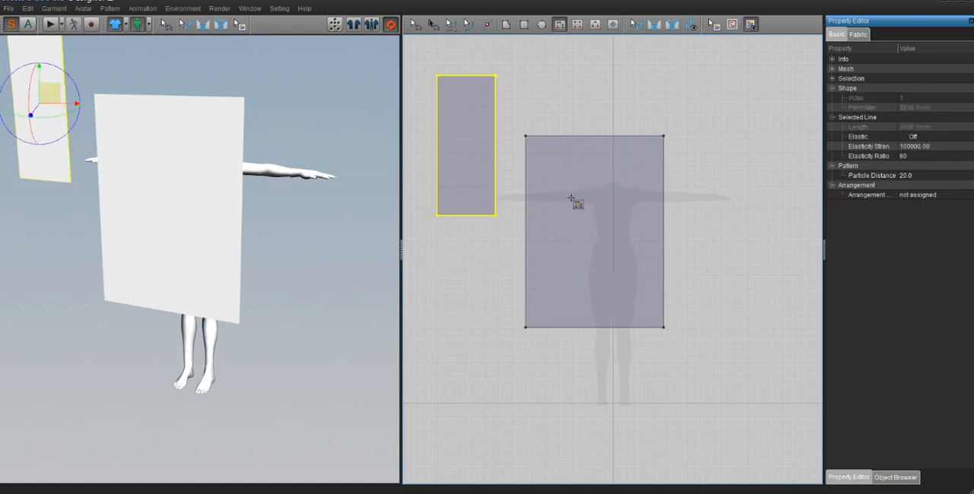
- Draw a winding open internal line about 5456 mm long inside the large rectangle
click(570, 161)
click(596, 166)
click(583, 190)
click(568, 200)
click(545, 197)
click(555, 166)
click(535, 172)
click(542, 217)
double_click(538, 250)
click(610, 250)
click(612, 200)
click(571, 229)
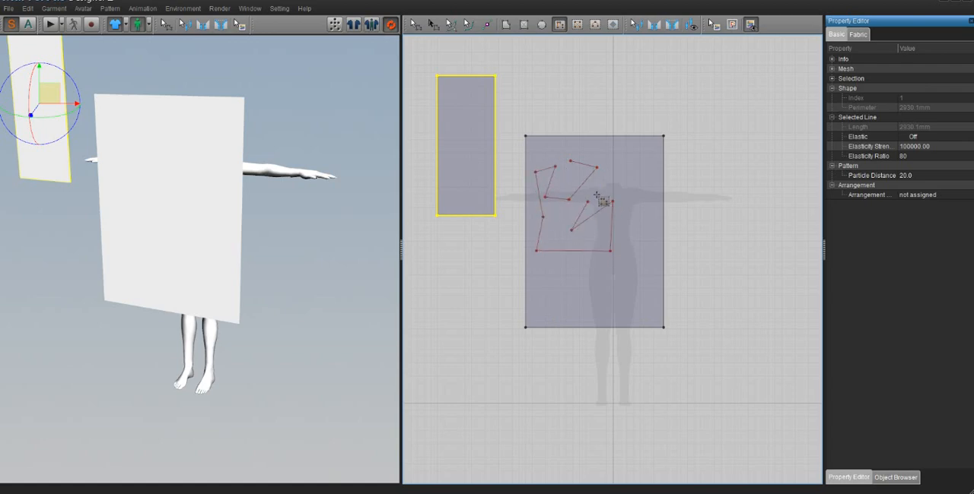
click(601, 192)
click(642, 159)
click(645, 207)
click(618, 212)
click(646, 245)
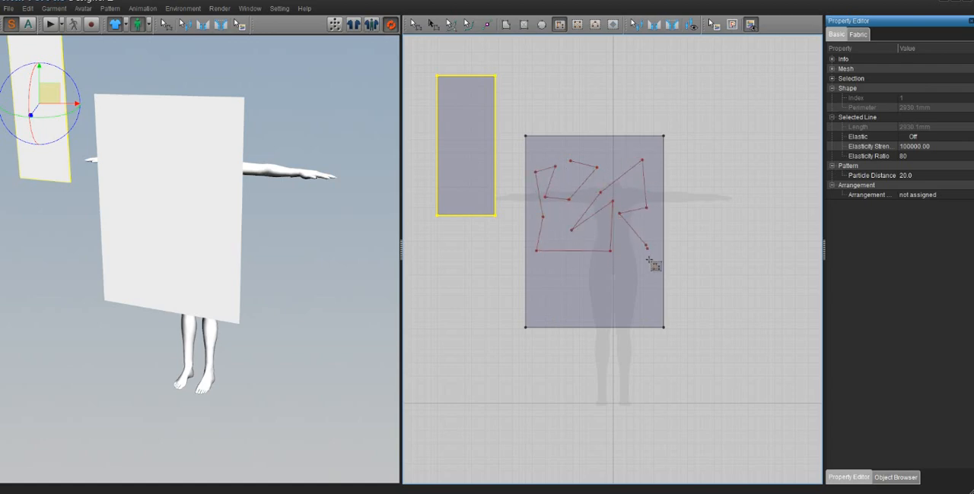
click(643, 267)
click(579, 292)
double_click(559, 307)
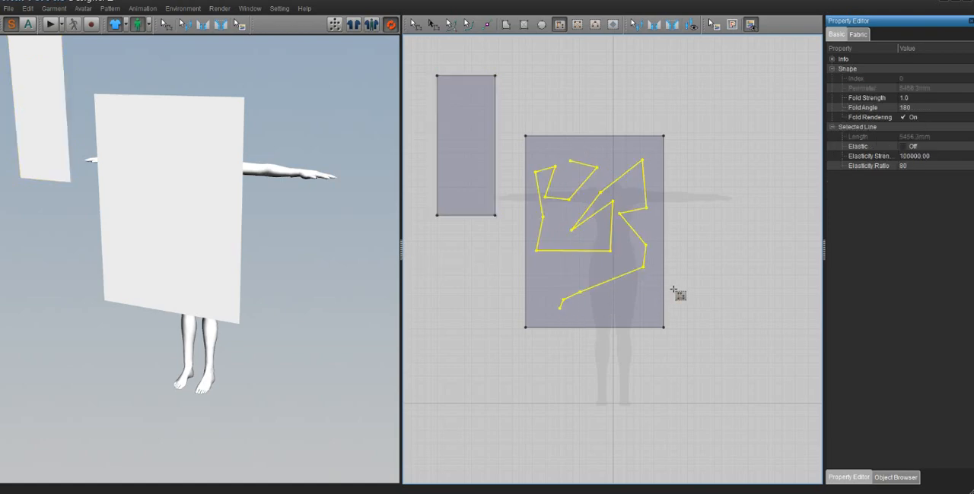
- Draw a closed jagged polygon pattern piece to the right of the large rectangle, with a zigzag left edge
click(506, 25)
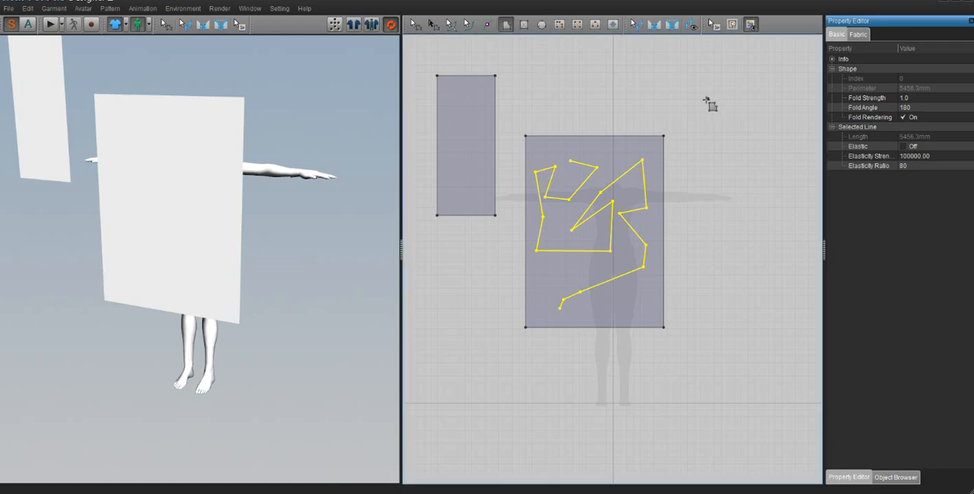
click(707, 98)
click(686, 132)
click(746, 143)
click(713, 179)
click(753, 200)
click(708, 237)
click(750, 242)
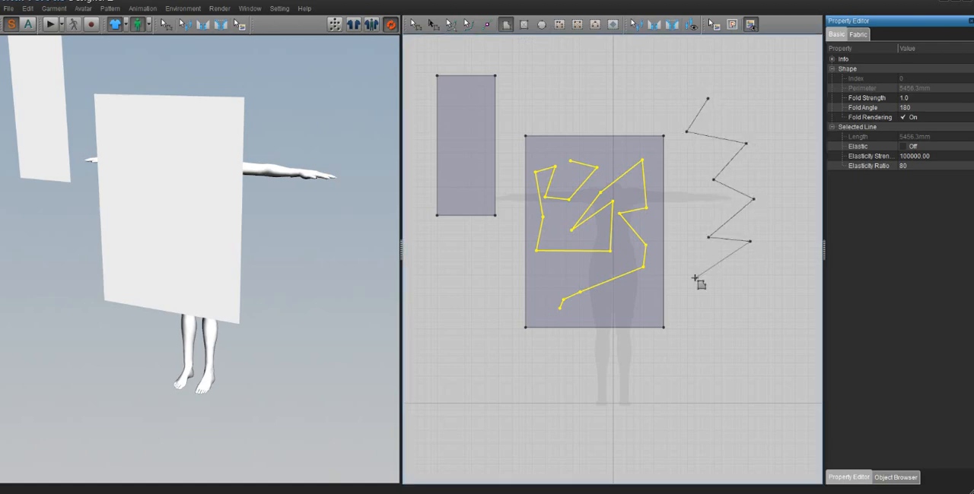
click(695, 279)
click(757, 275)
click(757, 283)
click(772, 295)
click(780, 265)
click(815, 120)
click(772, 88)
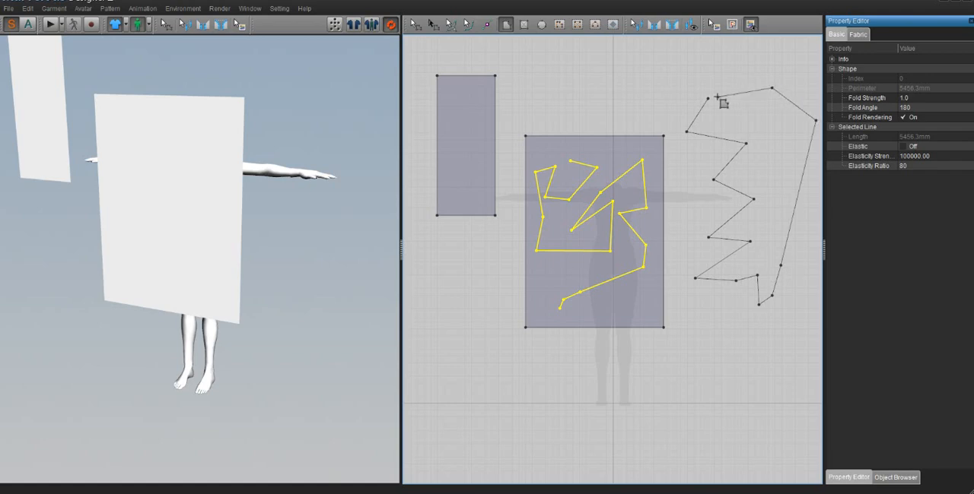
click(715, 98)
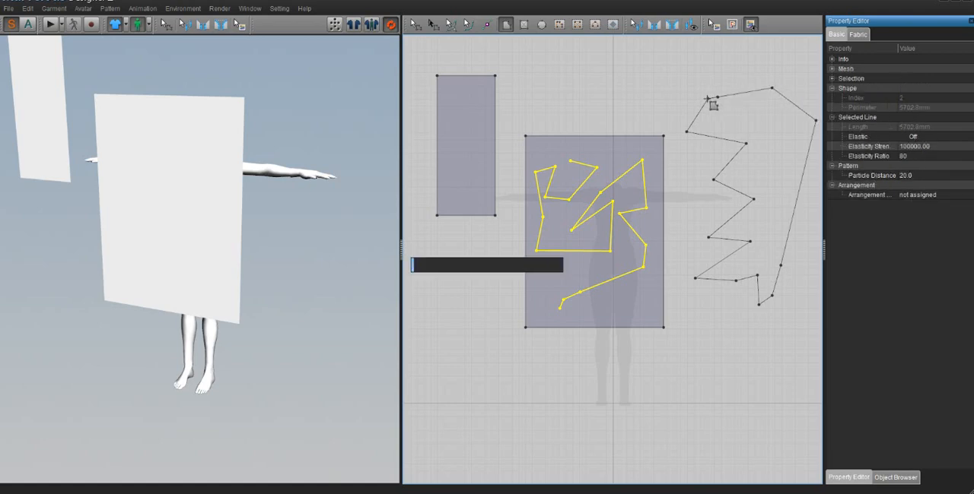
- Undo the jagged polygon and the winding internal line, and delete the narrow rectangle
key(ctrl+z)
key(ctrl+z)
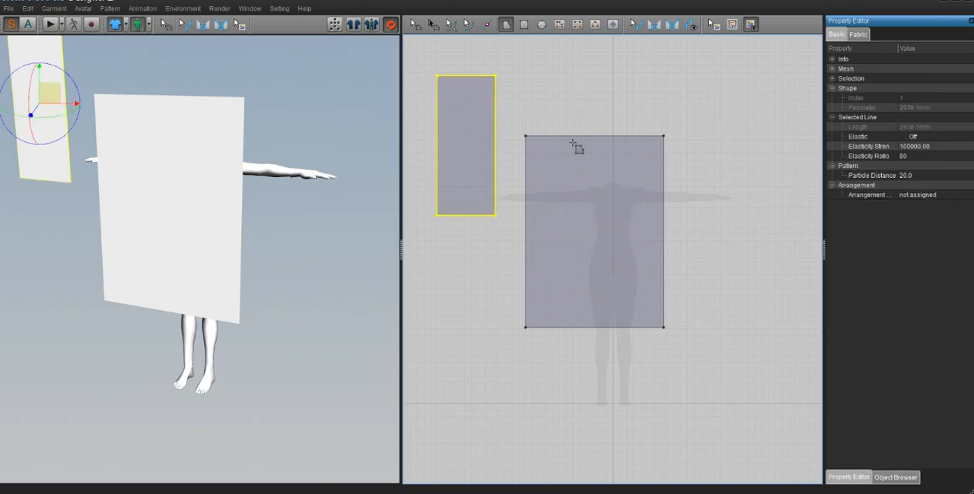
key(Delete)
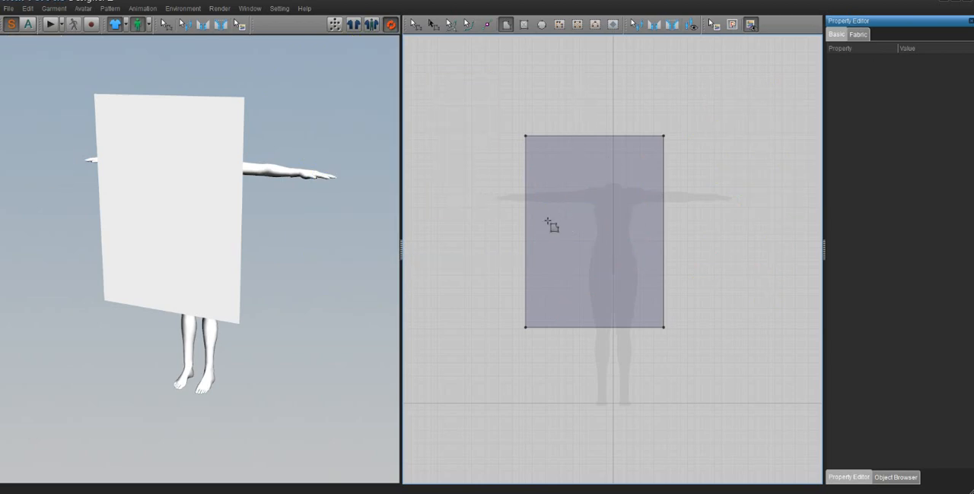
- Draw a vertical internal line about 1412 mm long near the rectangle's left side, from its top edge to its bottom edge
click(560, 24)
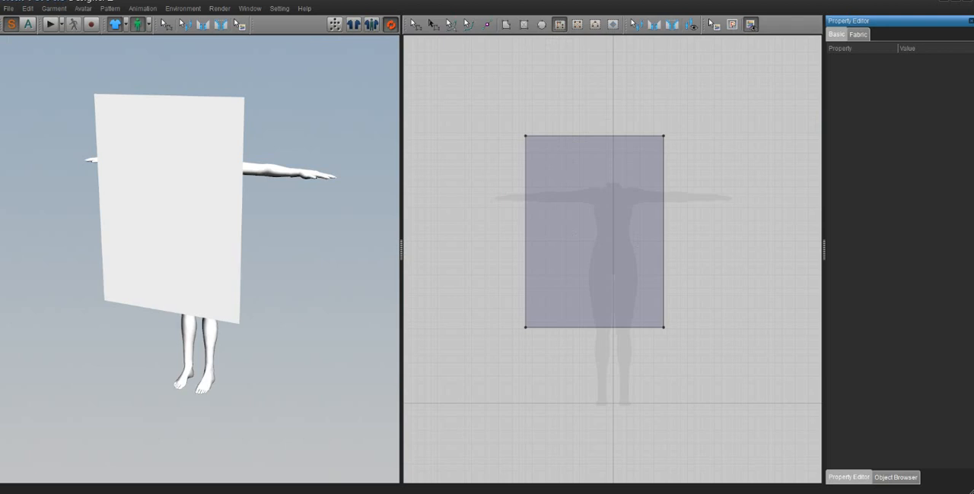
click(558, 141)
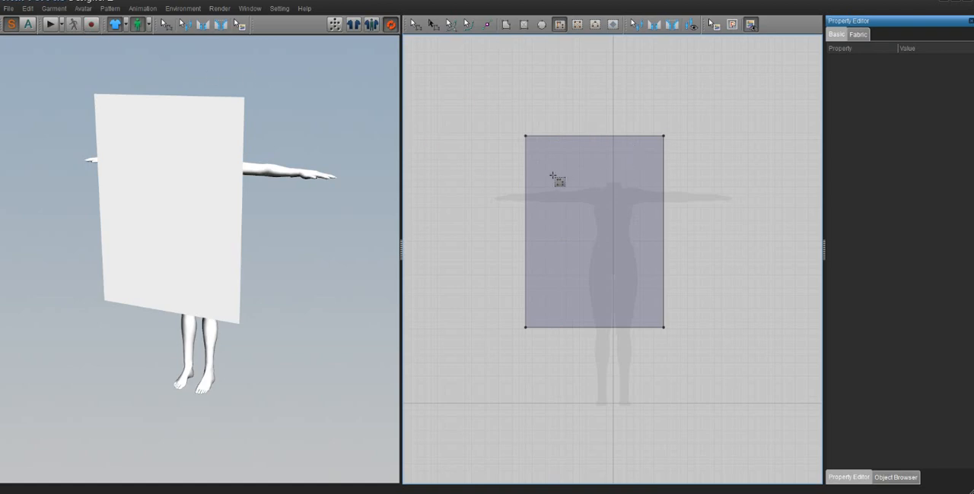
right_drag(181, 161, 199, 144)
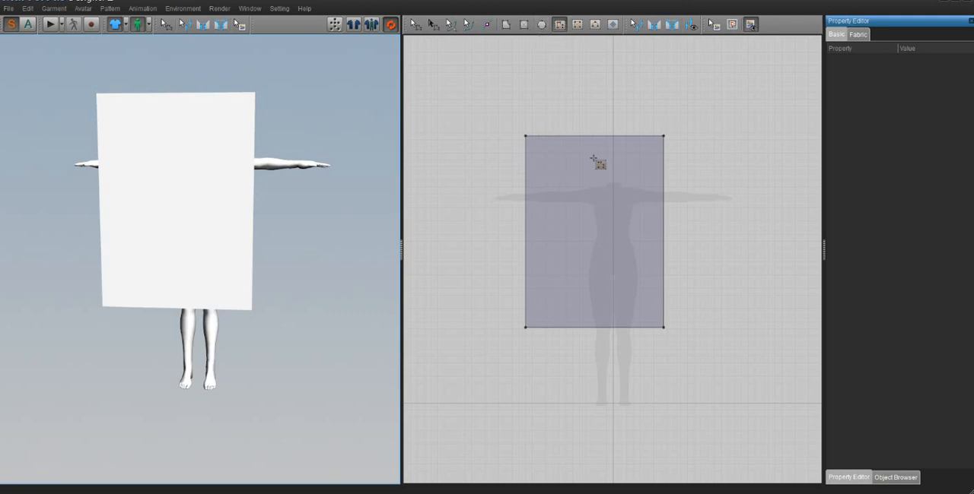
click(552, 136)
click(552, 327)
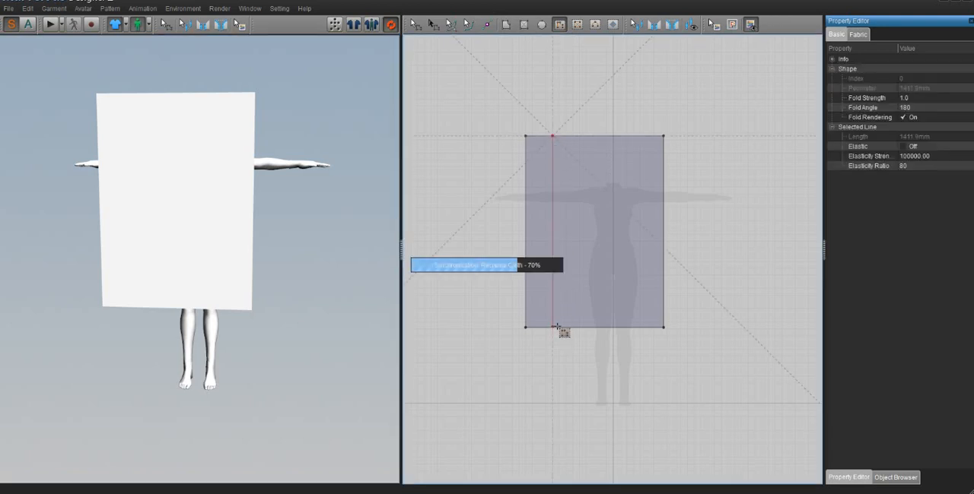
- Draw three more vertical internal lines across the rectangle's height, spaced side by side to the right of the first one
click(578, 136)
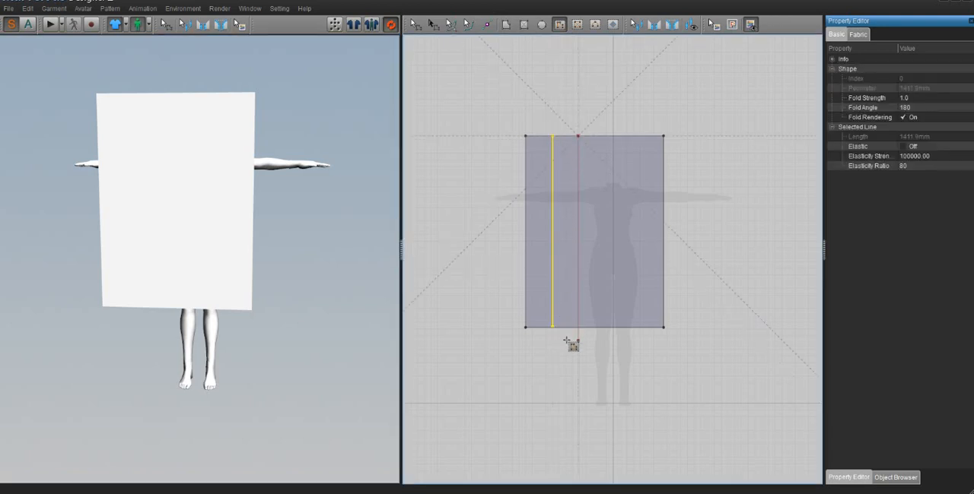
click(568, 325)
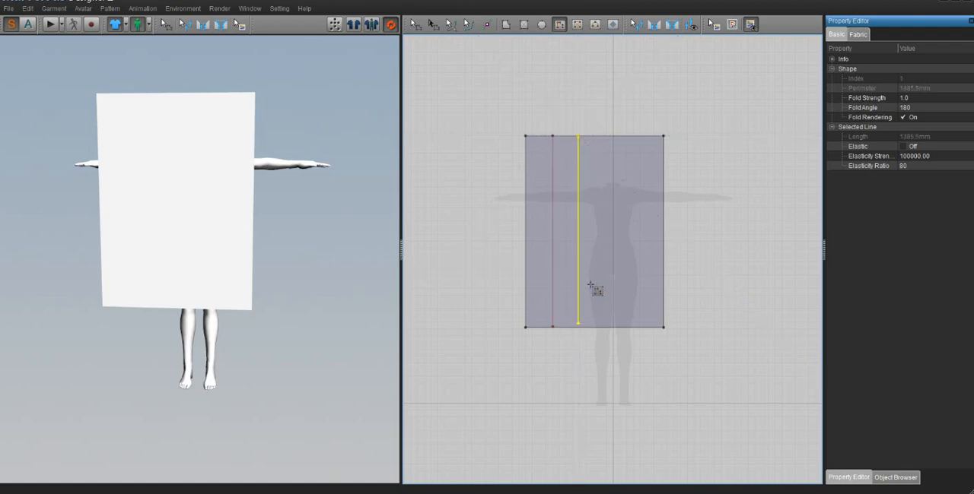
click(600, 136)
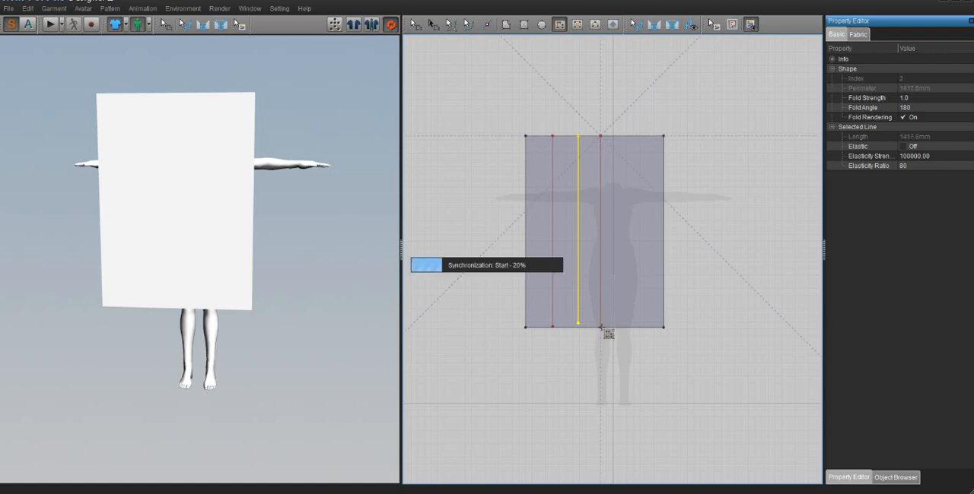
click(600, 327)
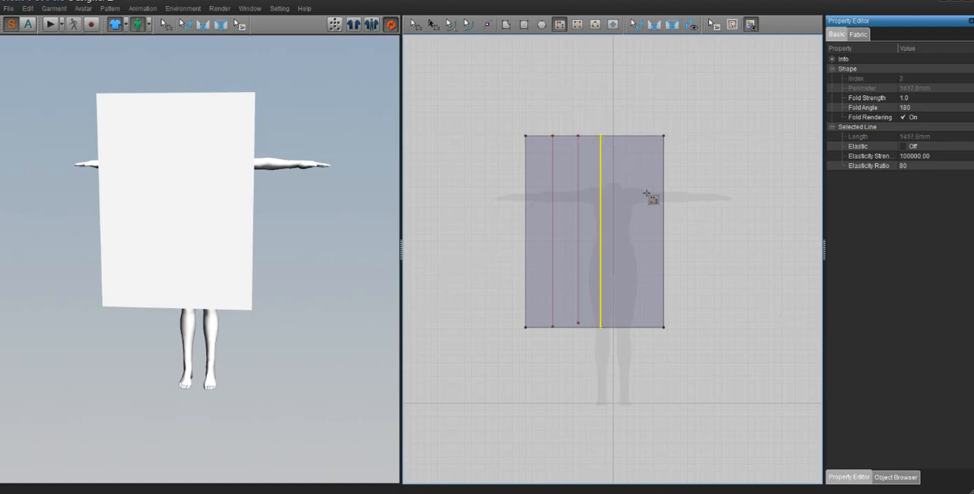
click(618, 136)
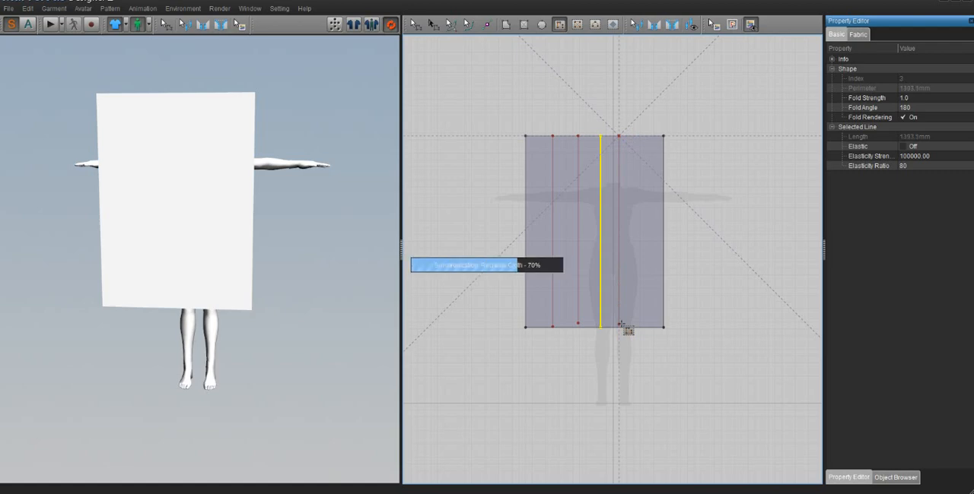
click(618, 327)
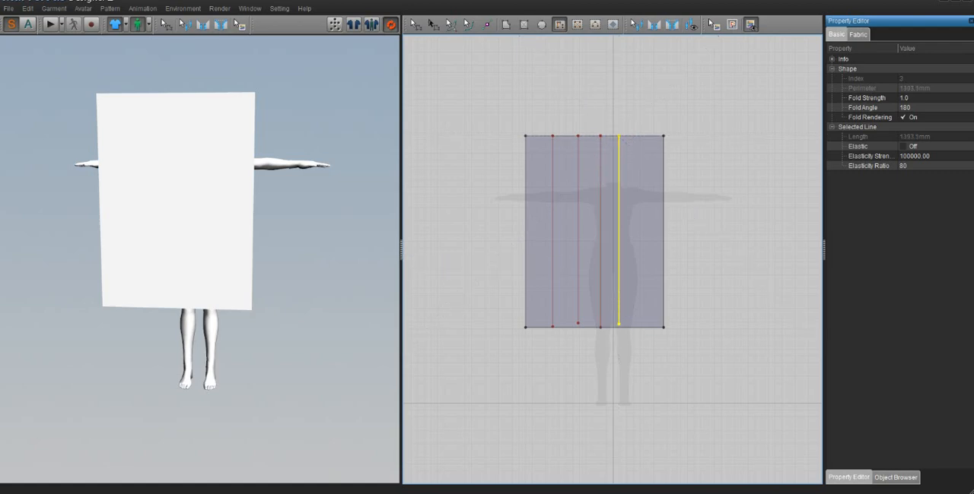
- Pin the large rectangle garment at several points spaced along its top edge
click(105, 102)
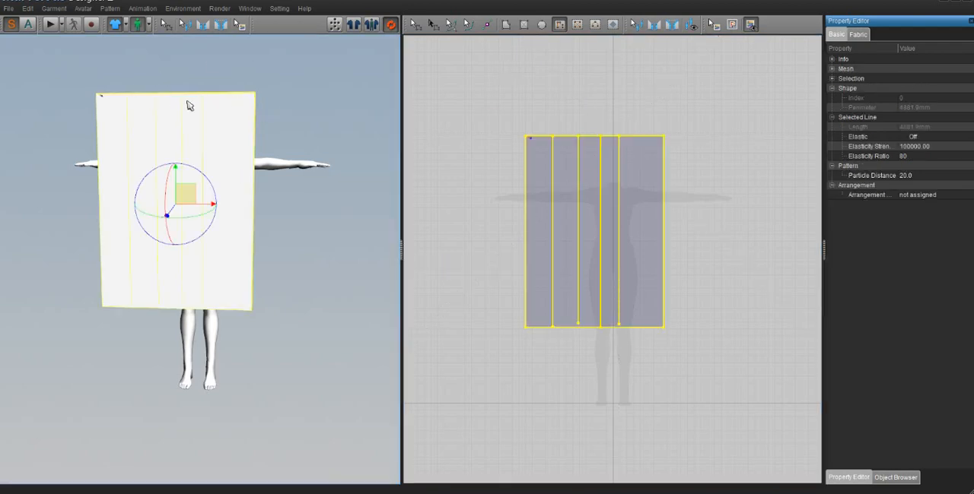
click(141, 99)
click(183, 100)
click(416, 25)
click(483, 199)
click(542, 212)
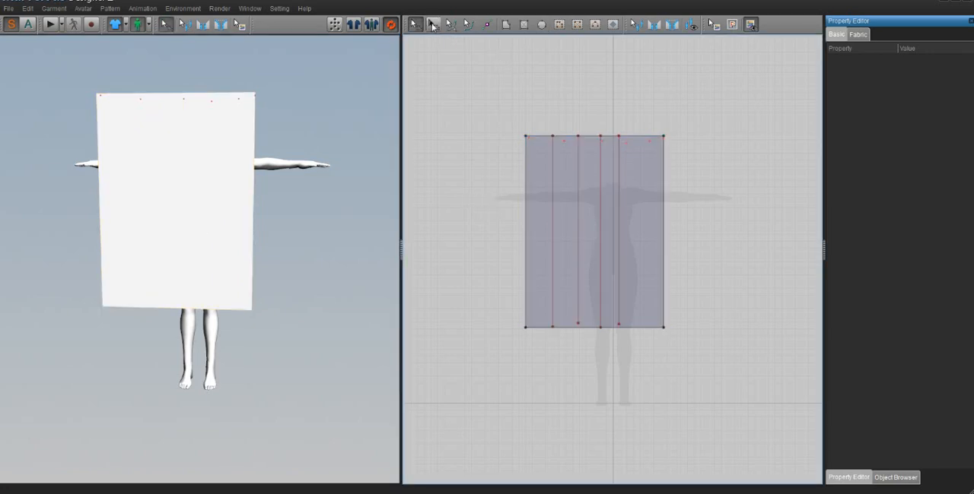
- Examine the basic and fabric properties of the rectangle and its internal lines, including the Info, Mesh, Selection and Shape details
click(432, 25)
click(552, 179)
click(552, 180)
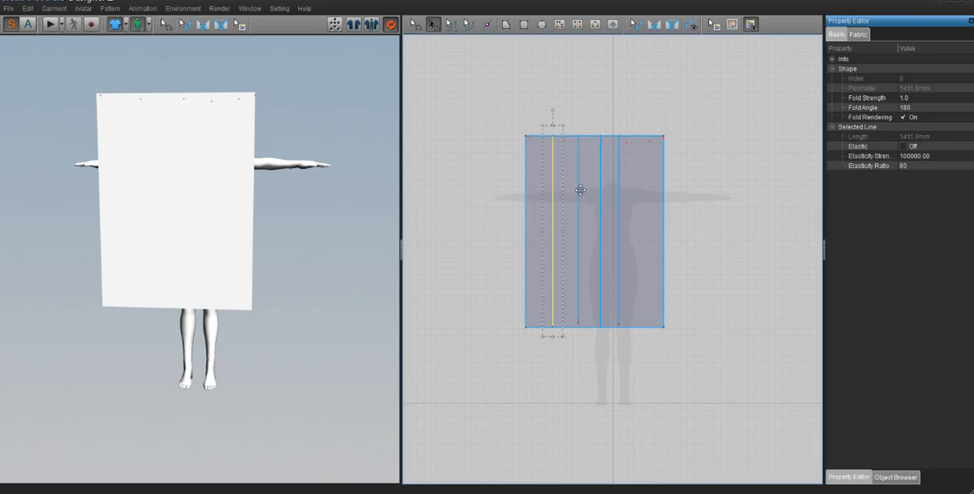
click(590, 193)
click(546, 193)
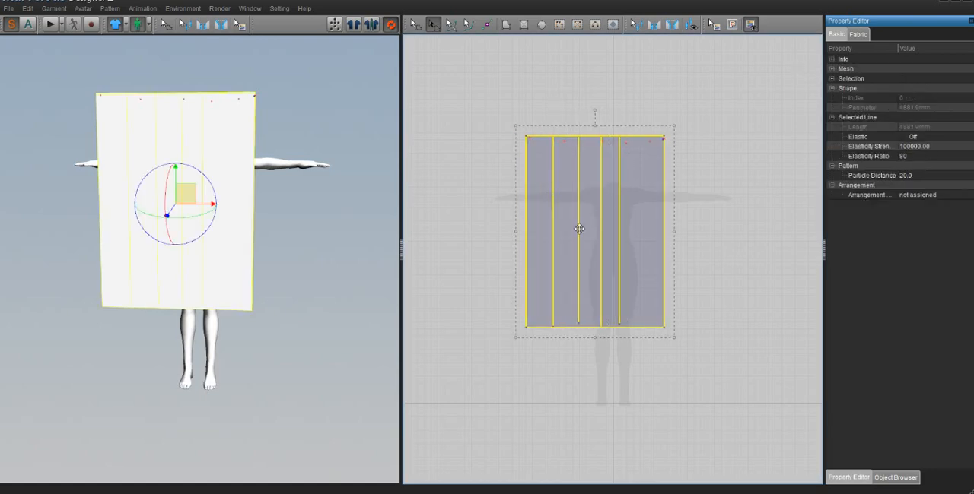
click(857, 35)
click(833, 36)
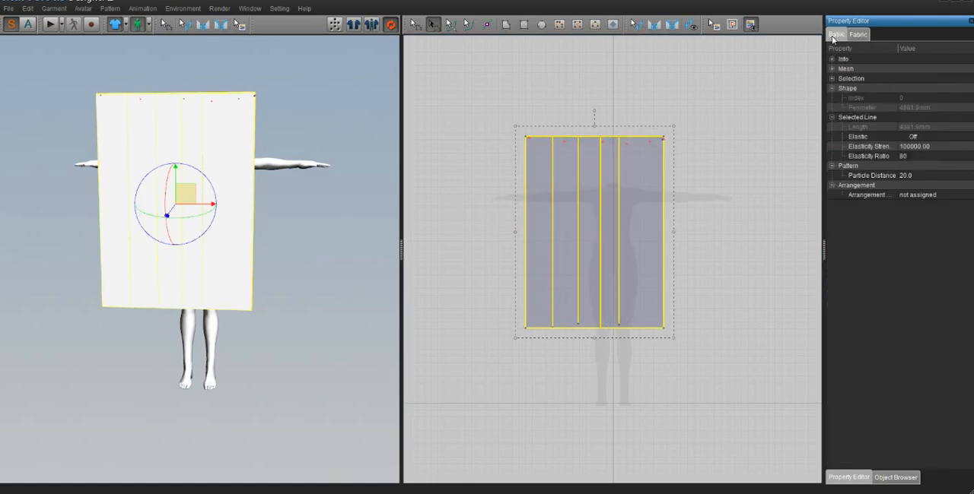
click(832, 60)
click(832, 98)
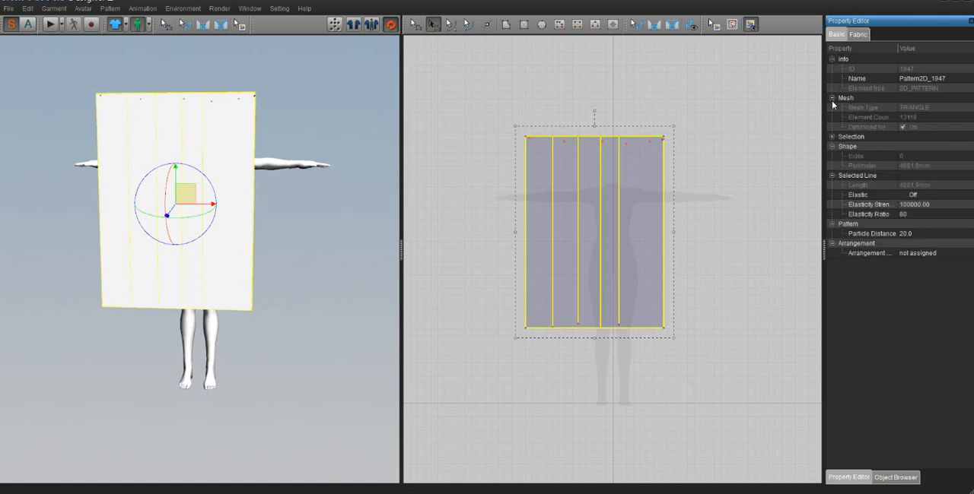
click(832, 136)
click(833, 166)
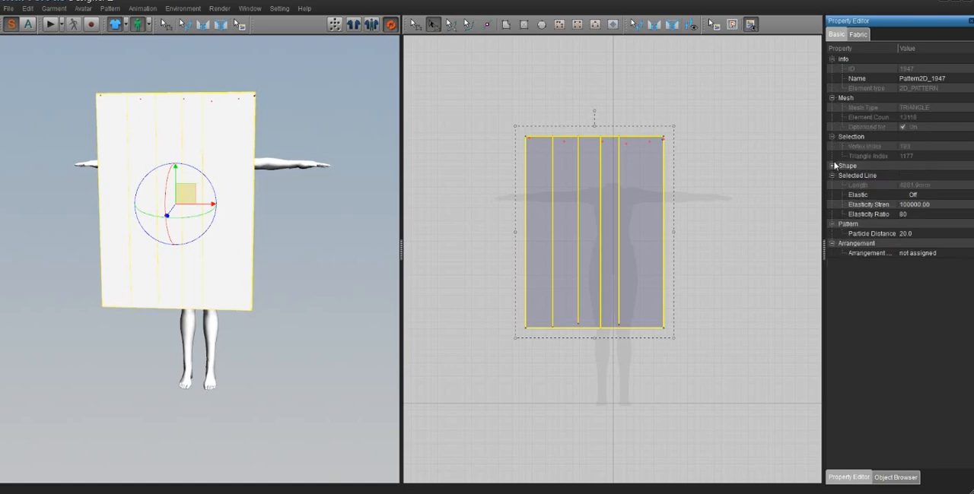
click(749, 176)
click(601, 204)
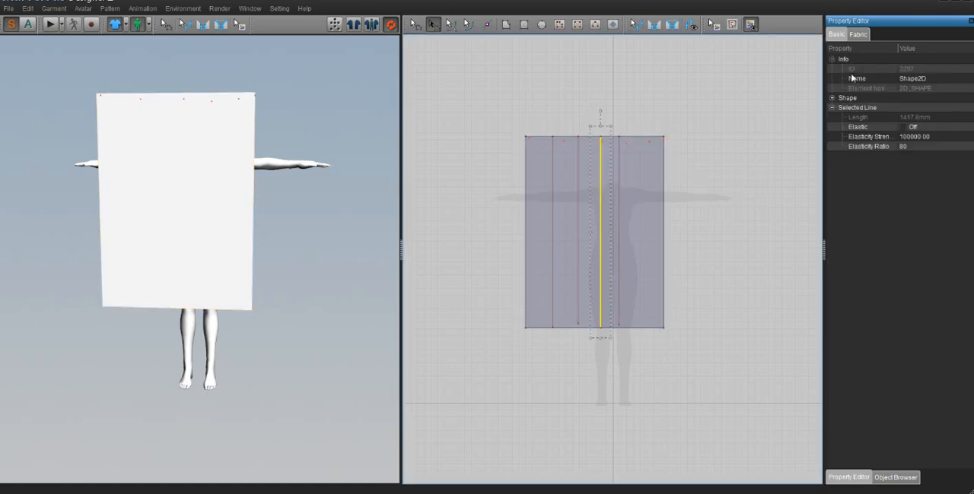
click(858, 34)
click(836, 35)
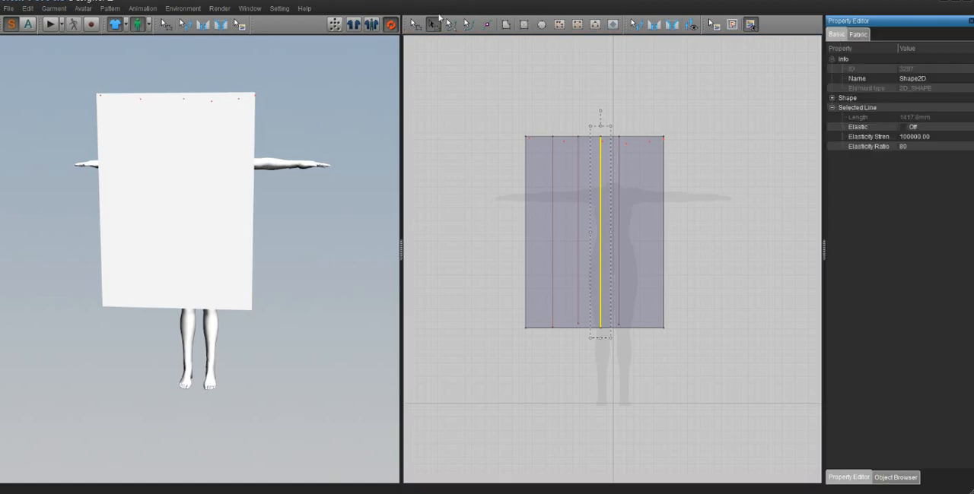
- Select all four vertical internal lines of the rectangle together and start the cloth simulation
click(416, 25)
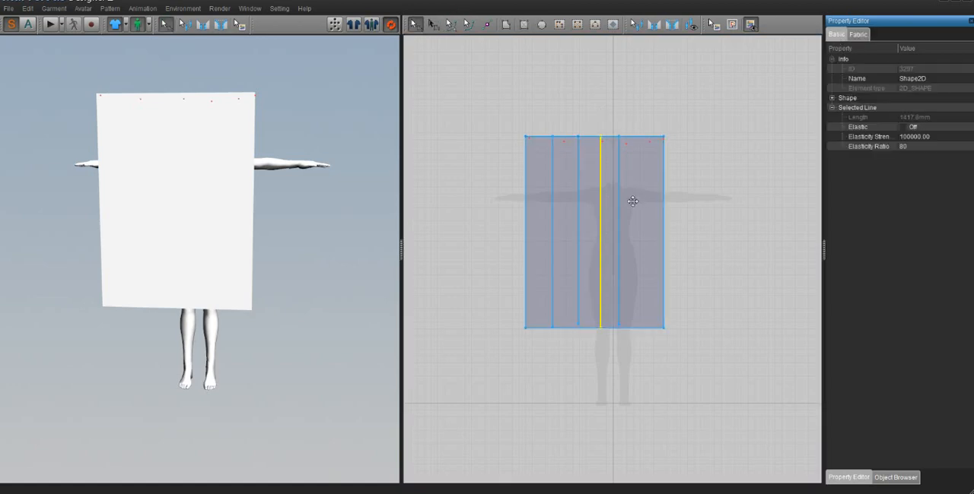
shift+click(578, 206)
shift+click(552, 212)
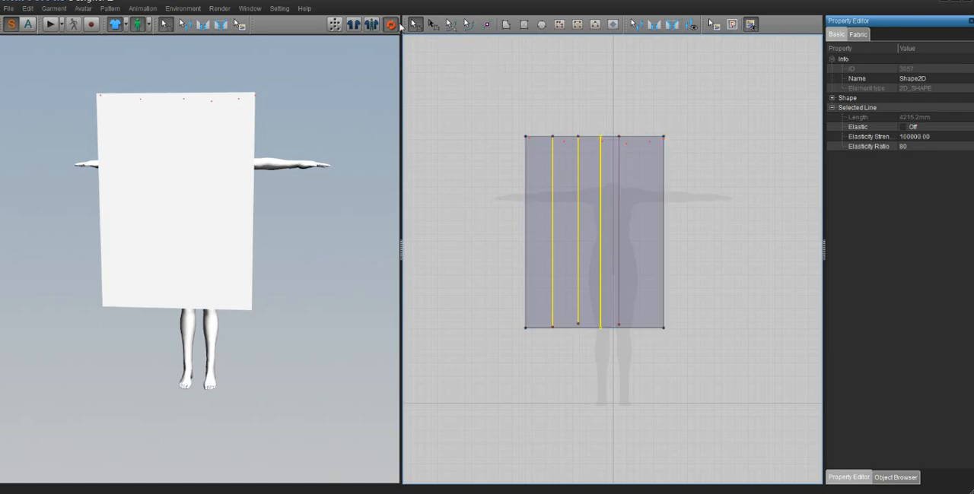
shift+click(619, 216)
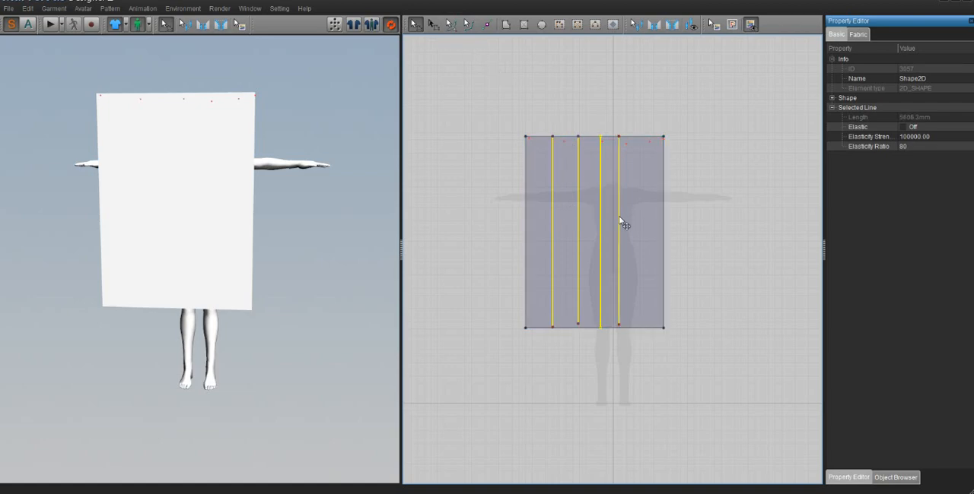
click(53, 28)
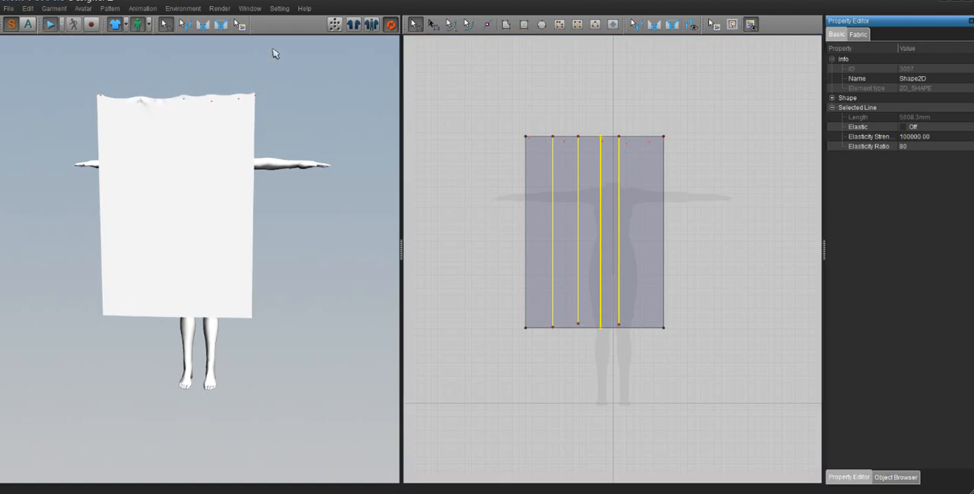
- Set the four internal lines' fold strength to 9.0 and their fold angle to 324
click(853, 35)
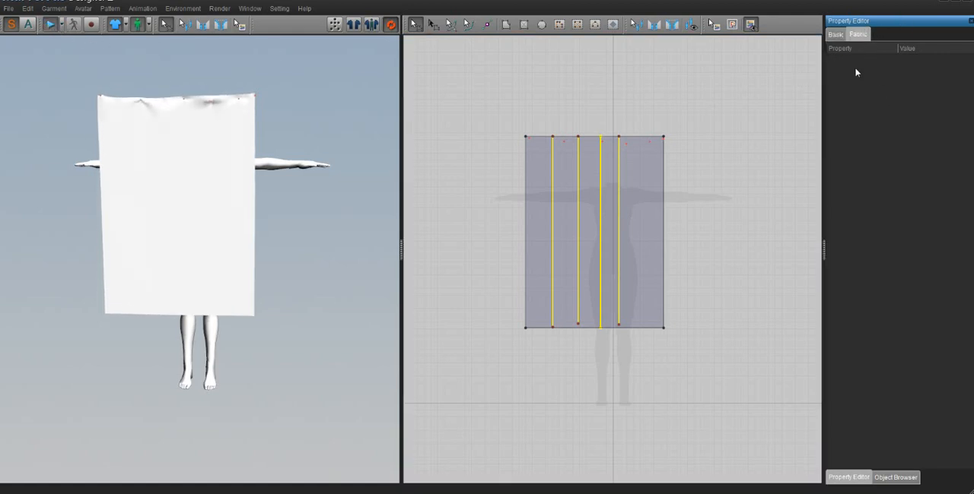
click(833, 35)
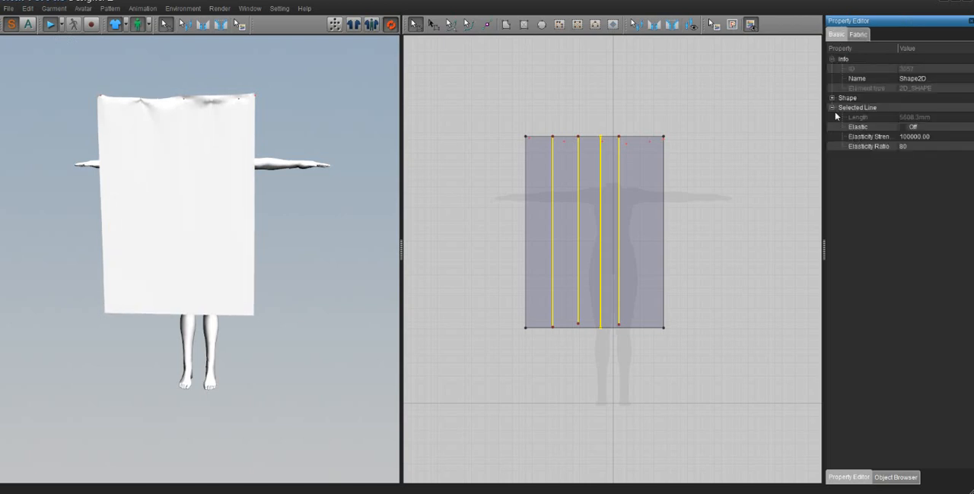
click(644, 181)
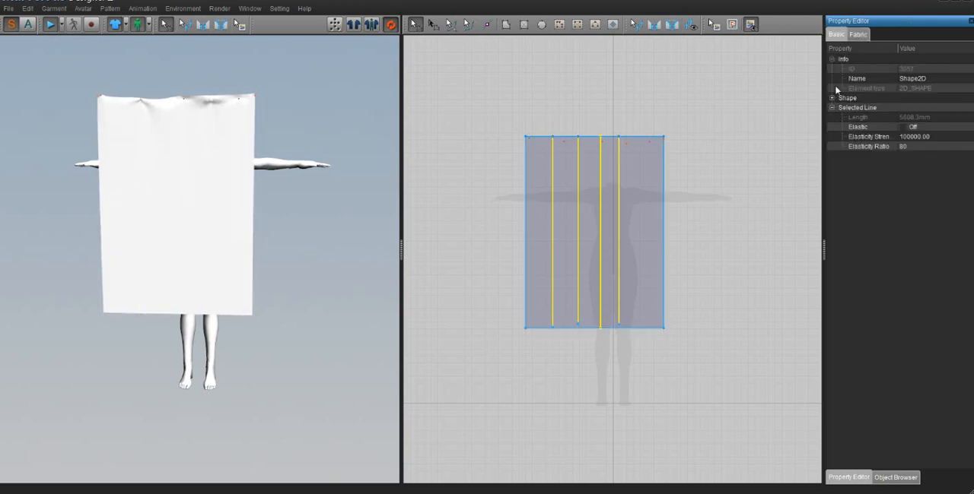
click(832, 98)
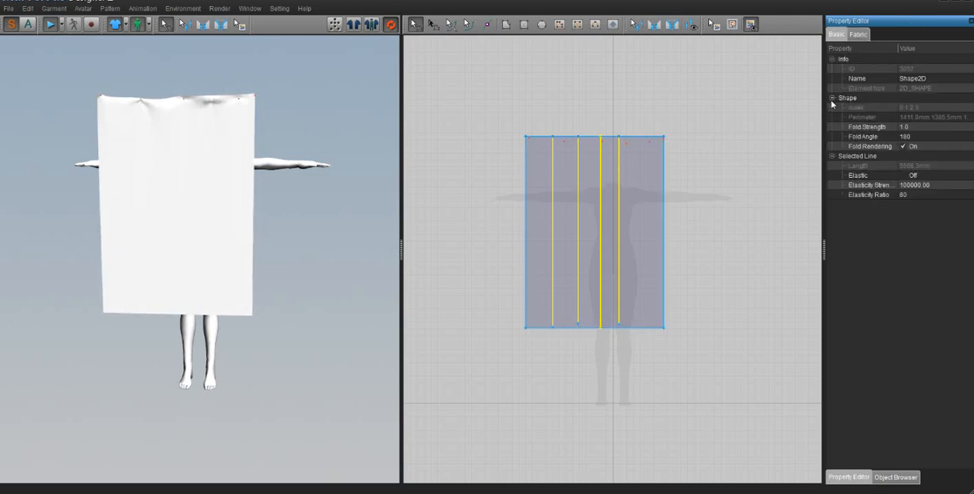
click(907, 127)
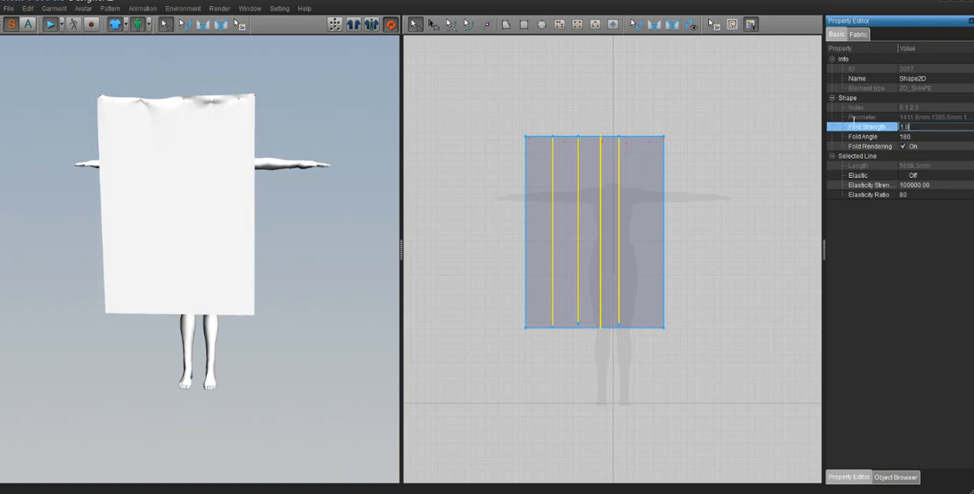
text(9)
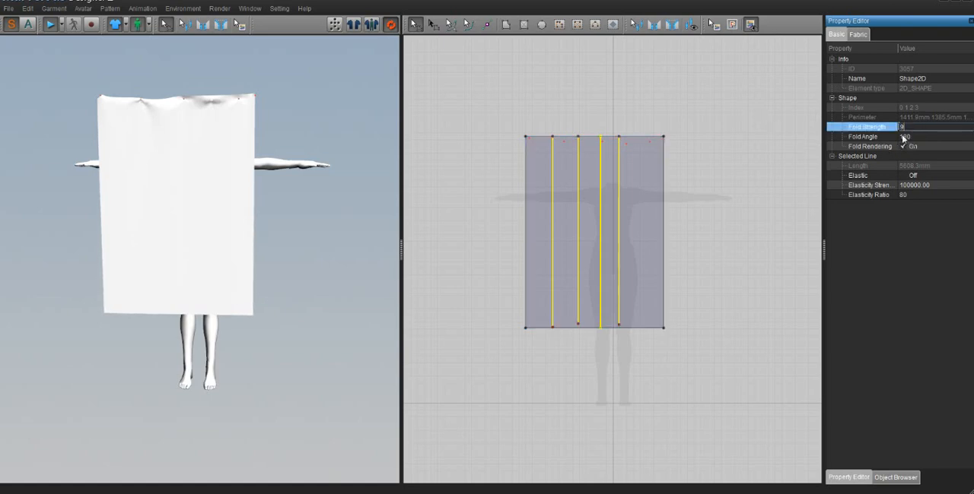
click(929, 134)
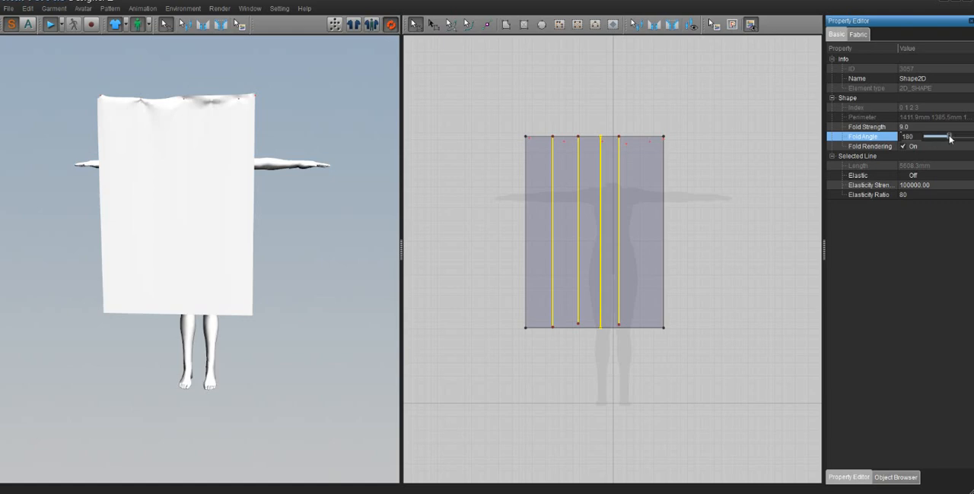
drag(949, 138, 872, 156)
drag(927, 137, 969, 137)
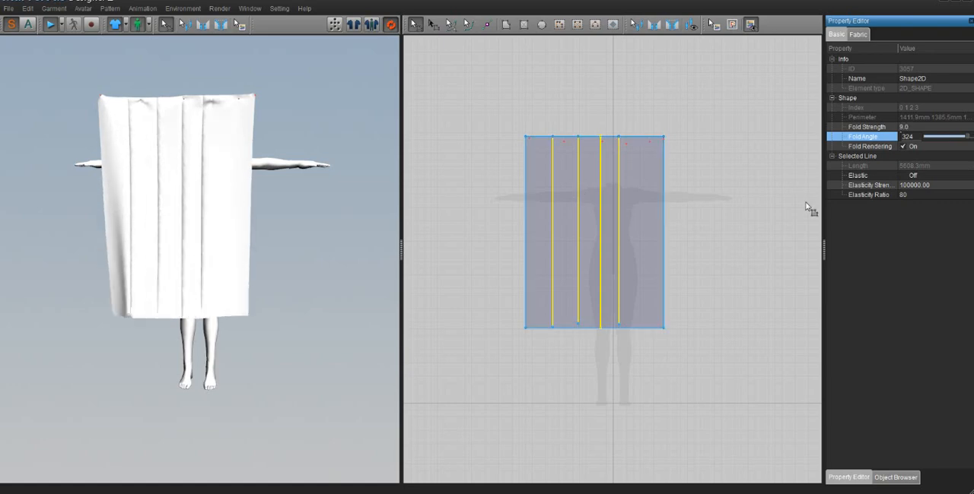
- Turn on Elastic for the four internal lines and set their elasticity ratio to 100, leaving them deselected
click(921, 177)
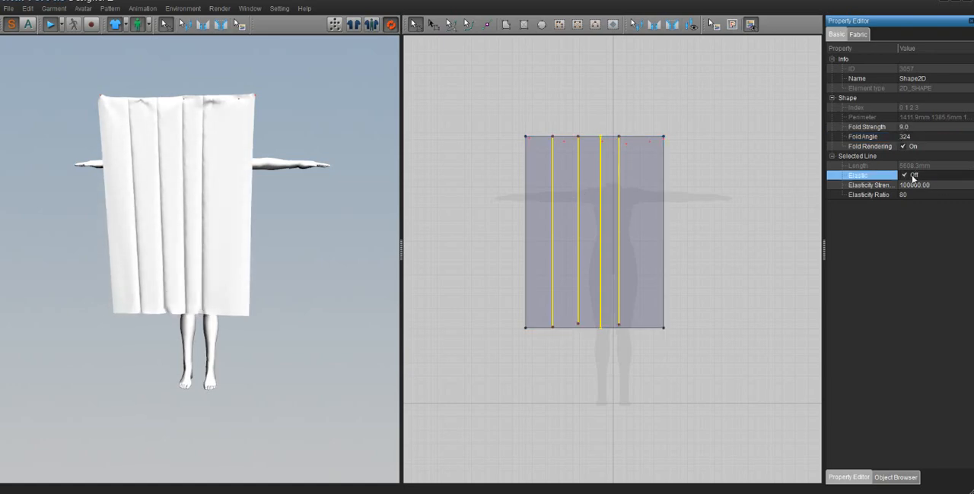
click(913, 176)
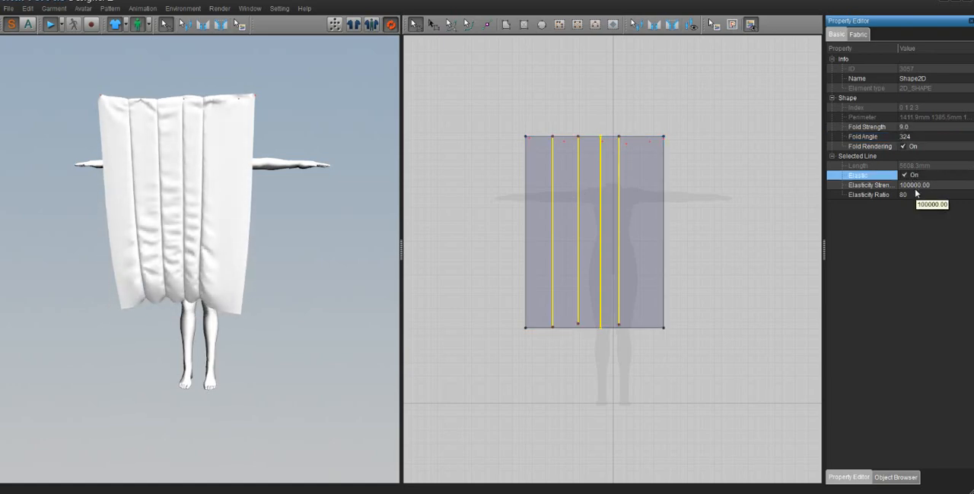
click(911, 186)
click(915, 196)
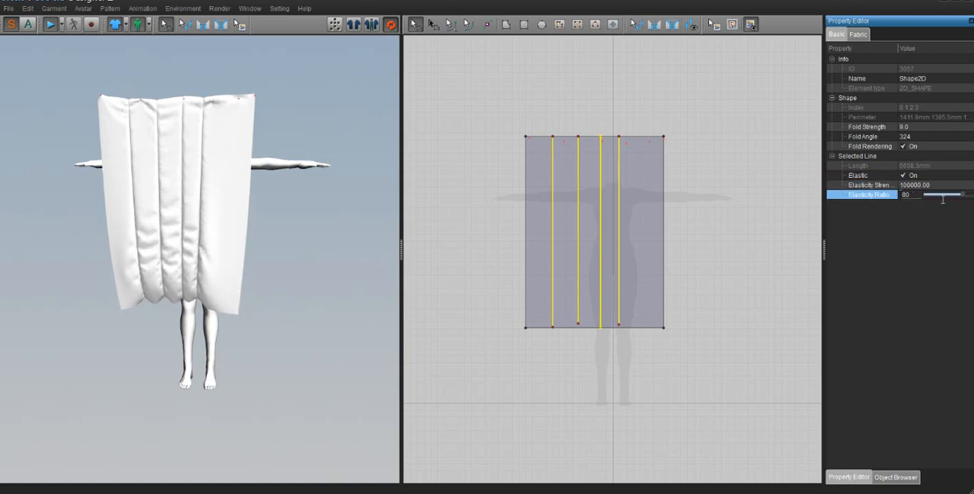
mouse_move(962, 196)
mouse_down()
mouse_move(933, 200)
mouse_move(970, 208)
mouse_up()
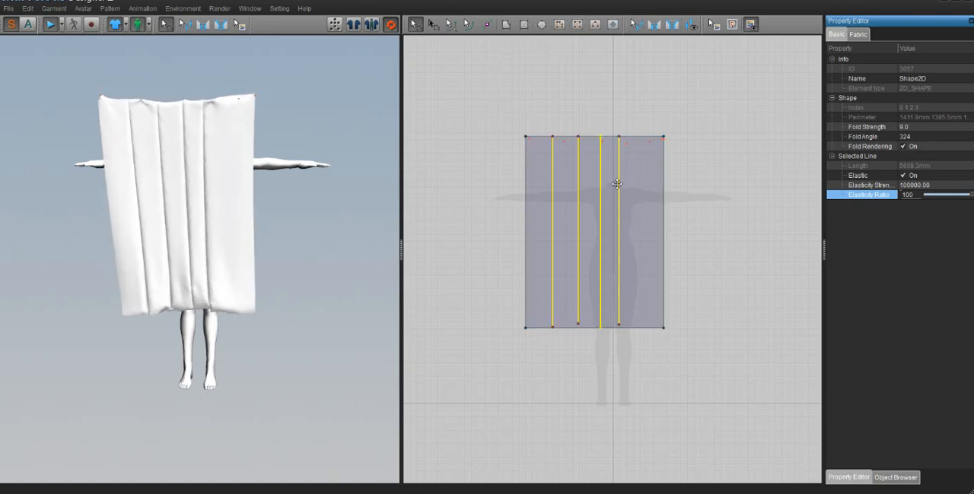
click(677, 203)
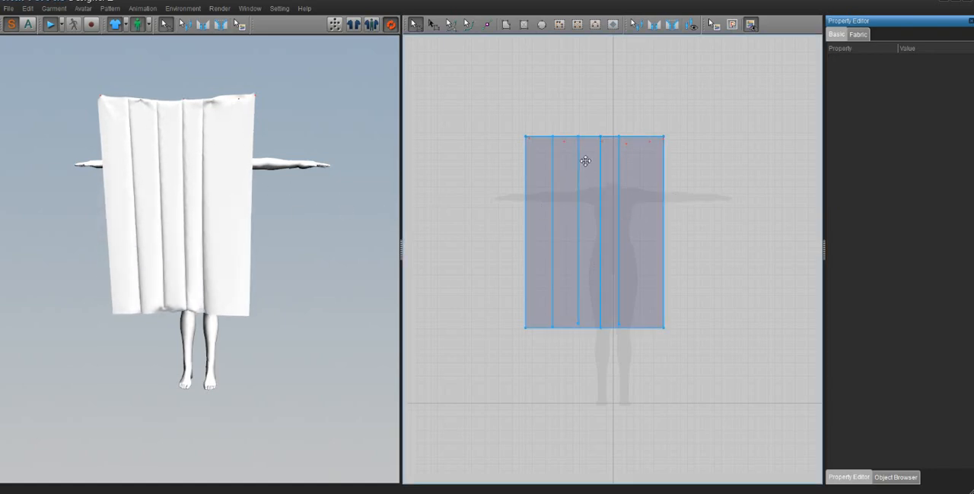
- Draw a narrow rectangle about 1688 mm tall overlapping the large rectangle's right side, and move its 3D piece clear to the right
click(523, 26)
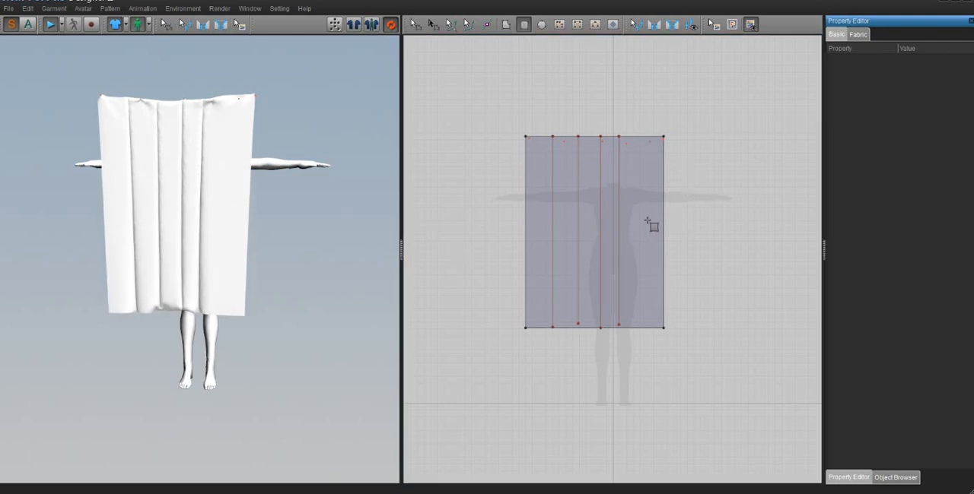
drag(701, 124, 642, 353)
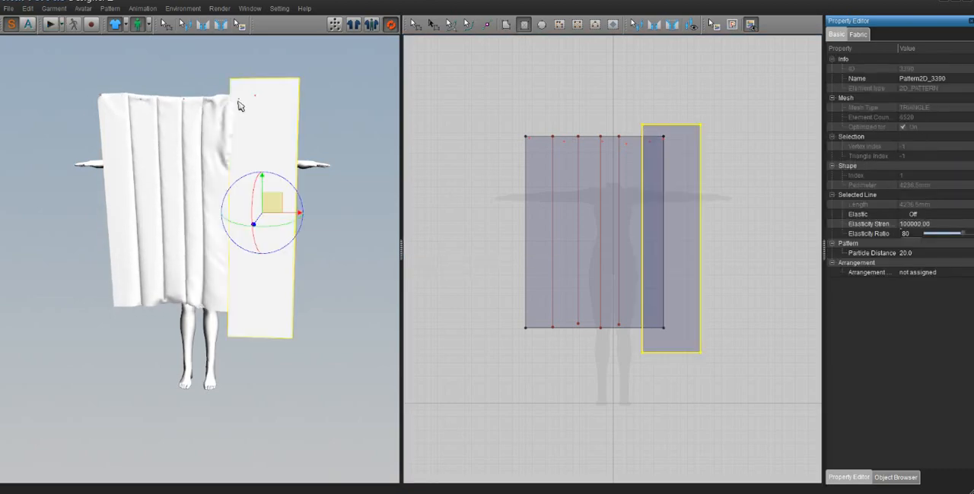
drag(282, 196, 315, 199)
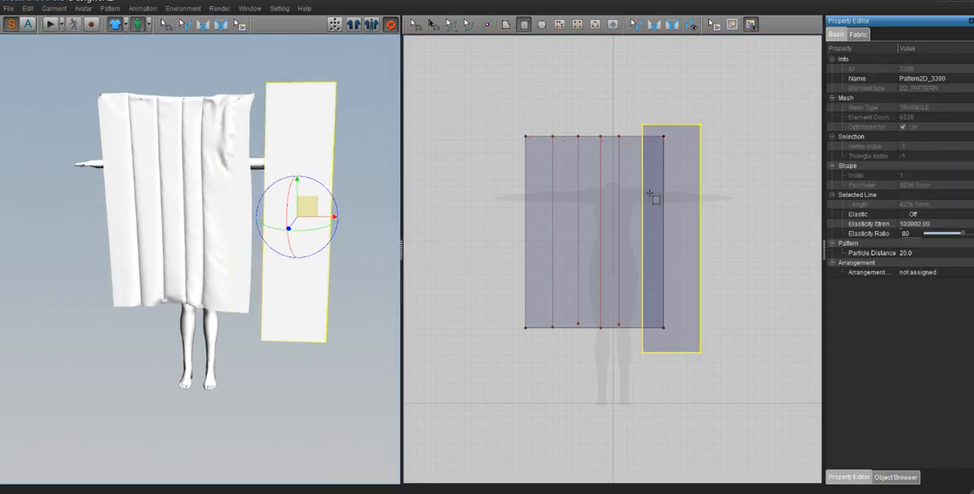
- Sew the narrow rectangle's left edge to the rightmost internal line of the large rectangle
click(203, 24)
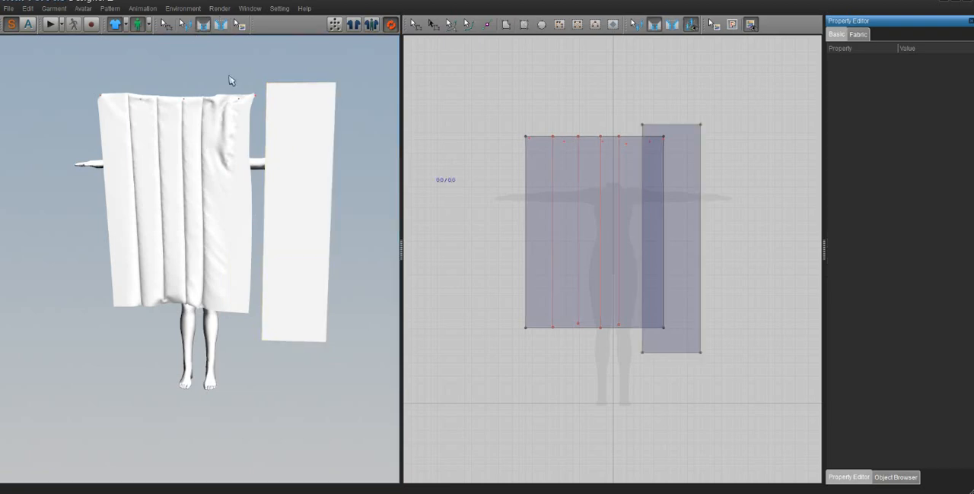
click(264, 179)
click(203, 182)
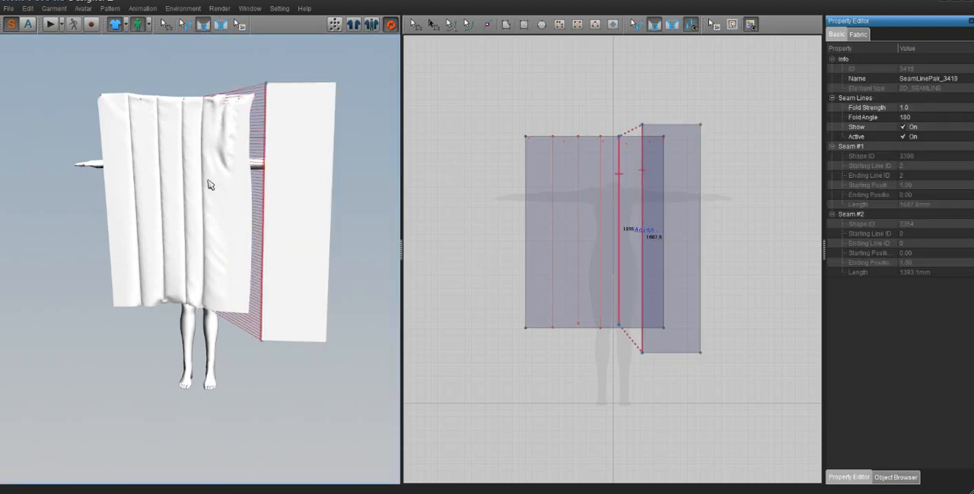
- Run the simulation until the sewn narrow piece is pulled onto the large one, and stop it
click(49, 24)
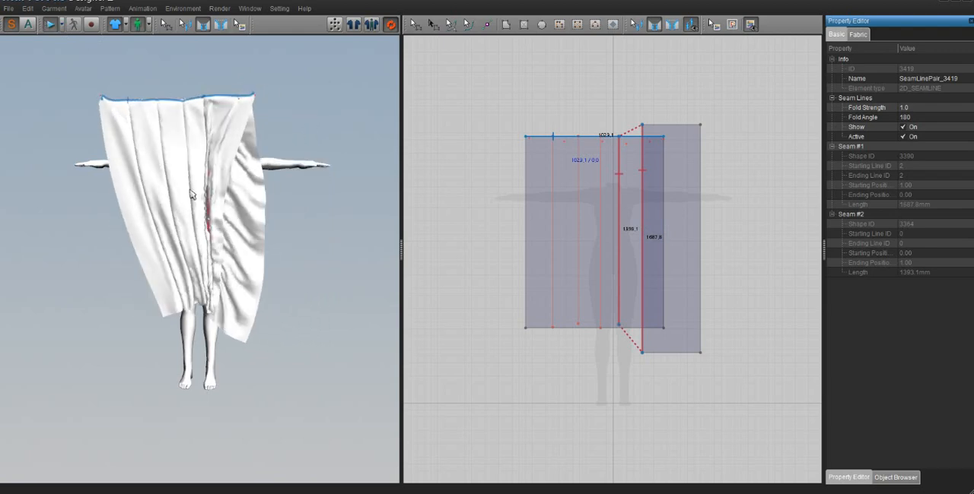
click(48, 25)
click(231, 225)
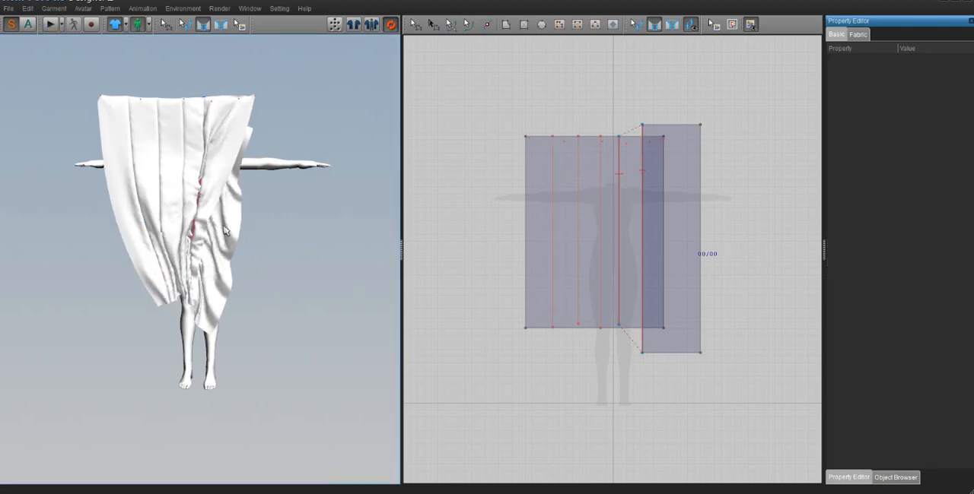
- Select the narrow rectangle and set its fabric layer to 2, leaving the piece deselected
click(699, 224)
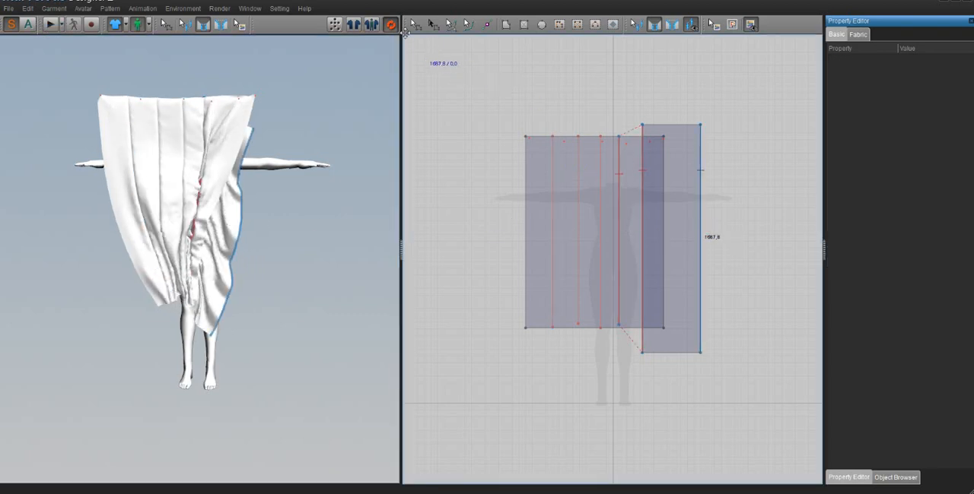
click(423, 29)
click(676, 226)
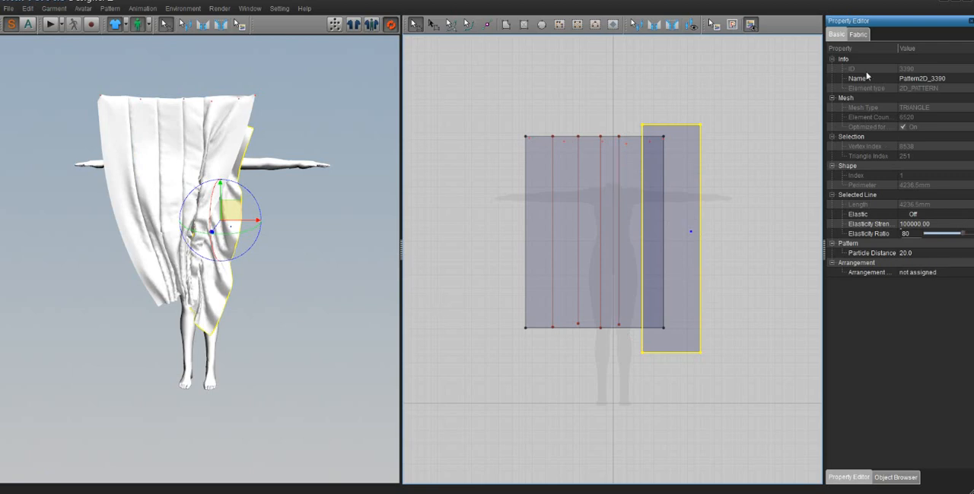
click(857, 35)
scroll(913, 363, down, 1)
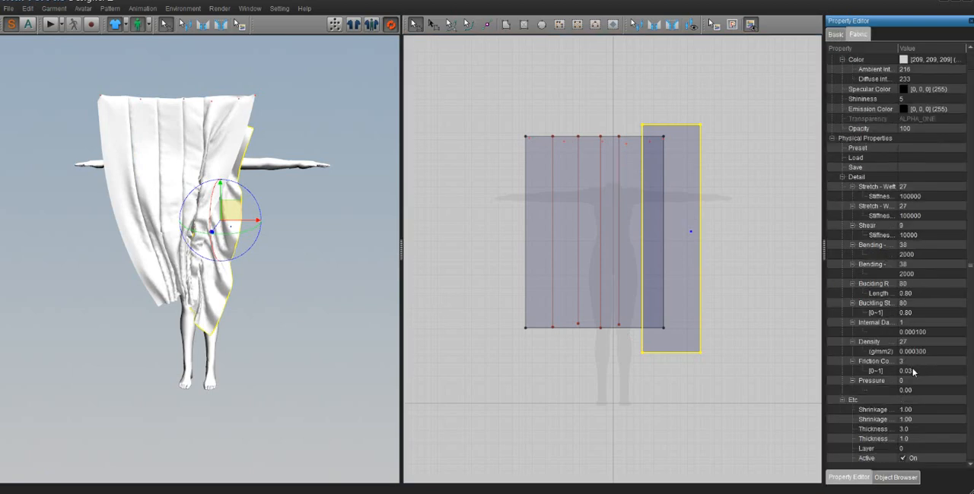
click(903, 449)
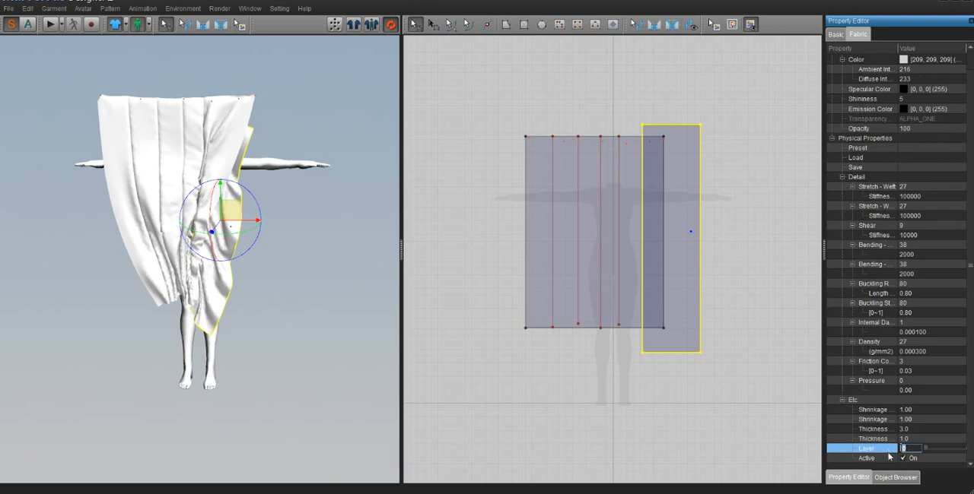
click(717, 461)
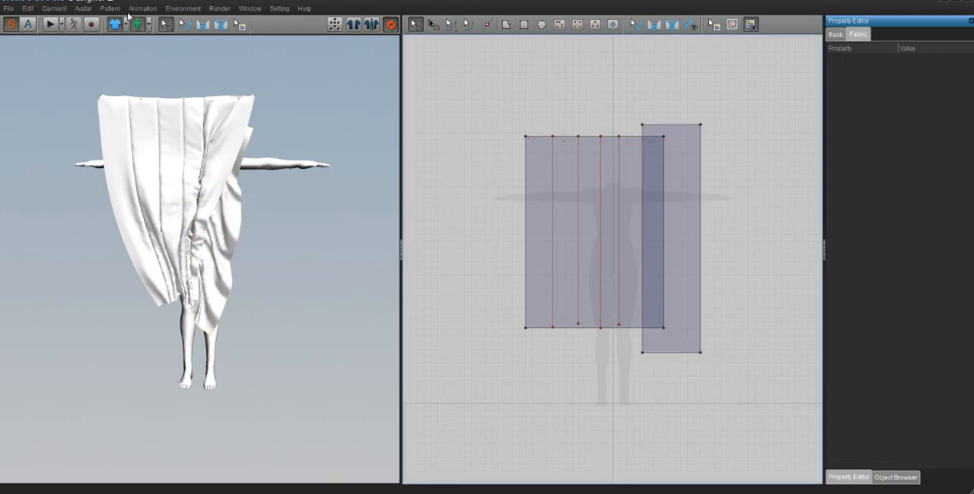
- Run the simulation, pull the narrow cloth piece outward past the large one, and stop the simulation
click(51, 26)
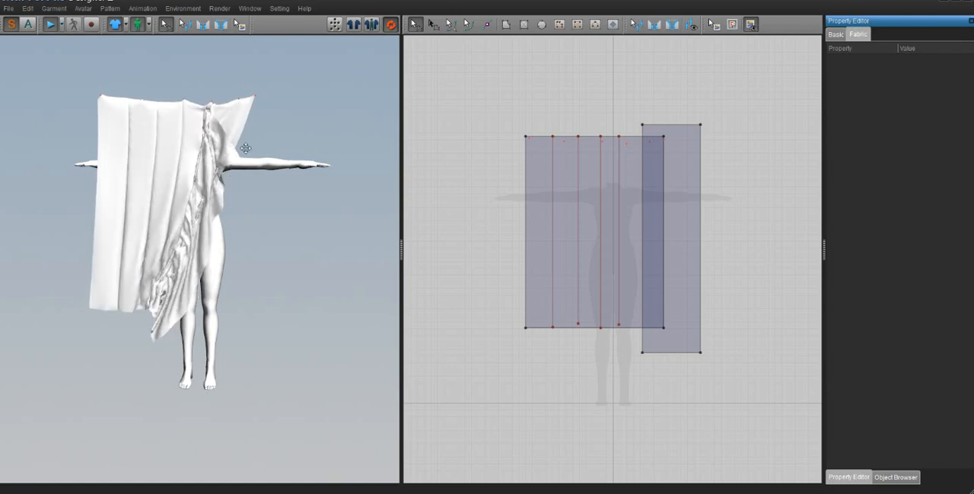
drag(249, 146, 285, 127)
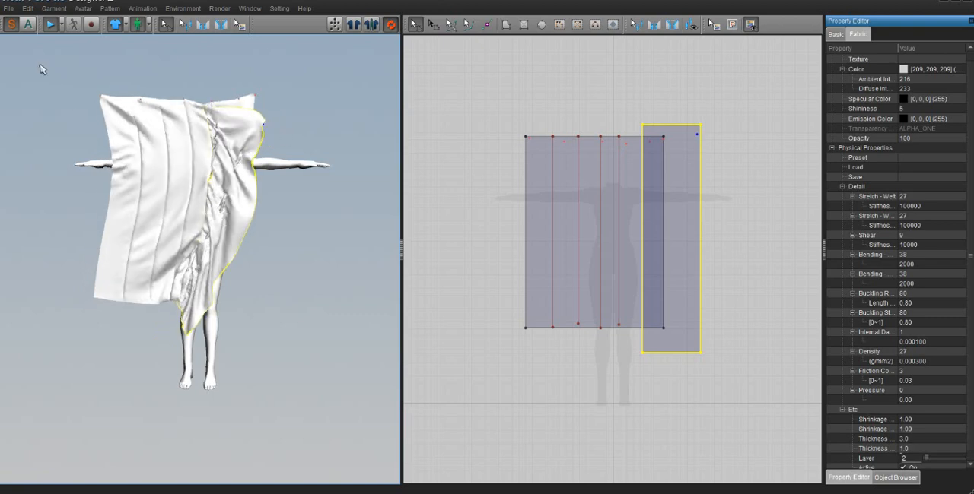
click(48, 26)
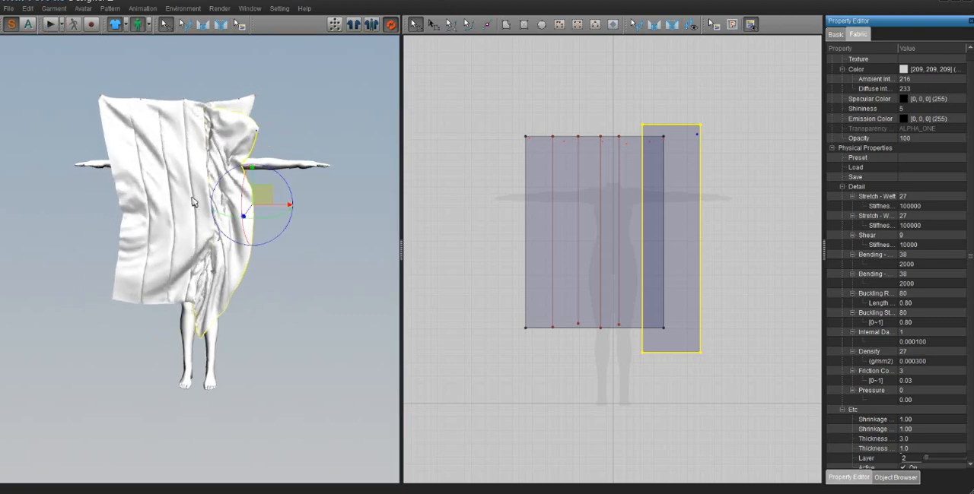
- Delete the narrow rectangle and the large rectangle from the pattern
click(688, 192)
key(Delete)
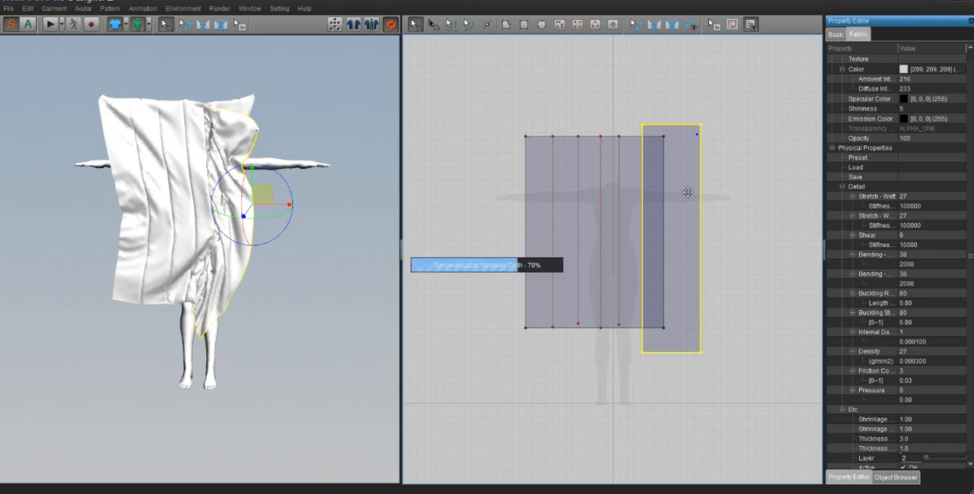
click(531, 202)
key(Delete)
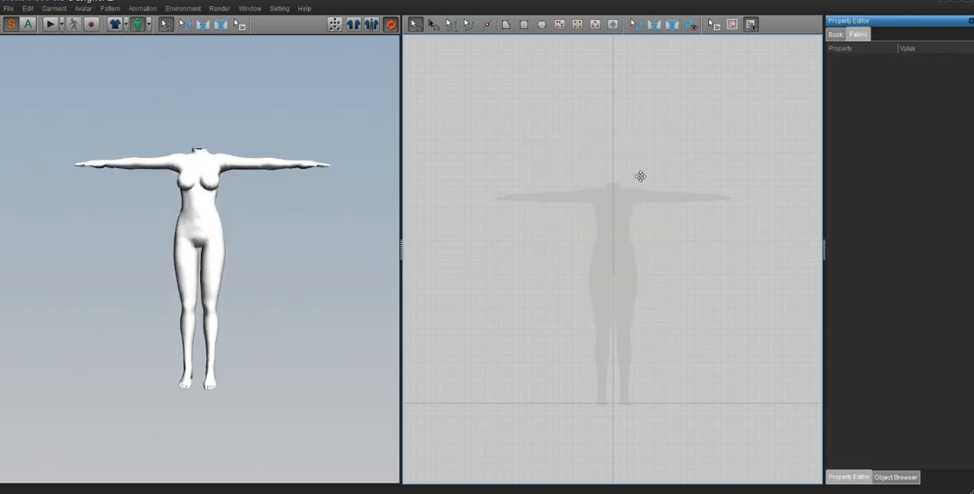
- Draw a rectangle about 1767 mm wide over the avatar silhouette and cut a tall diamond dart into its left half
click(524, 24)
drag(500, 167, 738, 352)
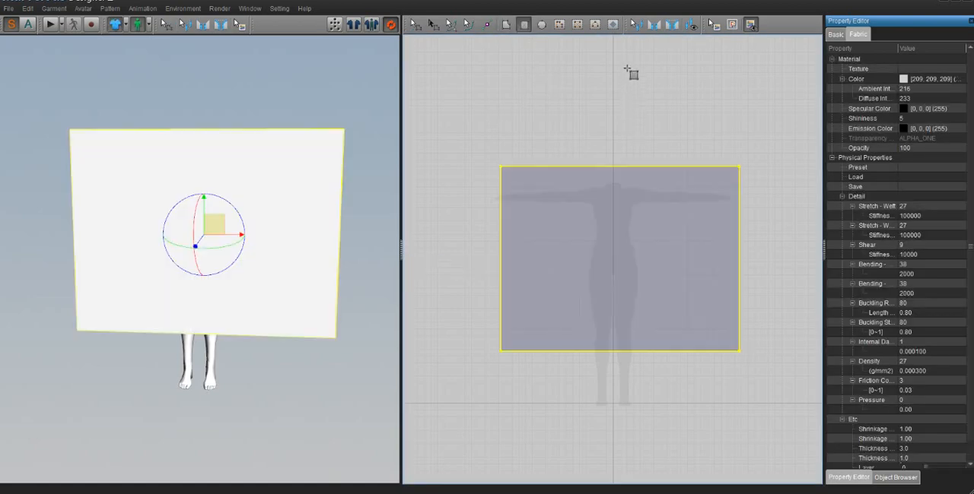
click(611, 26)
drag(566, 190, 597, 340)
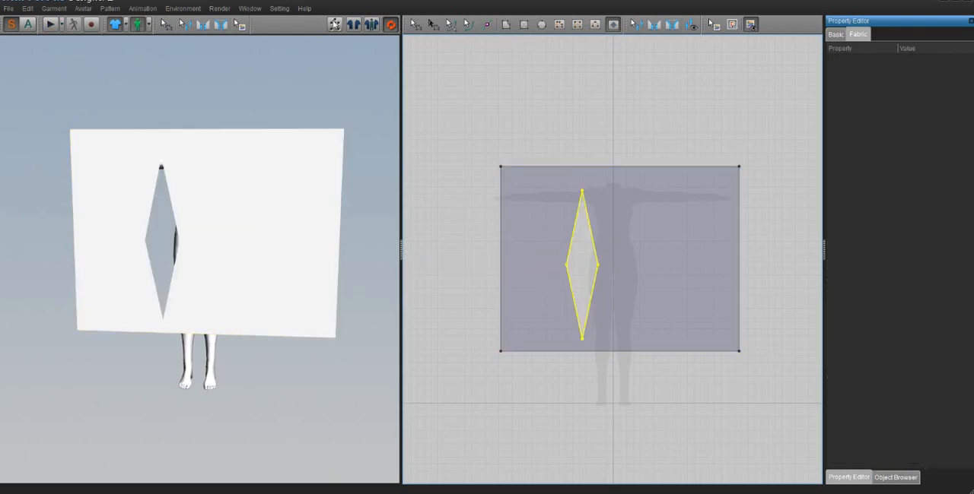
- Pin the rectangle along its upper edge, and sew the dart's two upper edges together and its two lower edges together
click(184, 25)
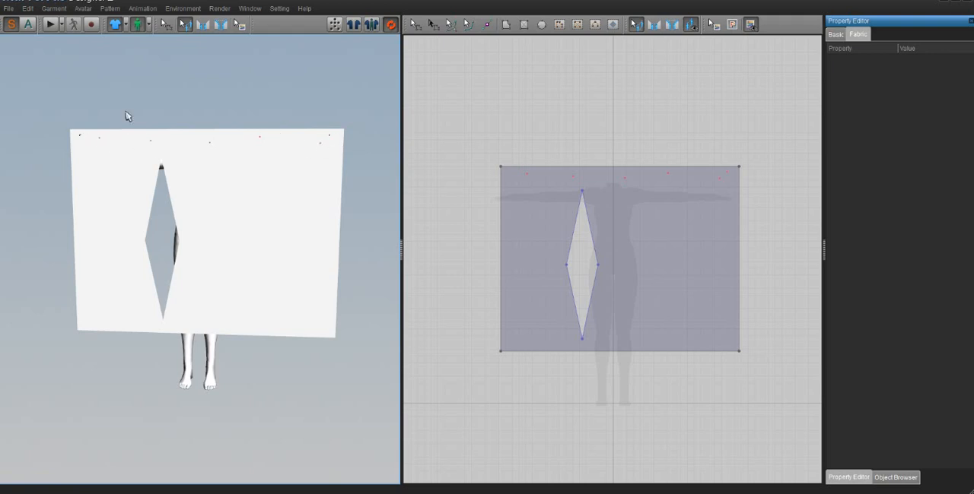
click(202, 25)
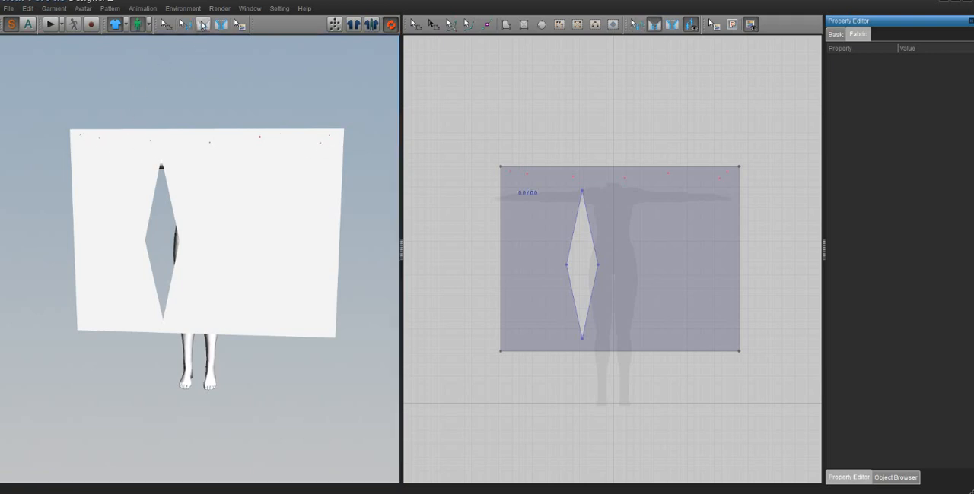
click(154, 192)
click(173, 206)
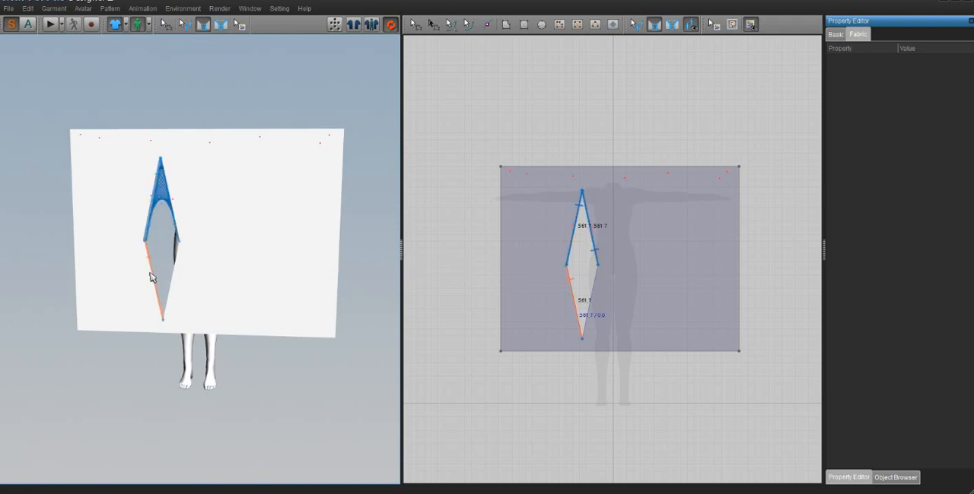
click(175, 275)
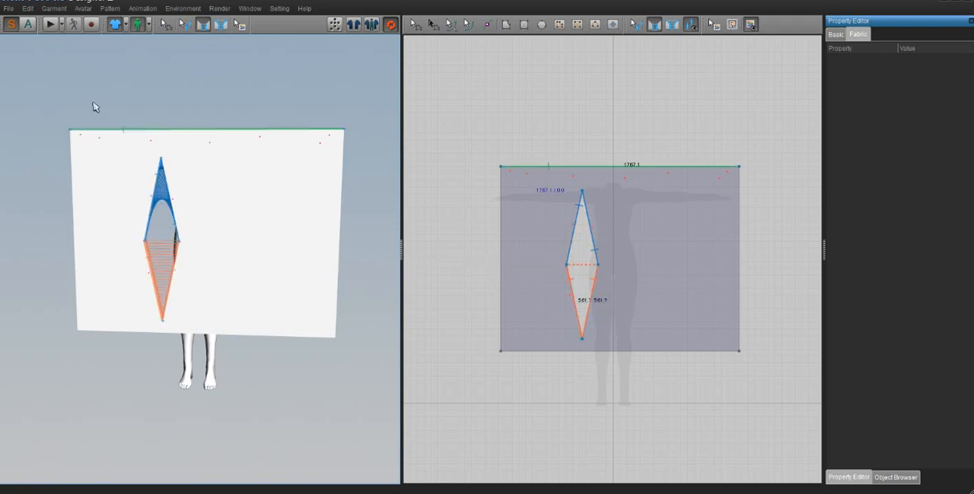
- Run the simulation until the sewn dart closes and the pinned cloth drapes, stop it, and deselect the piece
click(51, 25)
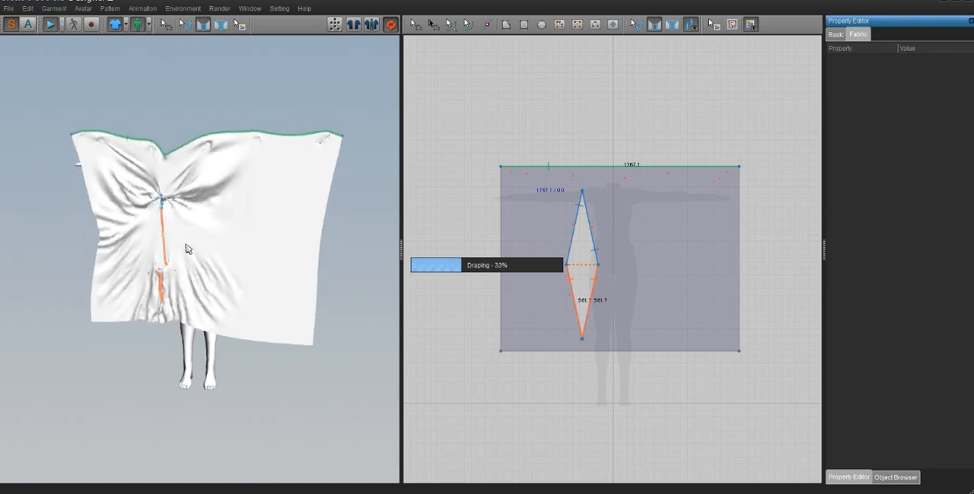
right_click(230, 203)
click(51, 25)
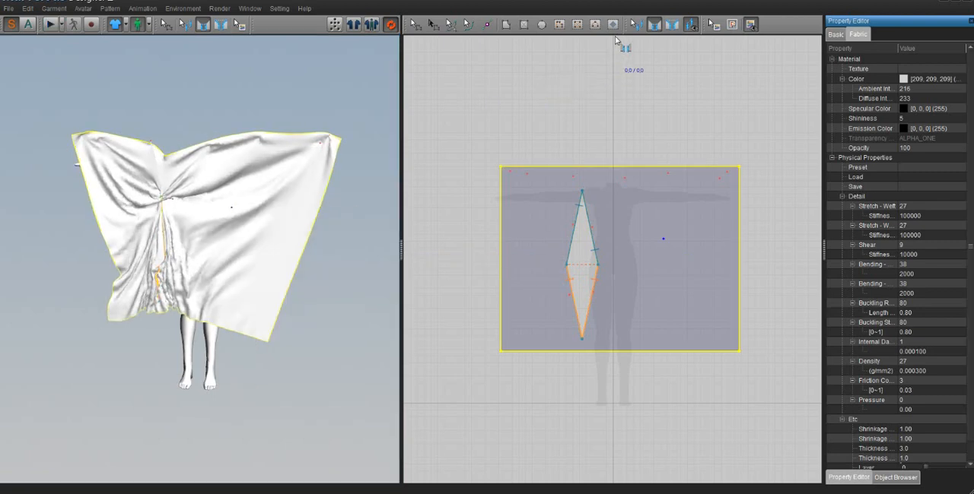
click(240, 222)
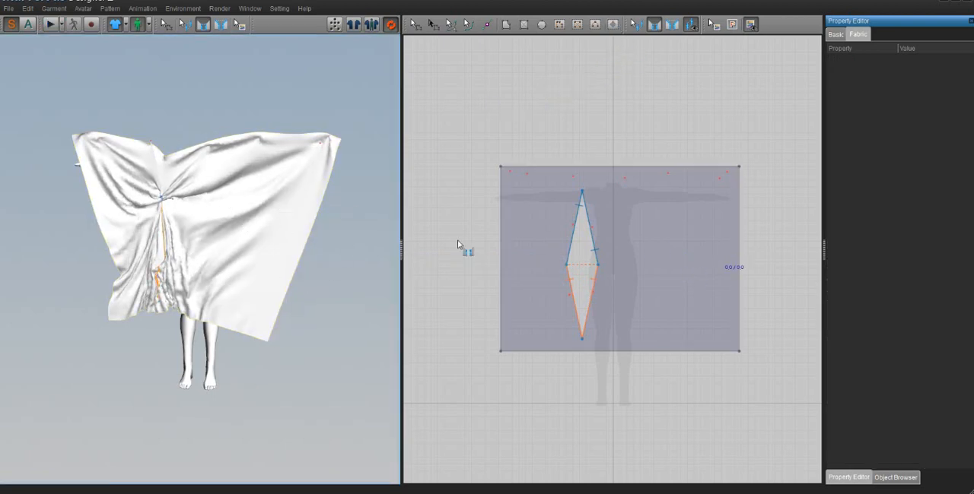
- Delete the rectangle with the dart from the pattern
click(414, 25)
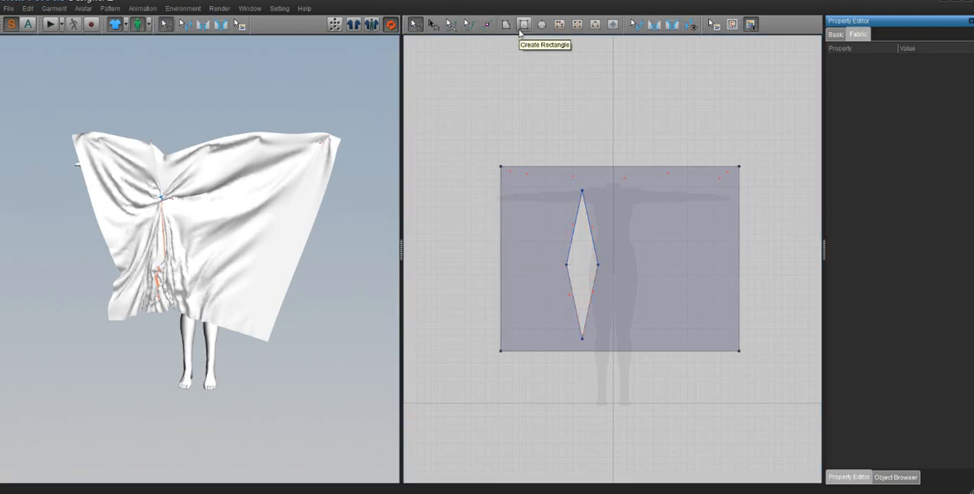
click(516, 183)
key(Delete)
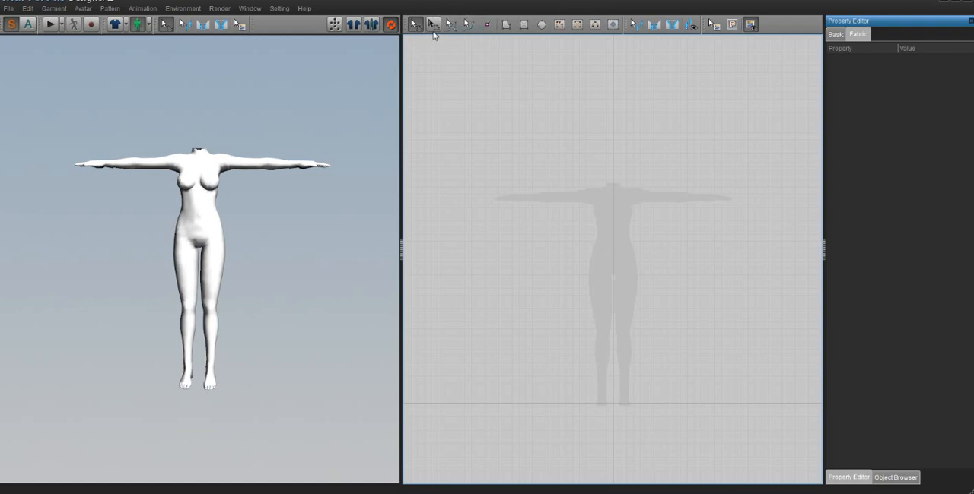
- Draw a large rectangle over the avatar silhouette and move its two upper corners inward and down to form an irregular quadrilateral
click(524, 24)
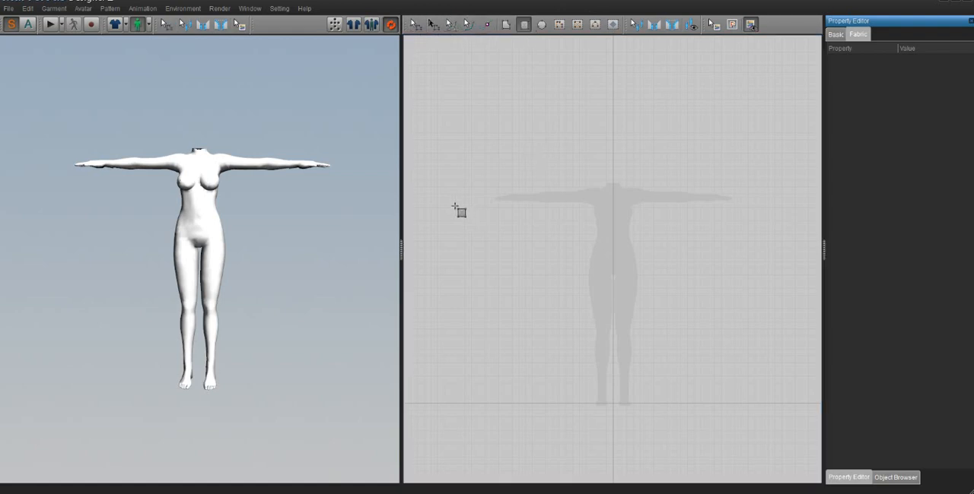
drag(447, 180, 680, 358)
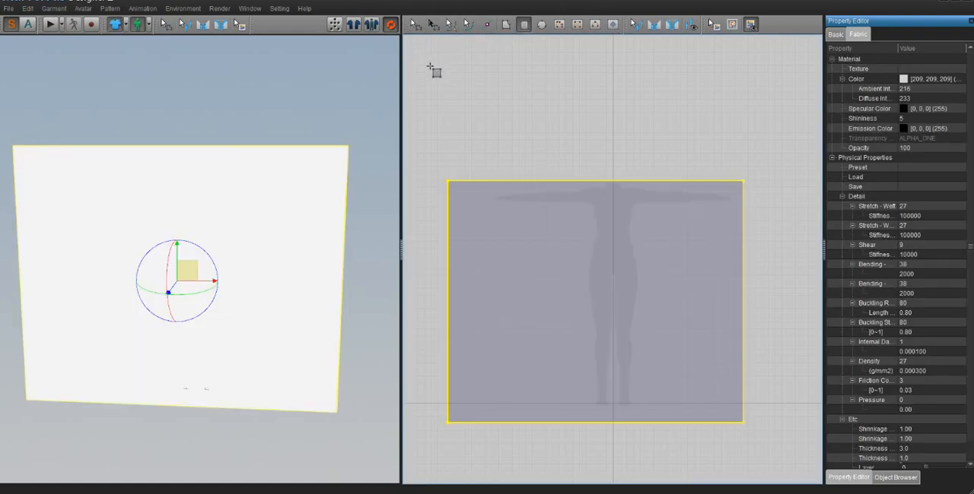
click(415, 24)
click(456, 189)
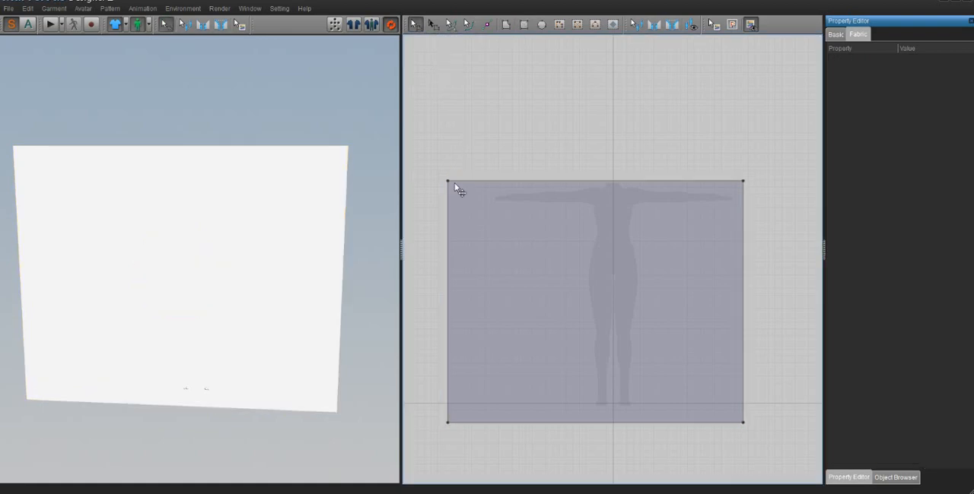
drag(446, 182, 540, 230)
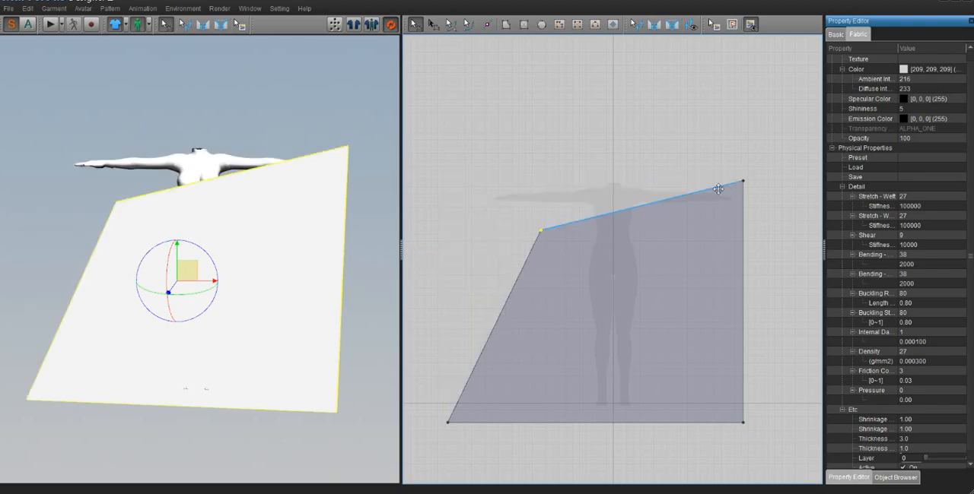
drag(743, 184, 653, 282)
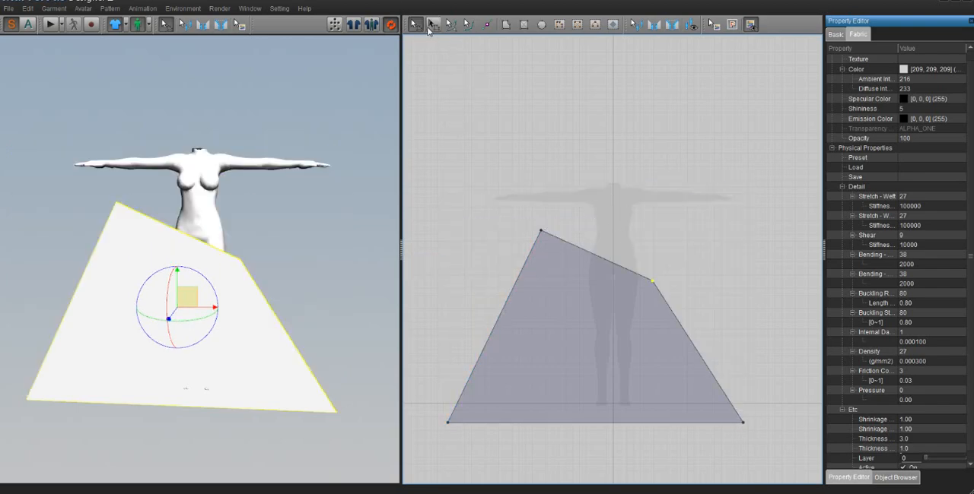
- Scale the whole quadrilateral down proportionally, and try reducing only its height before undoing that change
click(430, 27)
drag(566, 295, 519, 207)
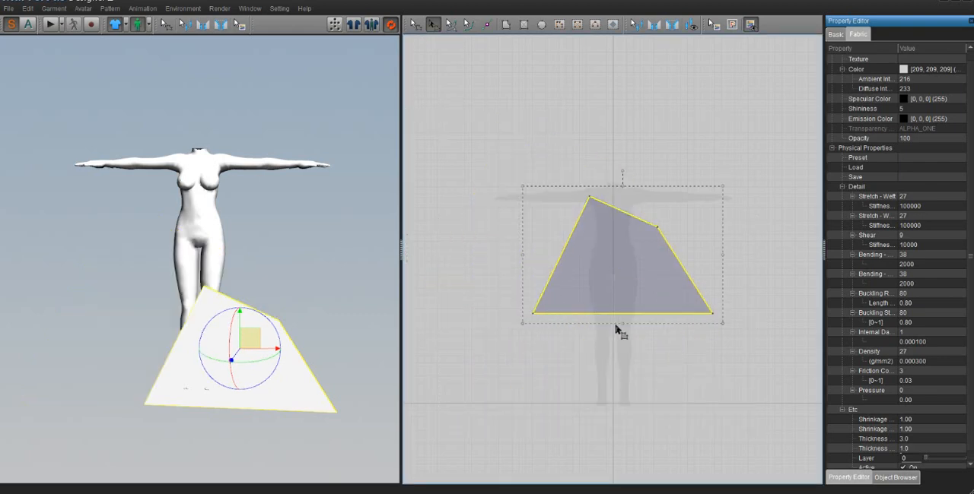
drag(622, 324, 615, 257)
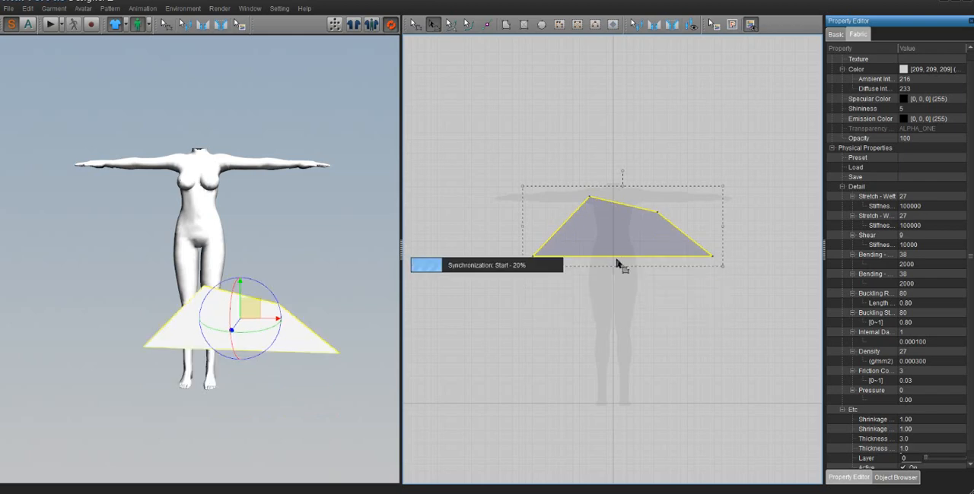
key(ctrl+z)
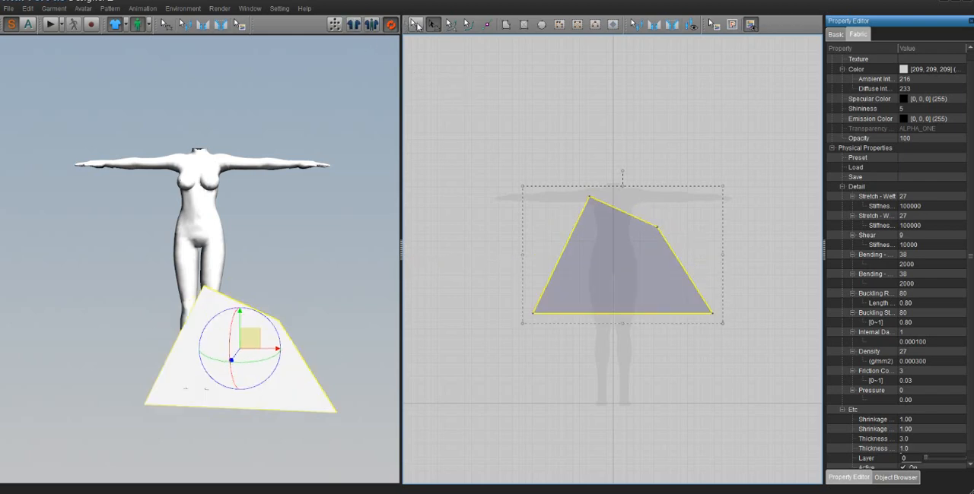
- Move the quadrilateral's bottom edge up, and try shifting its left edge to the right before undoing that shift
key(z)
drag(590, 314, 593, 282)
drag(564, 242, 591, 242)
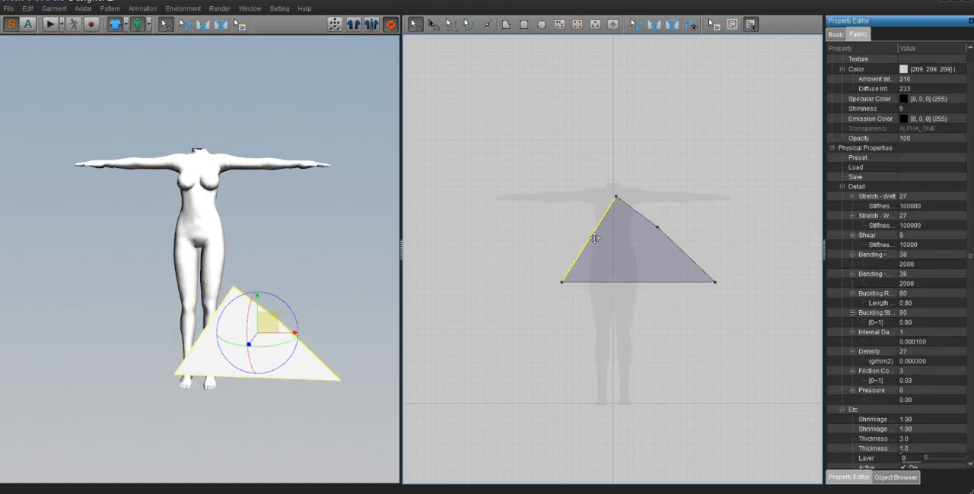
click(433, 25)
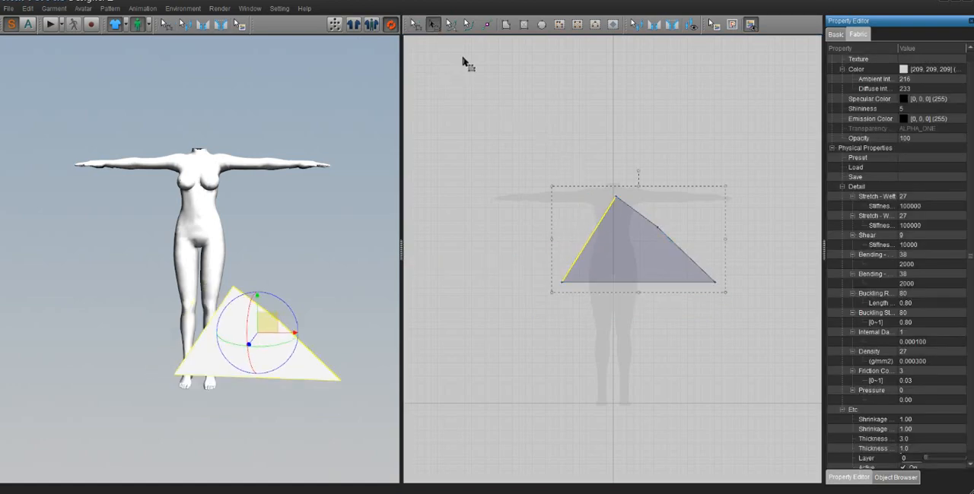
key(ctrl+z)
- Draw a smaller rectangle above the quadrilateral and select both pieces for transforming
click(523, 25)
drag(499, 90, 662, 171)
click(432, 24)
click(607, 248)
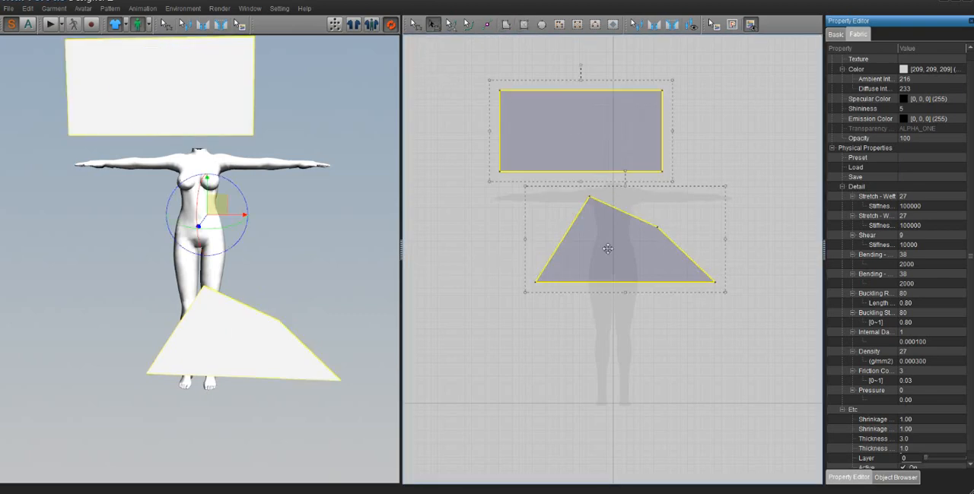
- Narrow both selected pieces together, rotate them clockwise, and clear the selection
drag(489, 131, 548, 130)
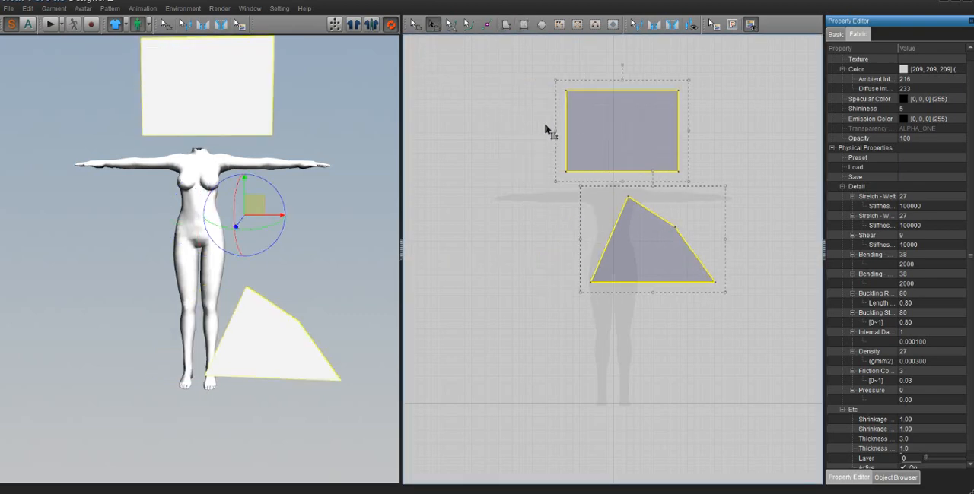
drag(648, 67, 703, 105)
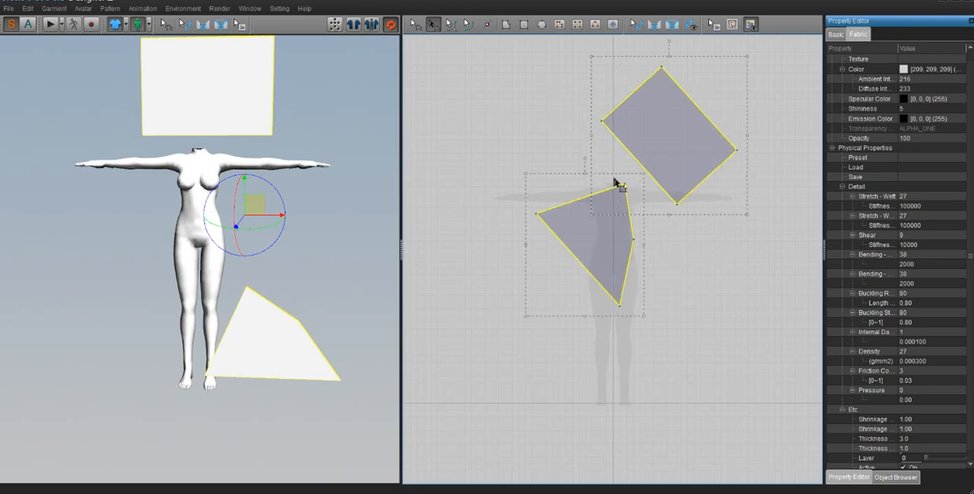
click(680, 317)
- Select the rotated rectangle and the quadrilateral and delete both pieces
click(676, 158)
shift+click(599, 238)
key(Delete)
- Draw a large rectangle over the avatar, then curve its upper edge upward and its lower edge downward
click(523, 24)
drag(497, 187, 724, 380)
click(449, 24)
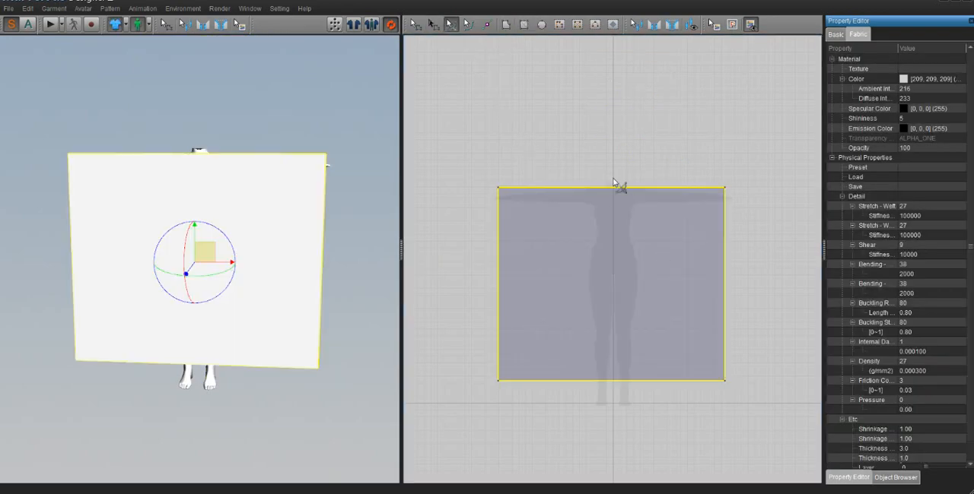
drag(613, 187, 615, 65)
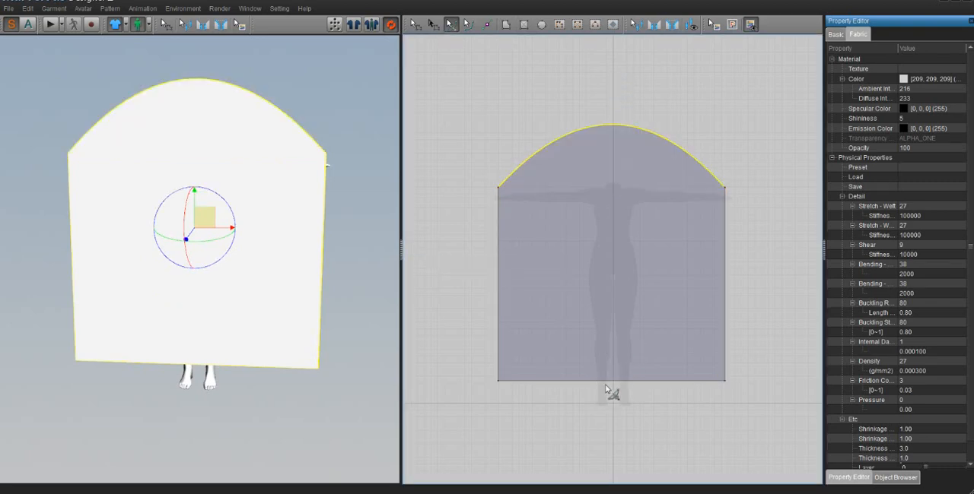
drag(608, 381, 608, 448)
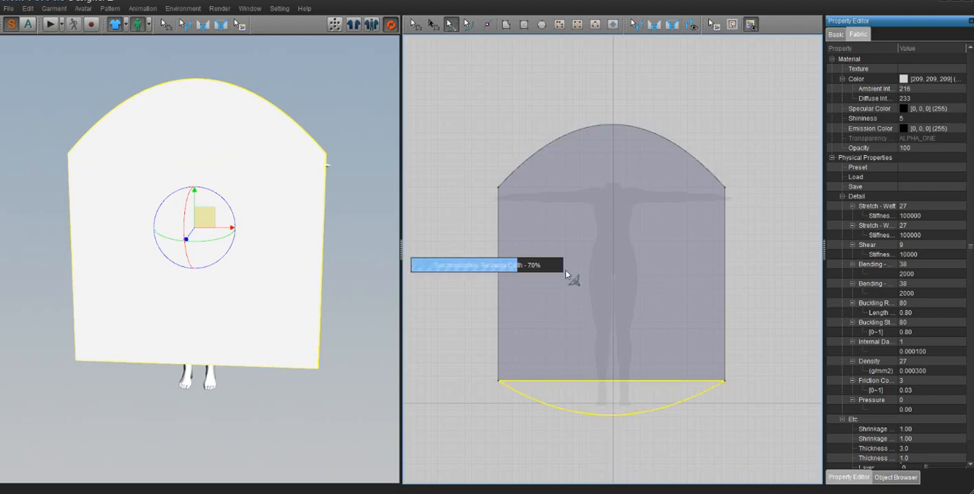
- Reshape the piece's upper edge into a wave with three curve points: a deep dip, a peak and a shallow dip
click(468, 24)
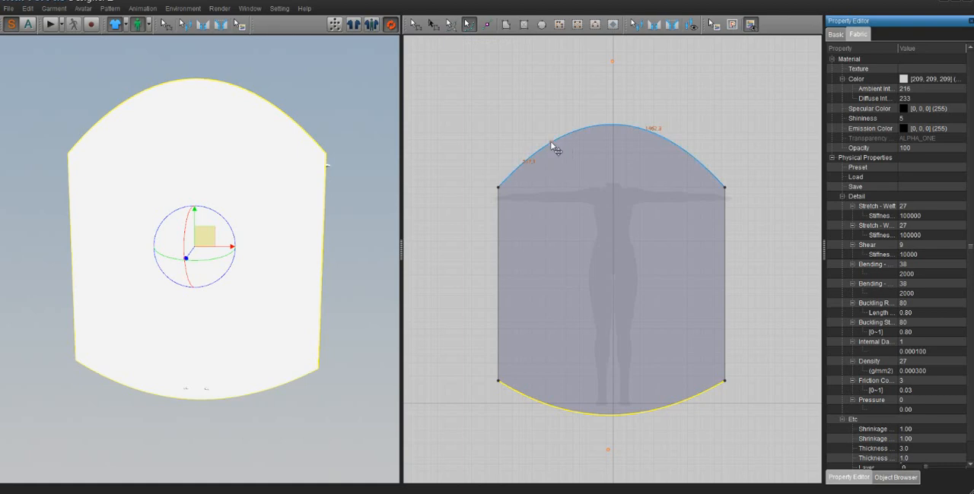
drag(554, 149, 552, 143)
drag(579, 240, 580, 255)
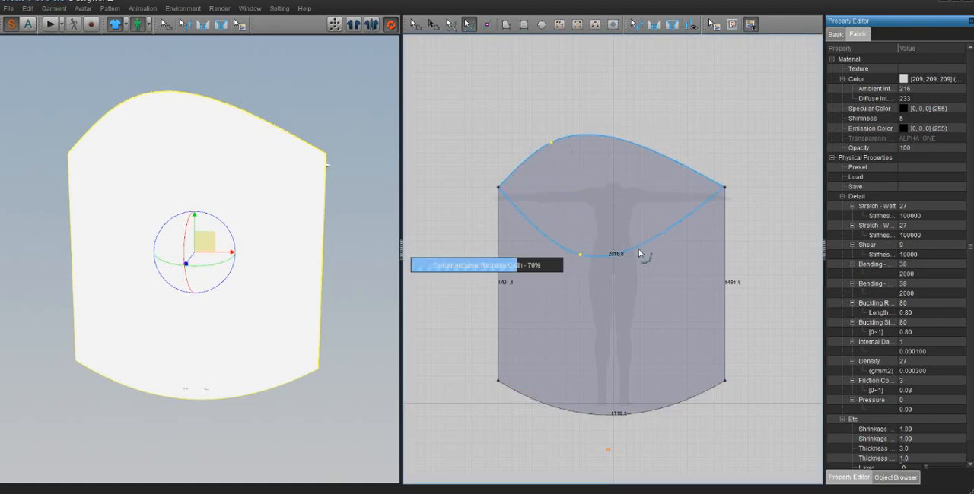
drag(651, 238, 592, 173)
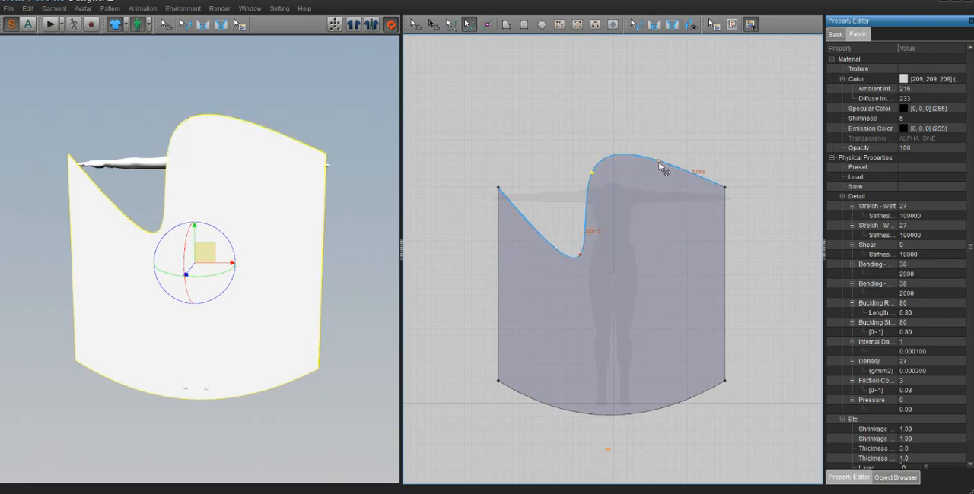
drag(659, 162, 658, 195)
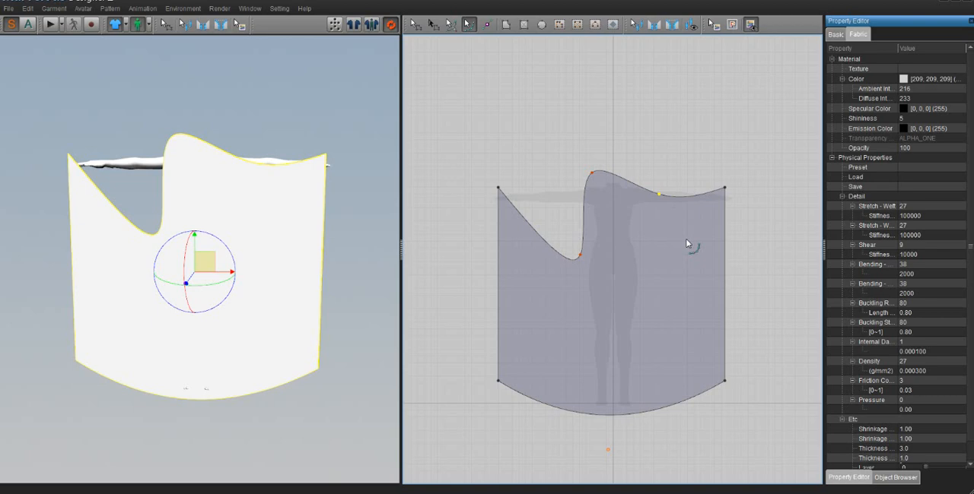
click(469, 25)
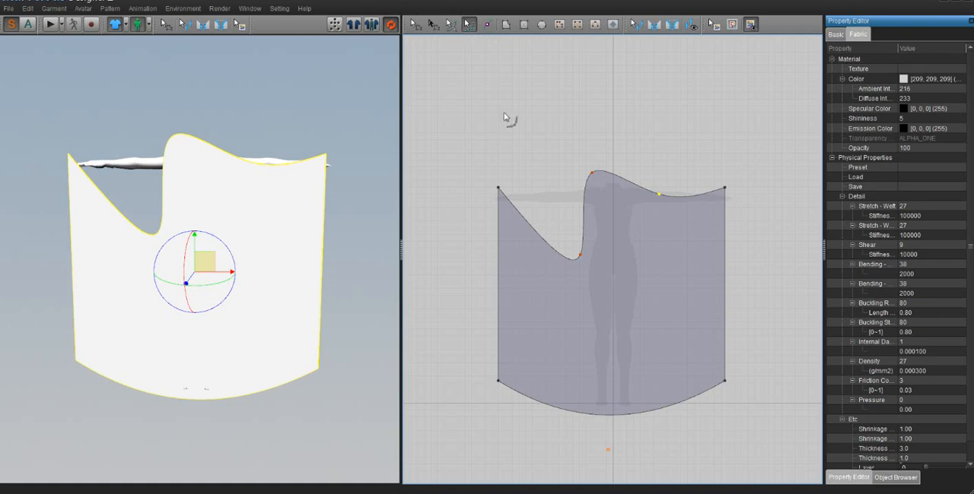
- Add split points along the right-hand part of the wavy upper edge
click(487, 25)
click(633, 183)
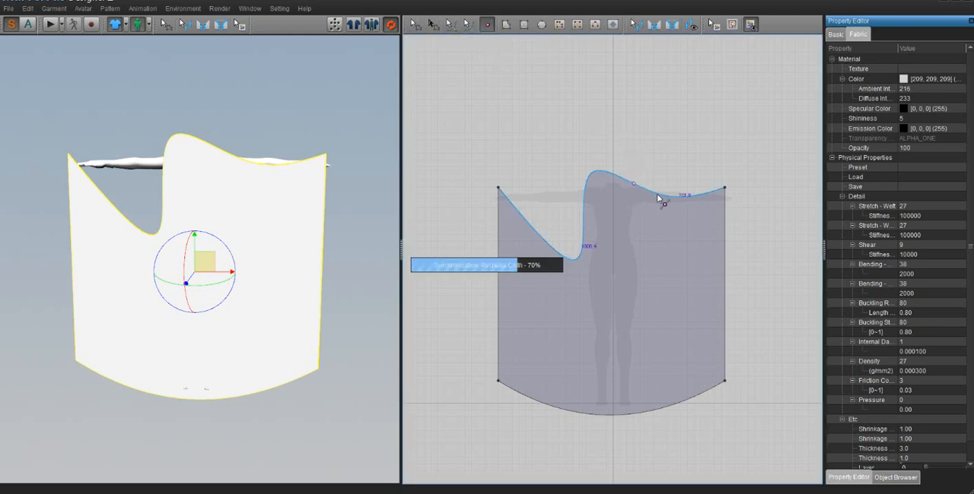
click(673, 195)
click(699, 192)
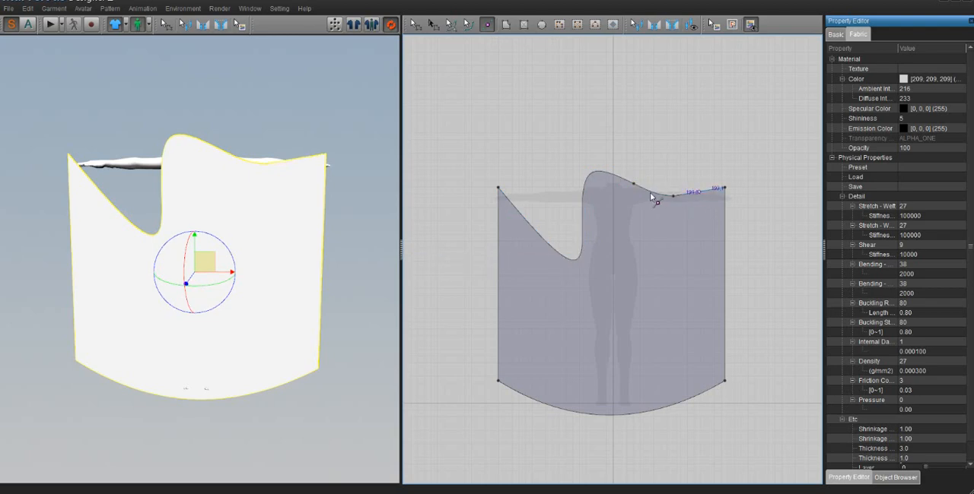
- Move the new points up and down to form a jagged upper edge, and add two more points on the spike's sloping side
click(415, 25)
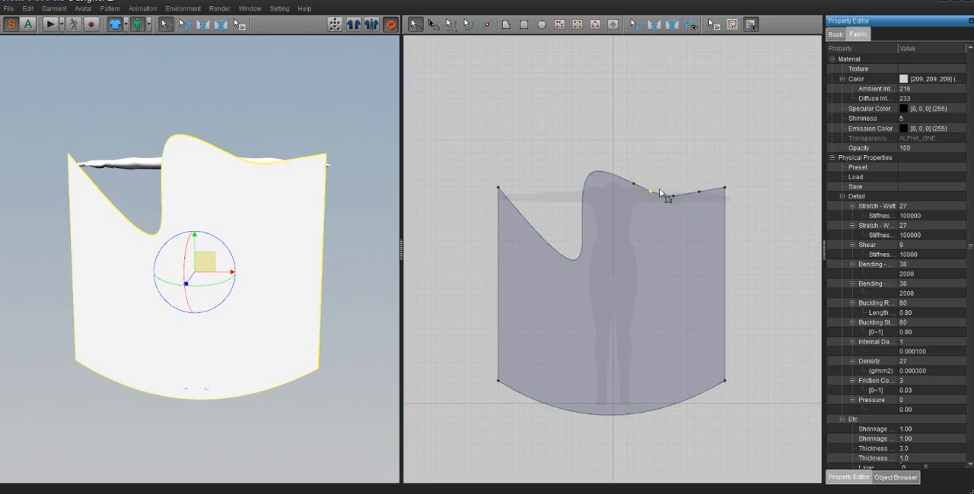
drag(634, 185, 649, 130)
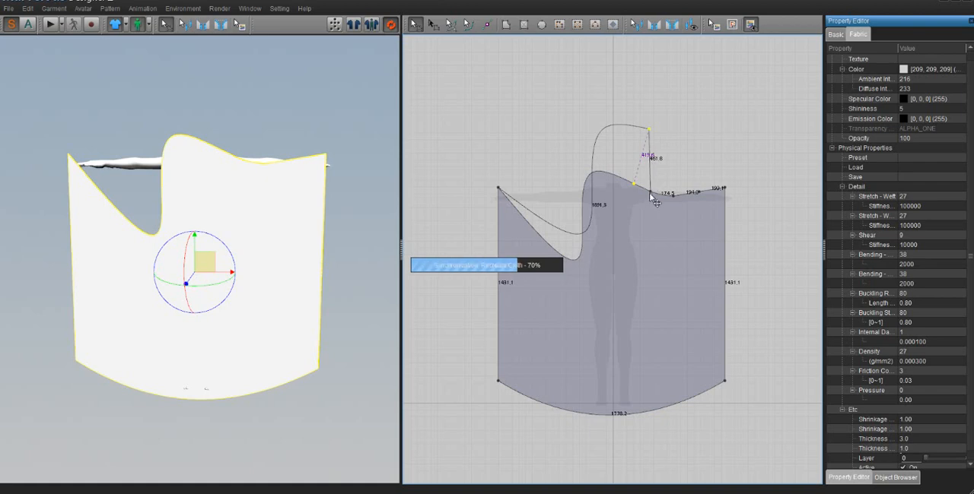
drag(650, 191, 654, 144)
drag(700, 192, 683, 229)
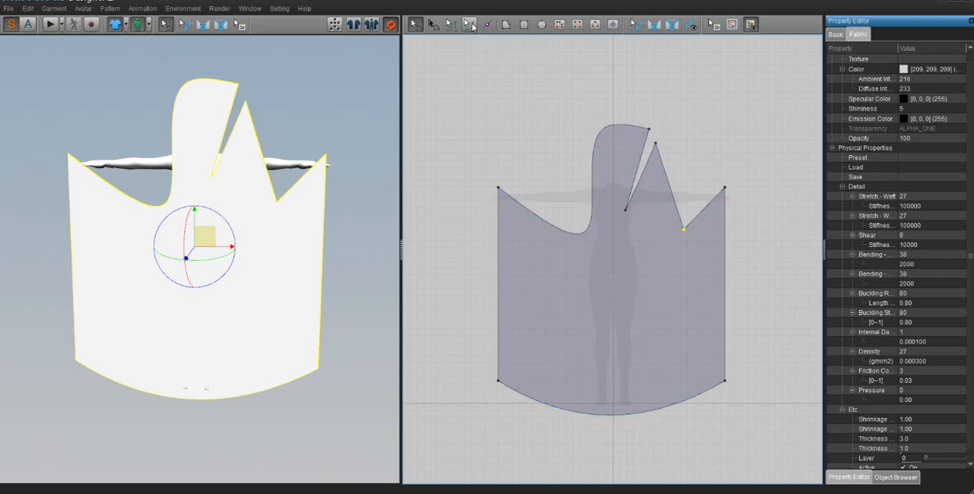
click(486, 25)
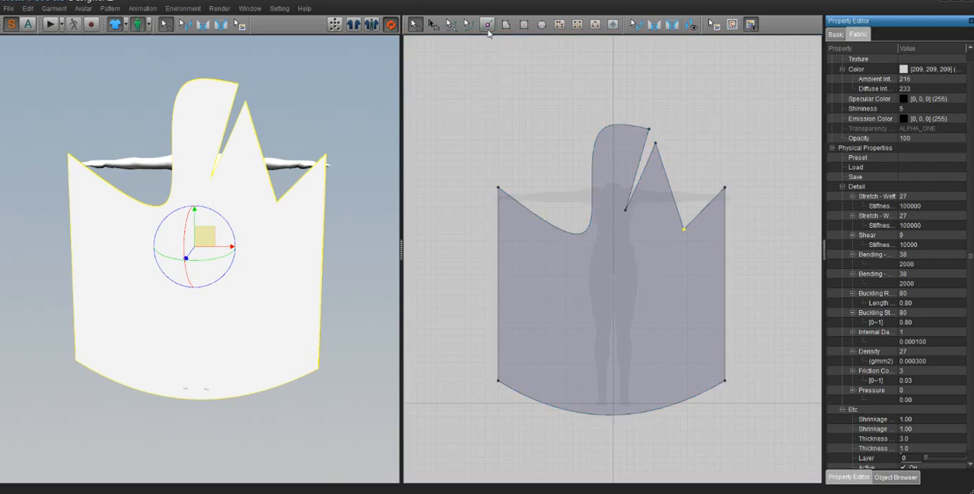
click(672, 193)
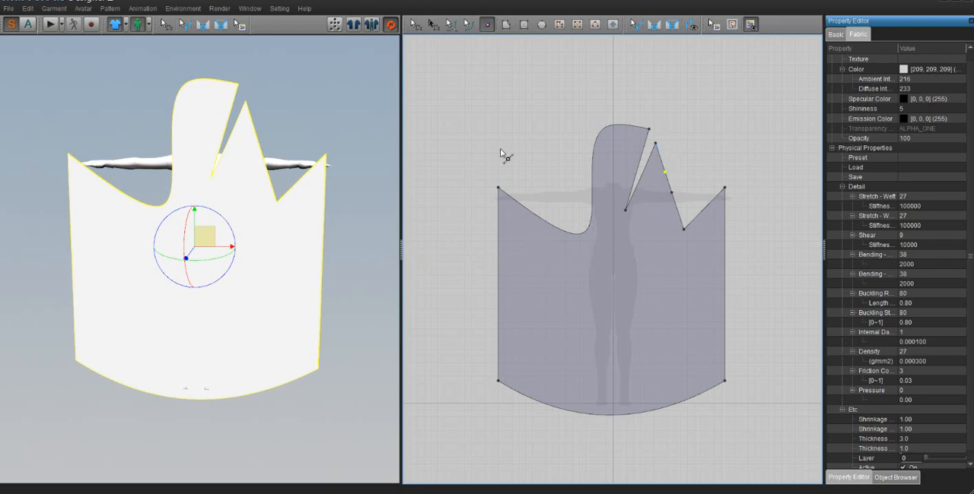
- Select the whole jagged pattern piece and delete it
click(415, 24)
click(642, 271)
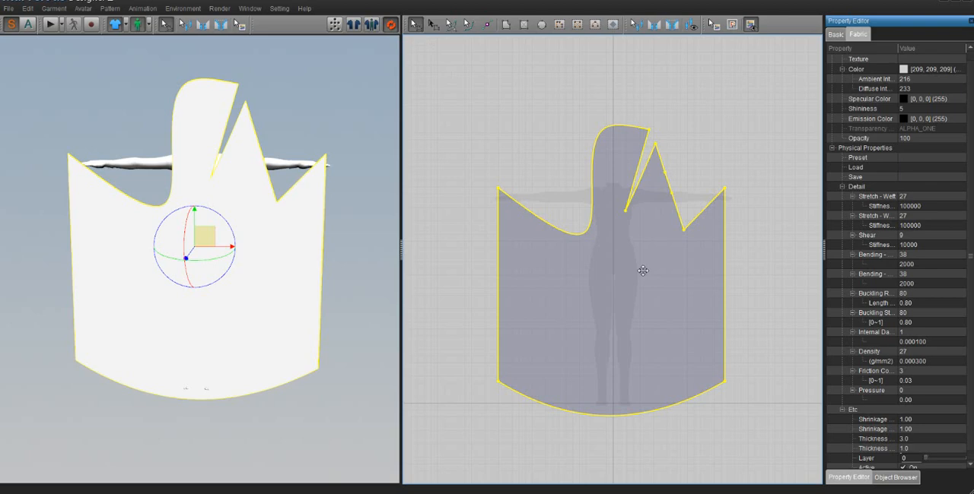
key(Delete)
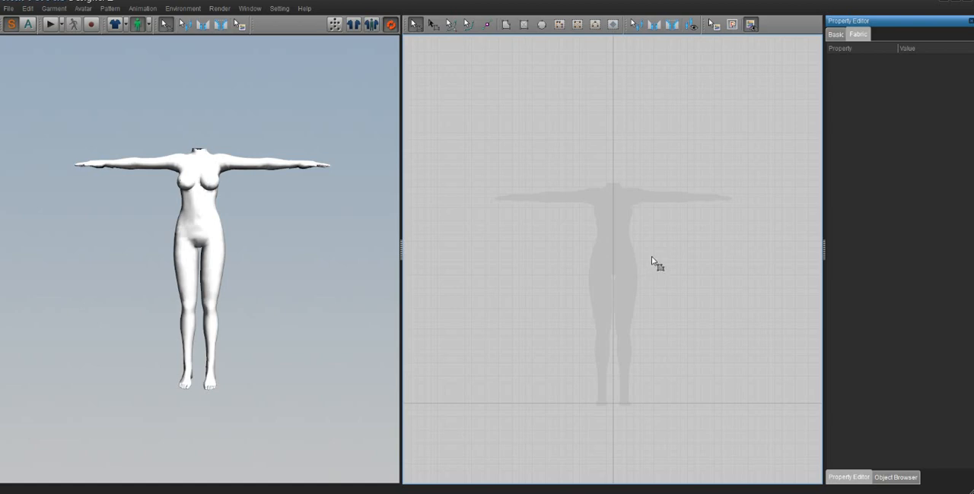
- Draw a tall rectangle over the avatar and three smaller rectangles: upper left of it, above it and to its right
click(523, 24)
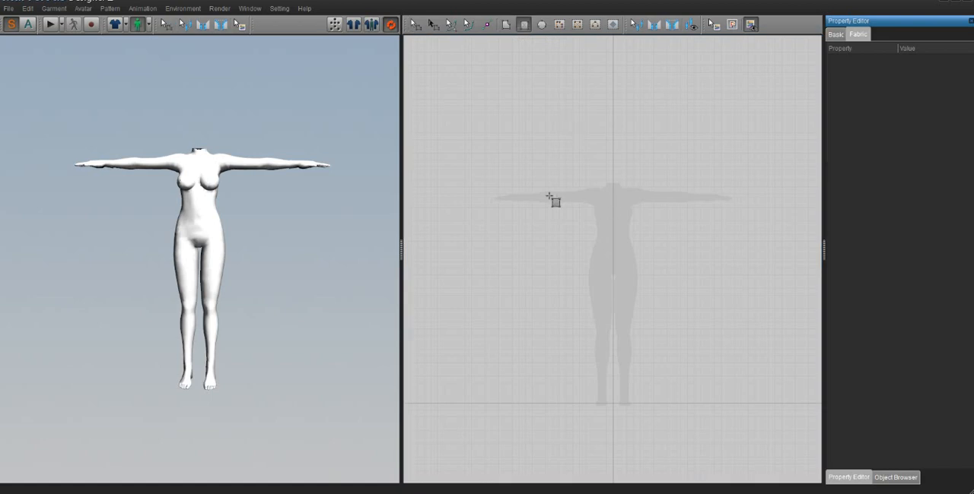
drag(535, 165, 691, 429)
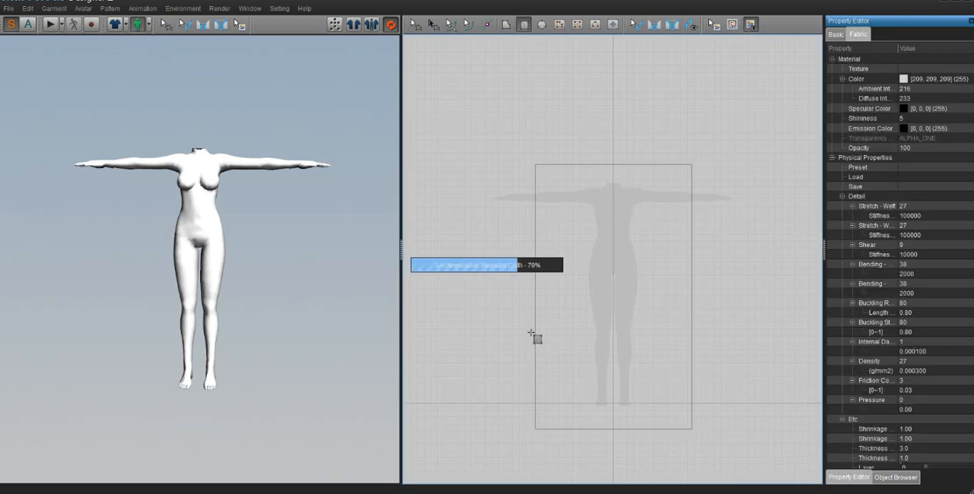
drag(438, 79, 508, 202)
drag(567, 85, 680, 153)
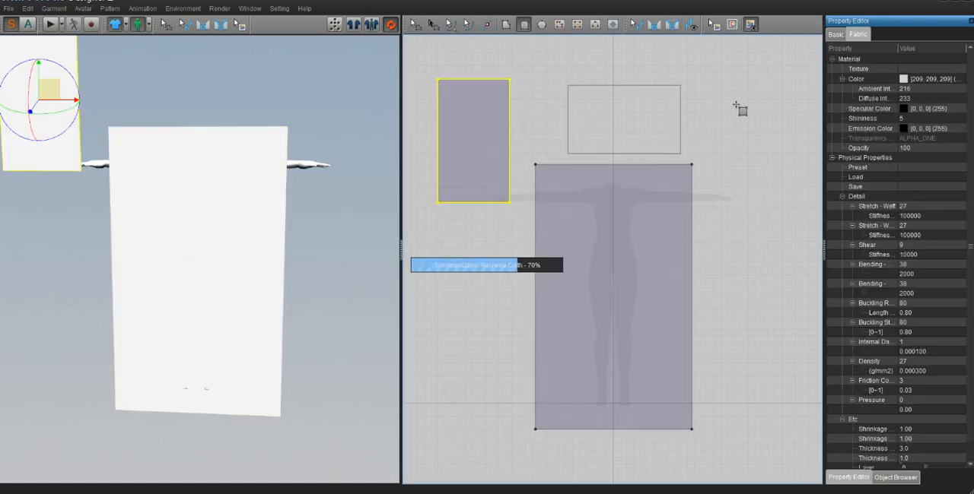
drag(736, 103, 783, 278)
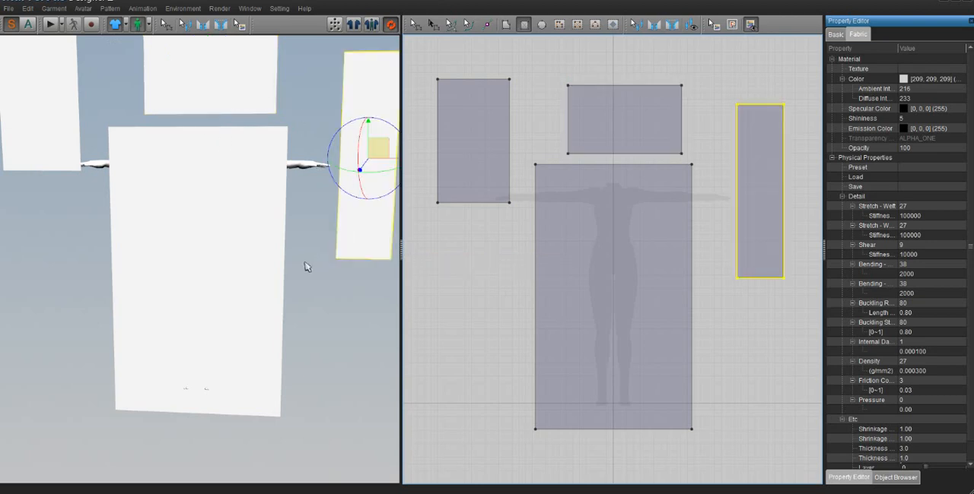
- Turn off automatic synchronization with the 3D garment and draw five more rectangles around and overlapping the existing pieces
click(391, 25)
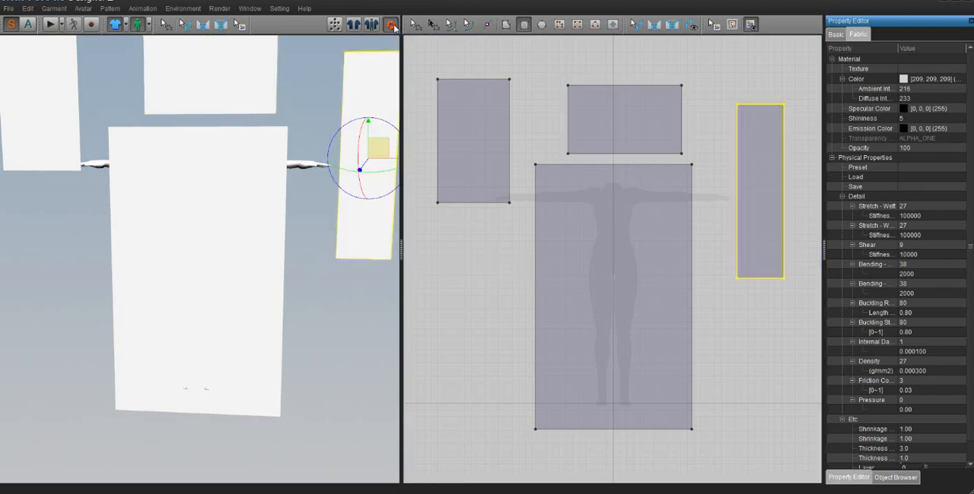
mouse_move(432, 246)
mouse_down()
mouse_move(478, 408)
mouse_move(512, 441)
mouse_up()
drag(471, 219, 606, 402)
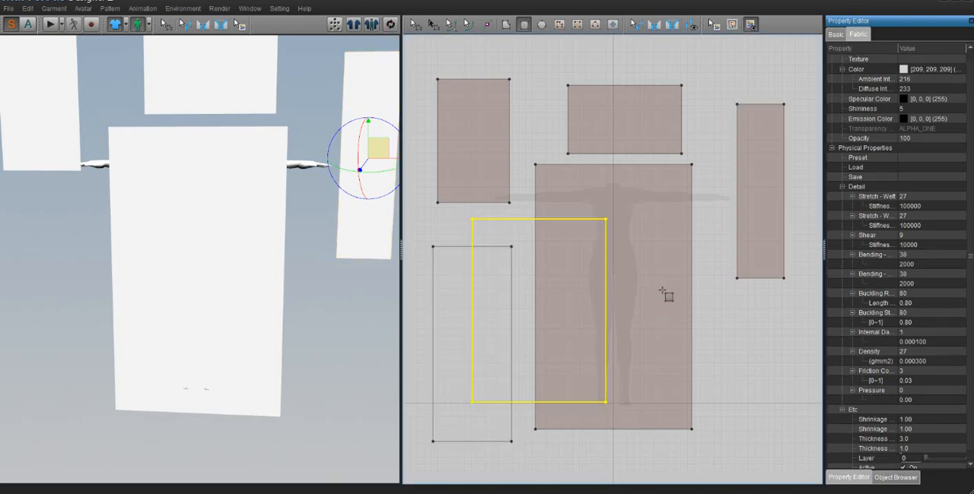
drag(673, 281, 846, 449)
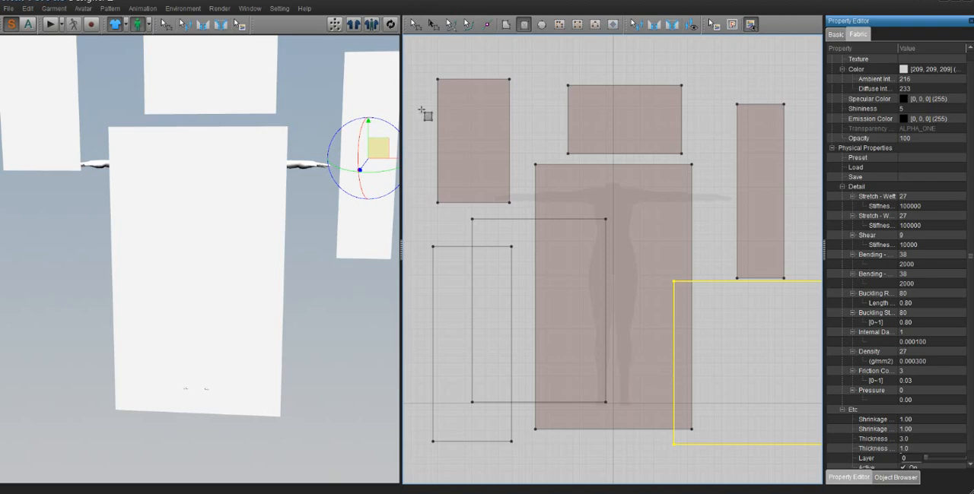
drag(513, 79, 590, 181)
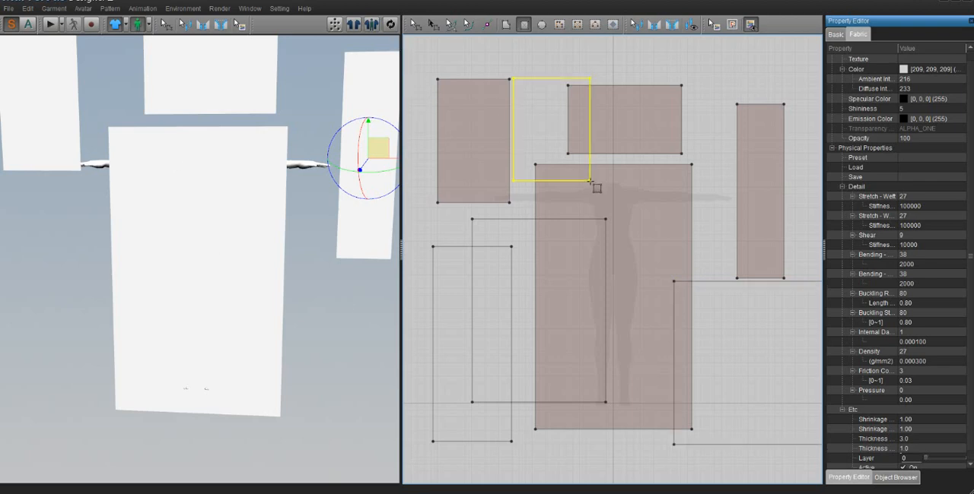
drag(616, 56, 754, 144)
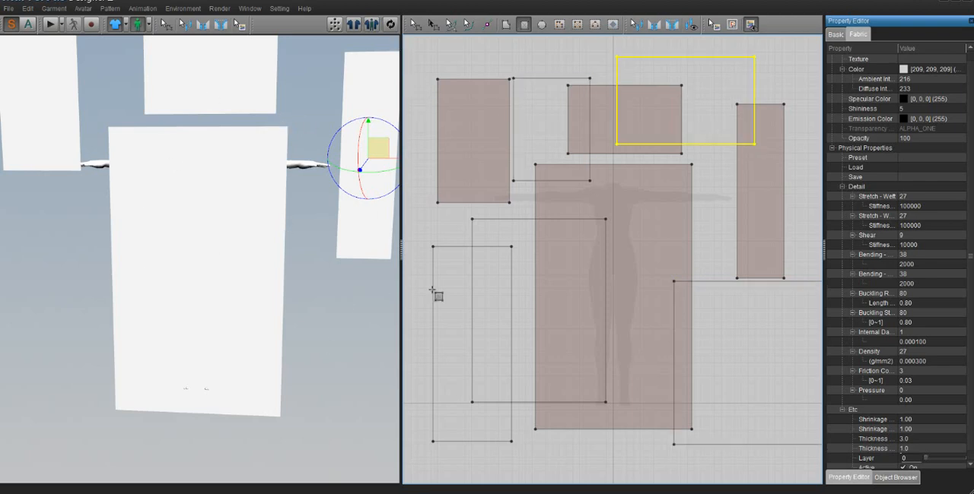
- Turn synchronization back on and move the selected rectangle down and back behind the other pieces in 3D
click(391, 25)
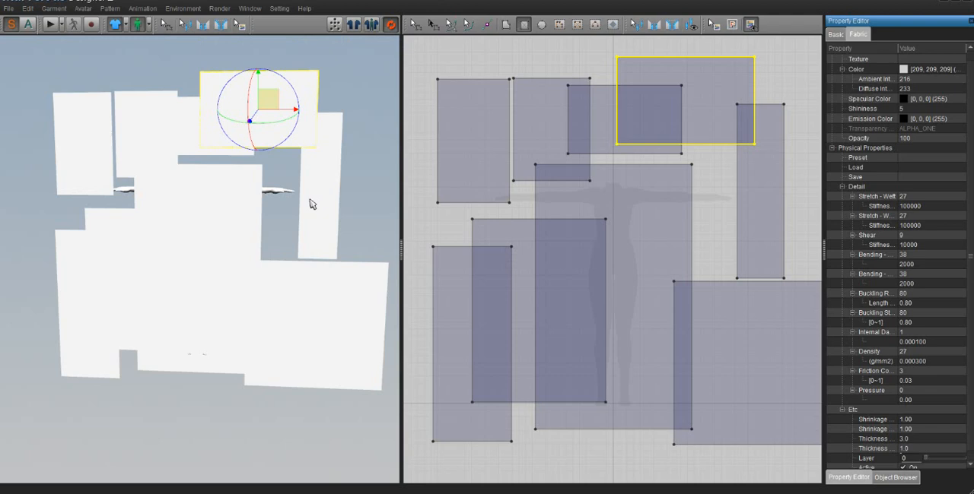
right_drag(276, 199, 246, 211)
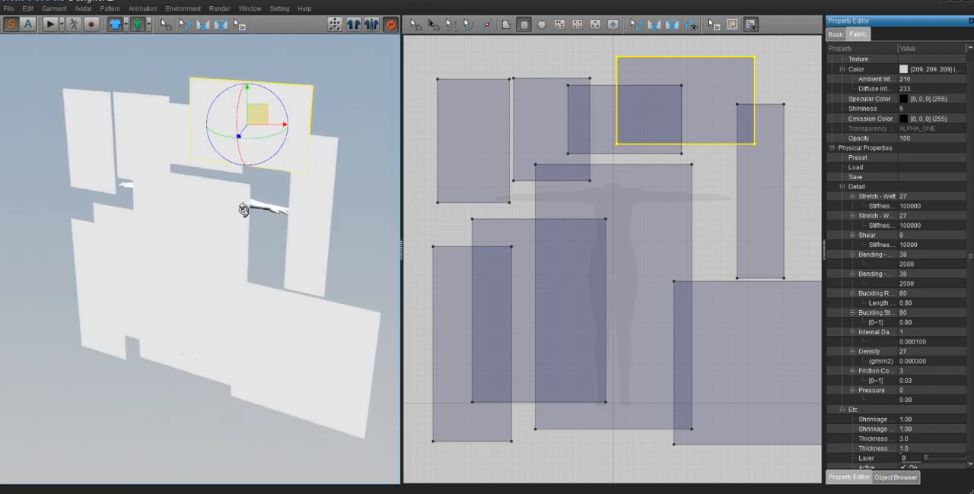
drag(257, 121, 298, 102)
right_drag(299, 101, 208, 140)
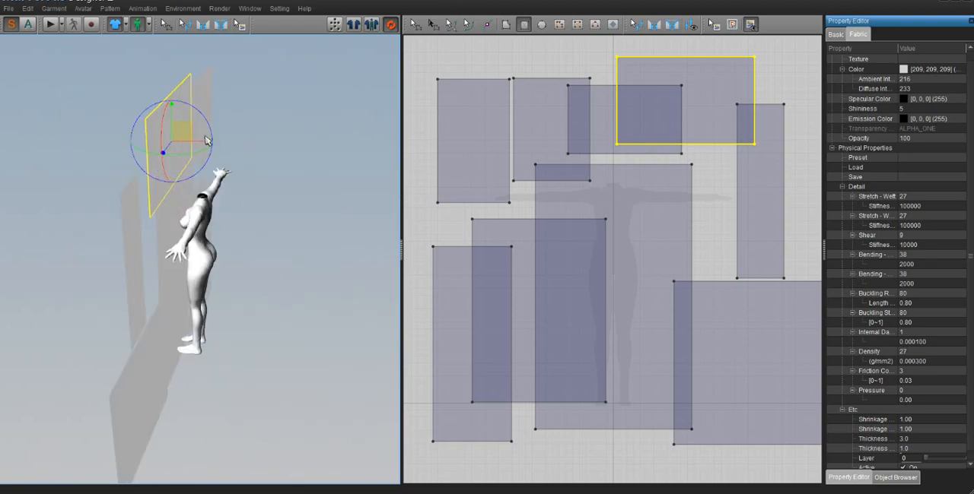
drag(182, 131, 216, 227)
right_drag(216, 227, 331, 201)
drag(327, 146, 217, 179)
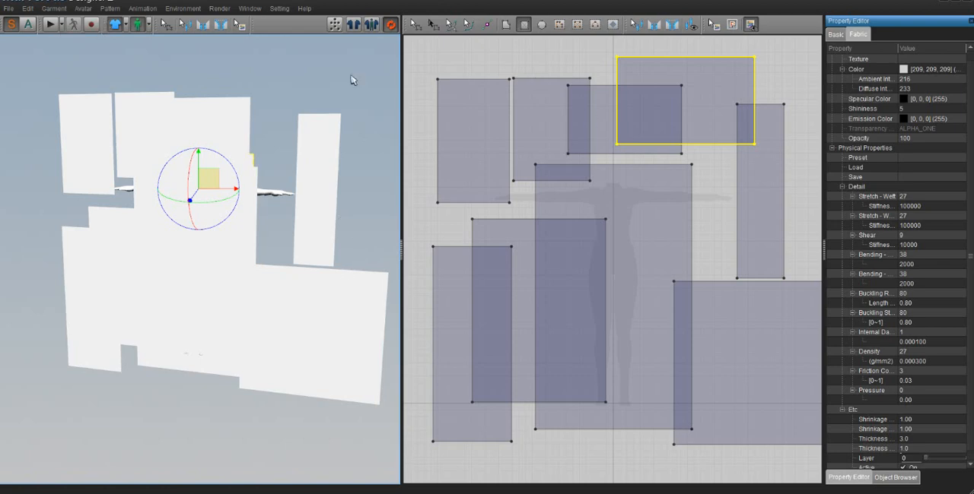
- Run the cloth simulation on all the rectangles briefly, then stop it
click(49, 26)
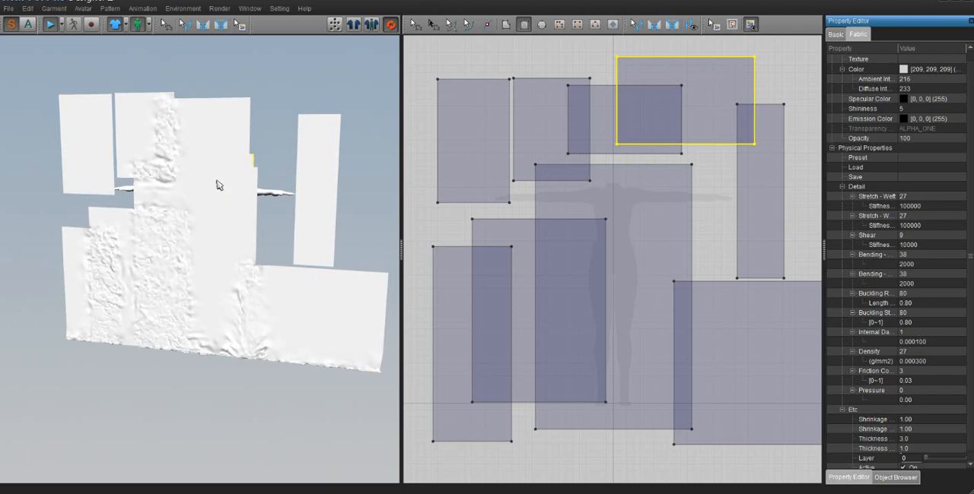
click(49, 25)
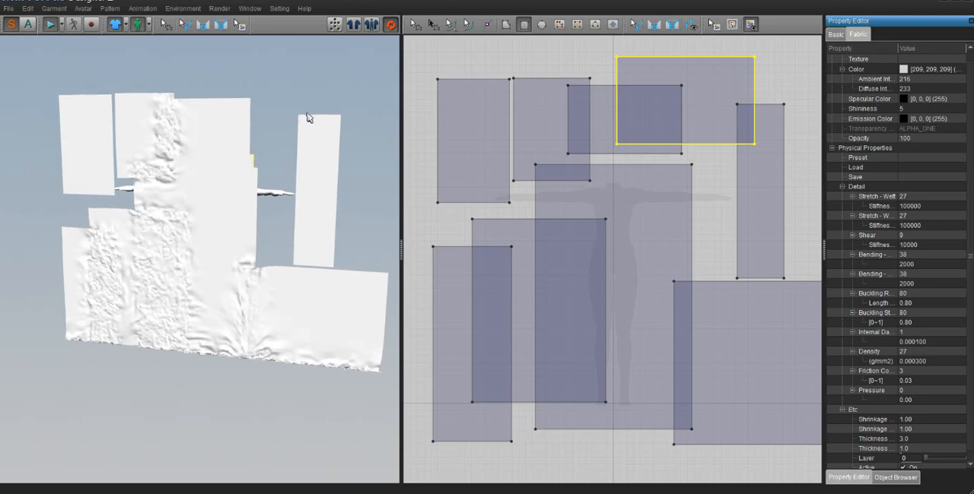
key(space)
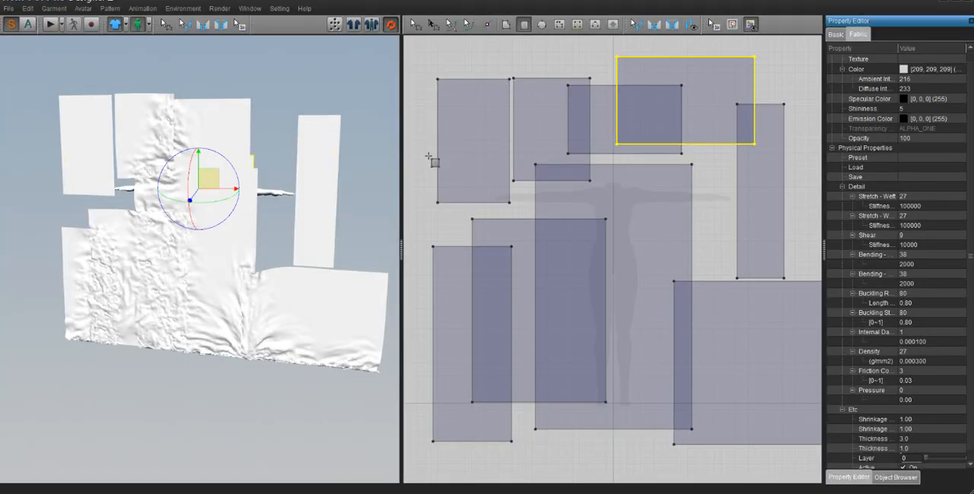
- Examine the fabric and basic pattern properties, select the tall central rectangle and open its particle distance value
scroll(535, 195, down, 3)
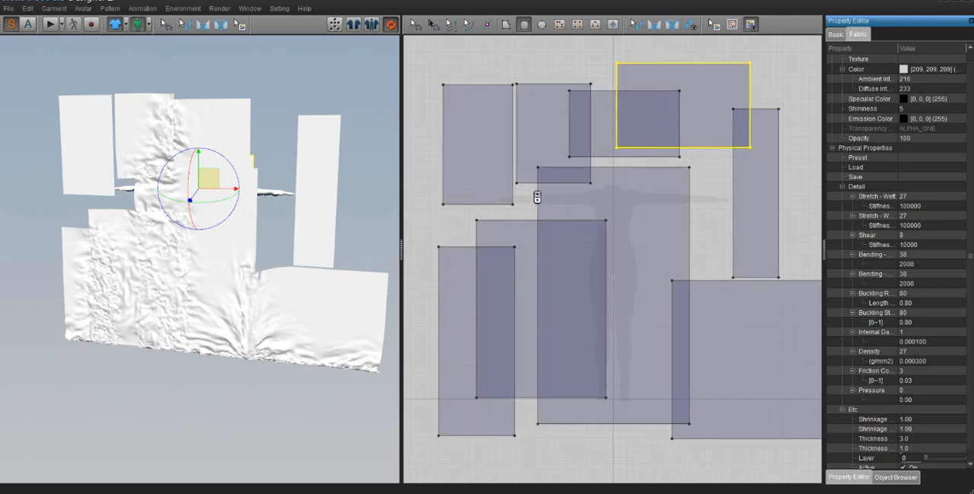
click(414, 24)
click(532, 170)
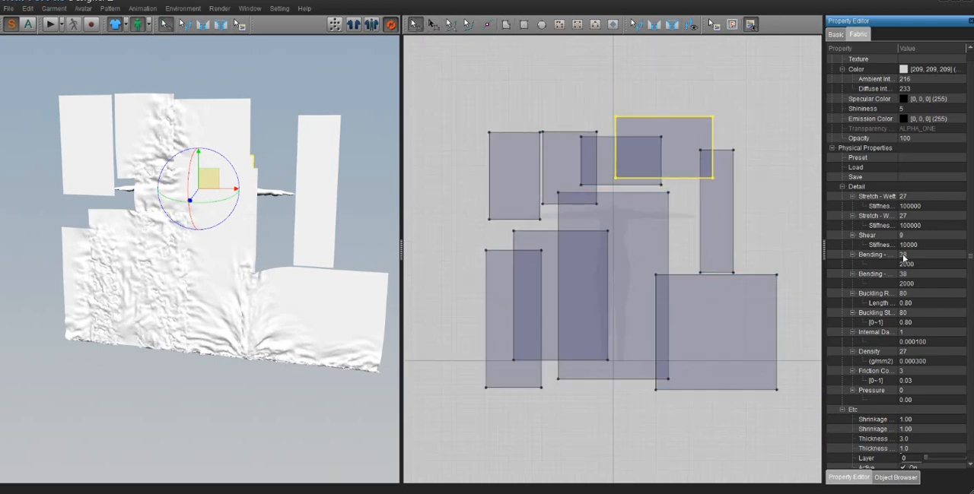
scroll(903, 259, down, 1)
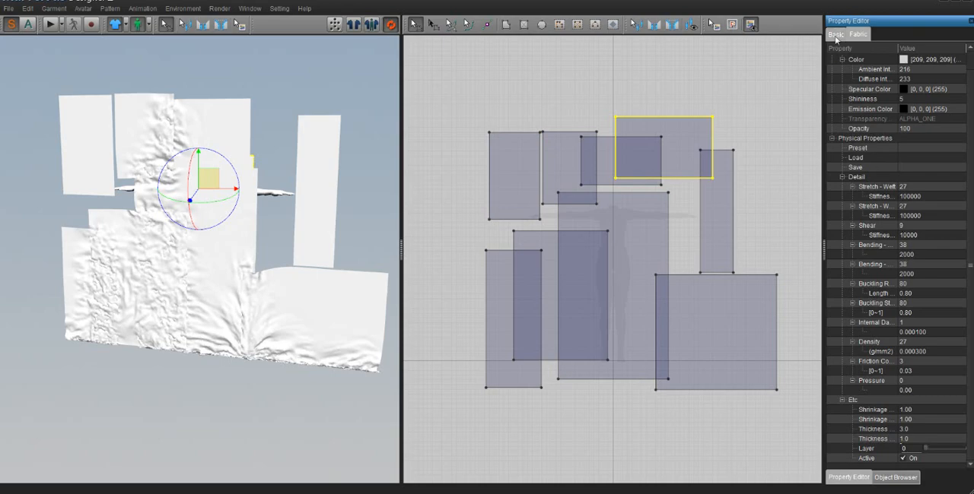
click(835, 34)
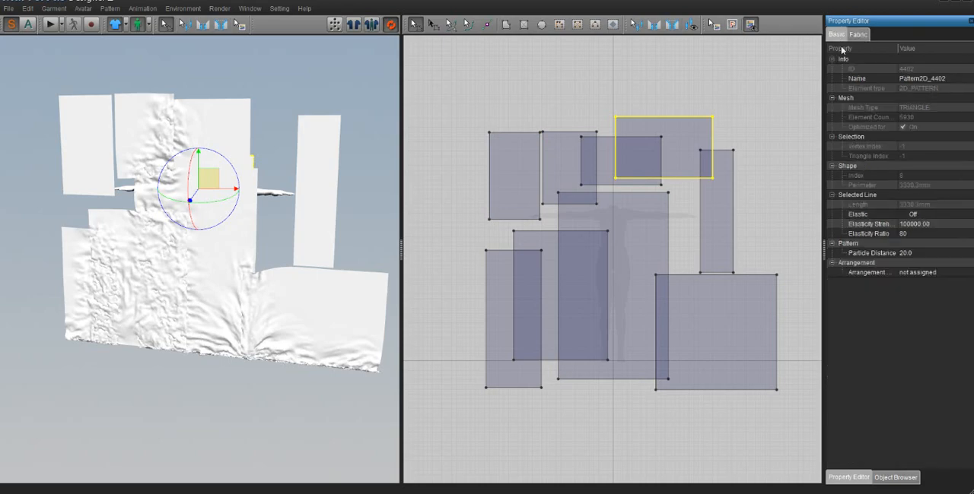
click(449, 86)
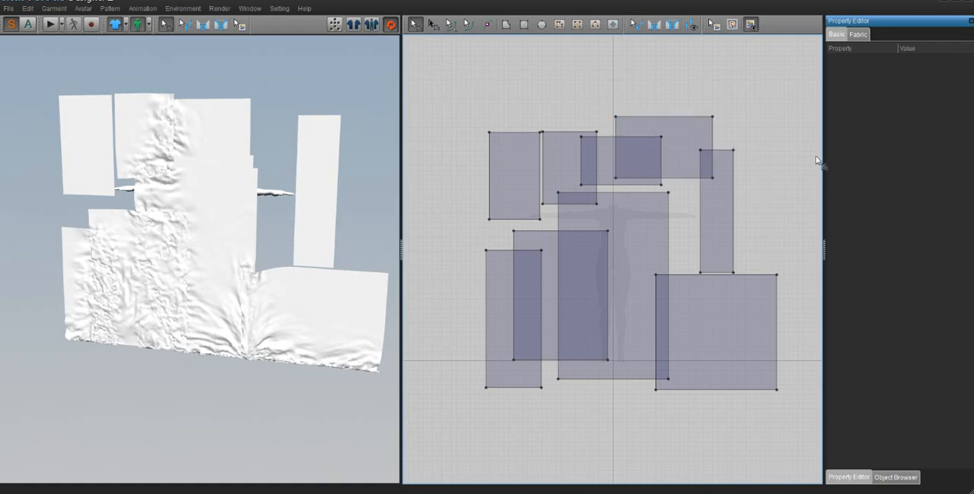
click(256, 220)
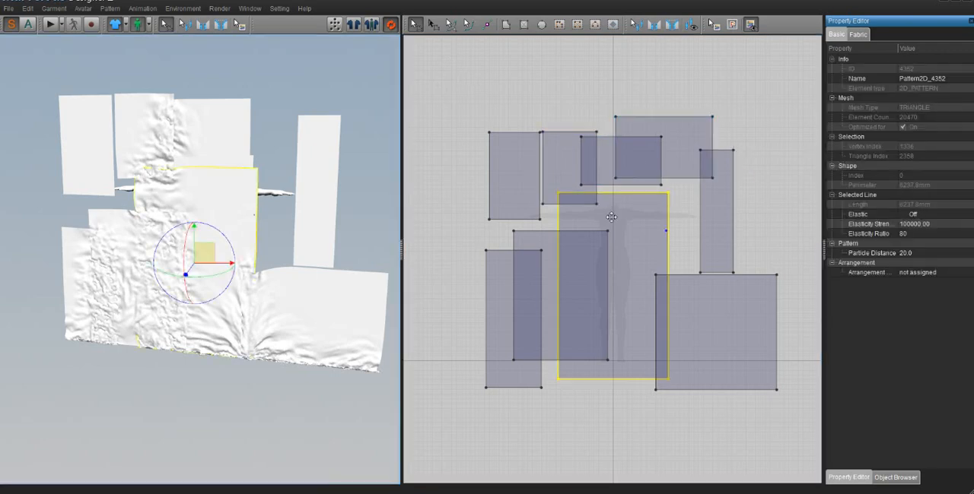
click(904, 253)
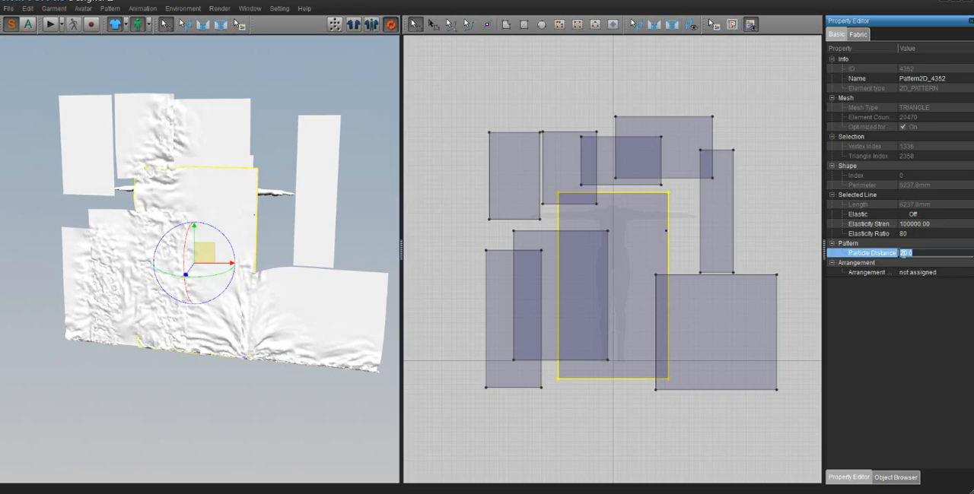
- Delete all the rectangles and draw one new rectangle from the avatar's shoulders to the upper thighs, with a perimeter of about 2516 mm
drag(454, 79, 799, 426)
key(Delete)
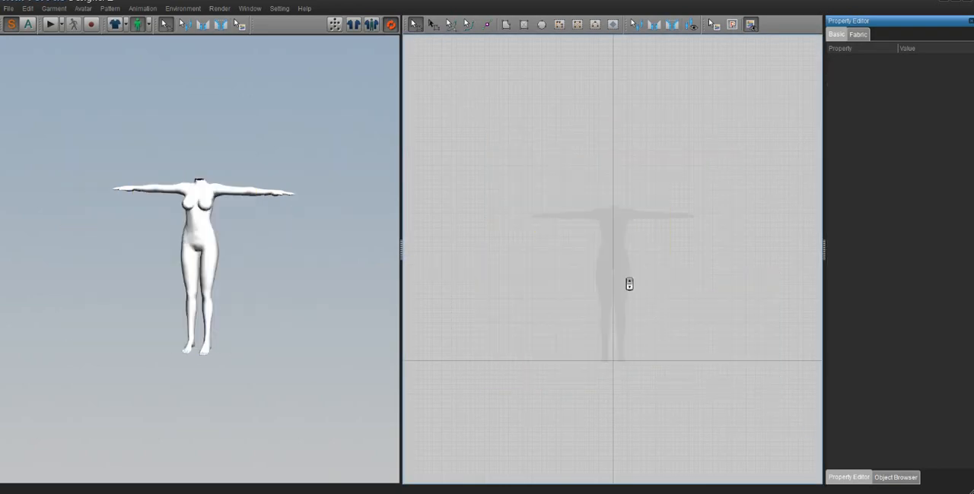
scroll(629, 283, up, 2)
scroll(629, 281, up, 3)
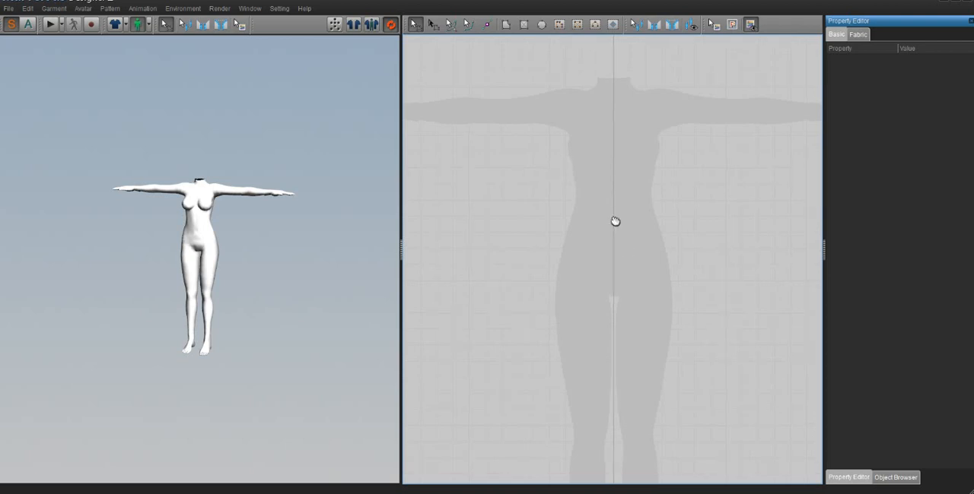
middle_drag(615, 220, 613, 241)
scroll(614, 241, up, 3)
scroll(616, 242, down, 2)
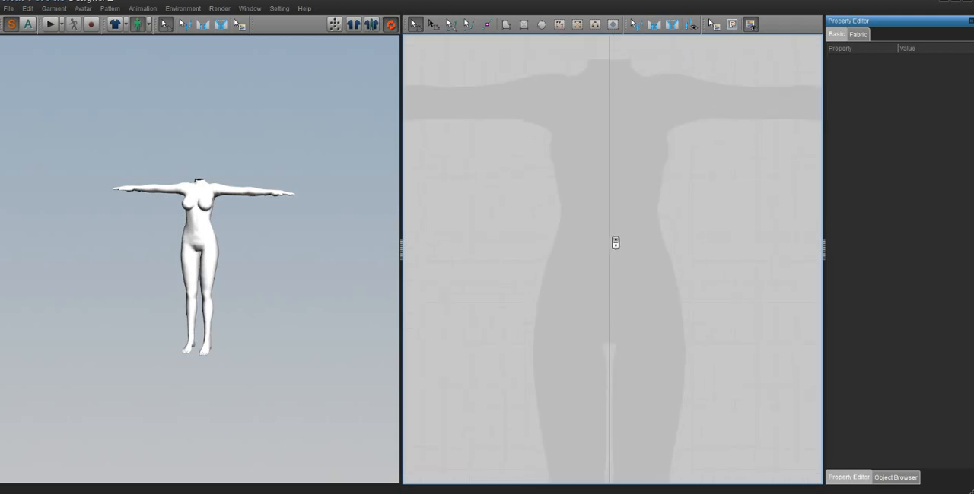
click(523, 24)
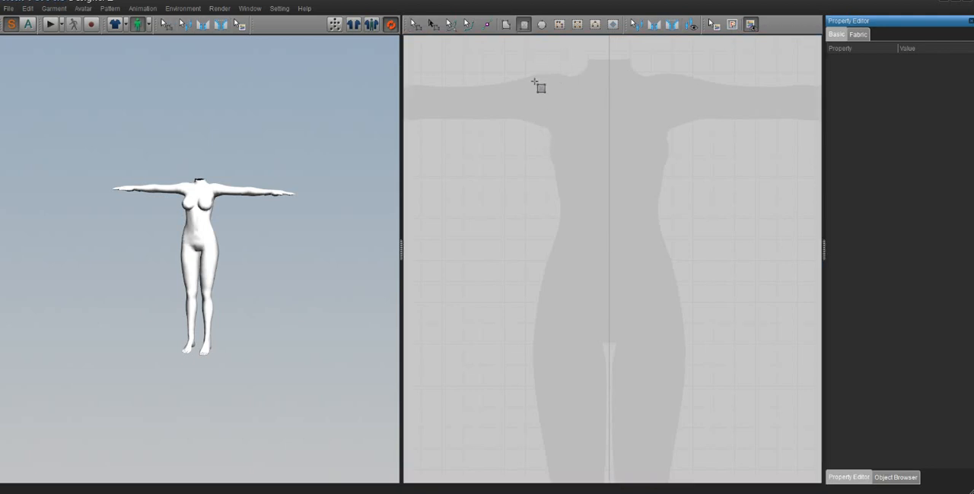
mouse_move(538, 69)
mouse_down()
mouse_move(739, 358)
mouse_move(737, 397)
mouse_up()
- Pin several points along the upper edge of the rectangle in 3D and start the cloth simulation
scroll(182, 213, up, 8)
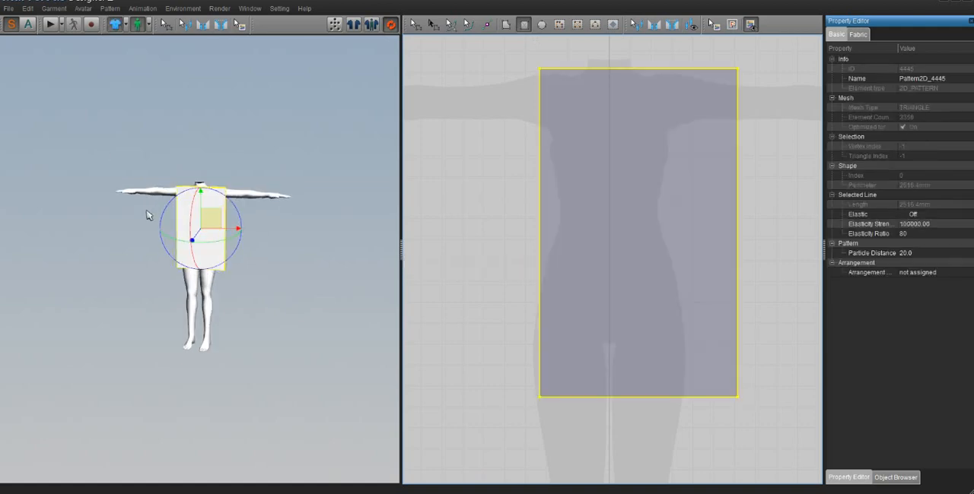
scroll(192, 225, up, 3)
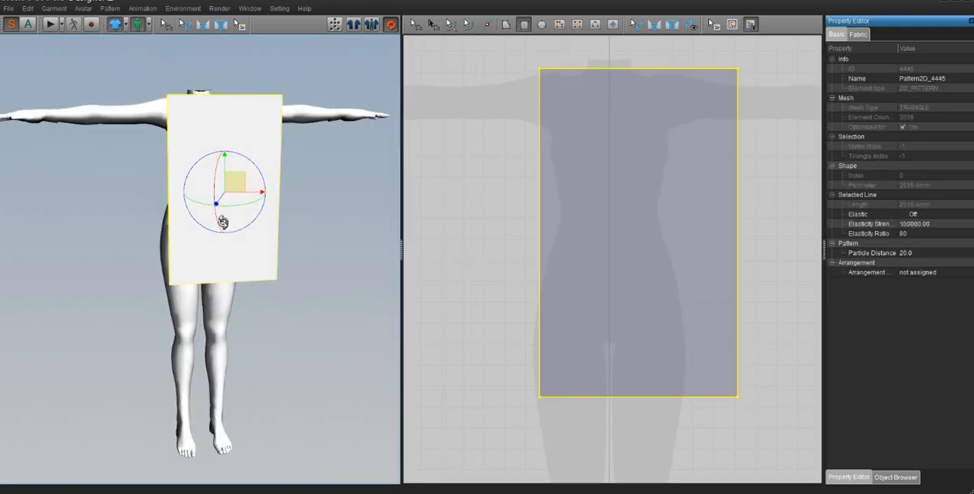
click(169, 97)
click(179, 97)
click(198, 100)
click(208, 102)
click(239, 101)
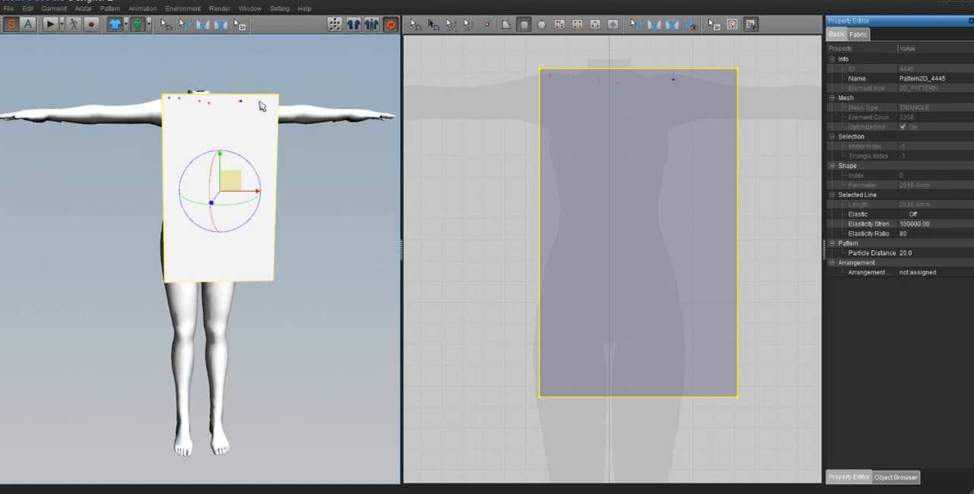
click(264, 100)
click(52, 25)
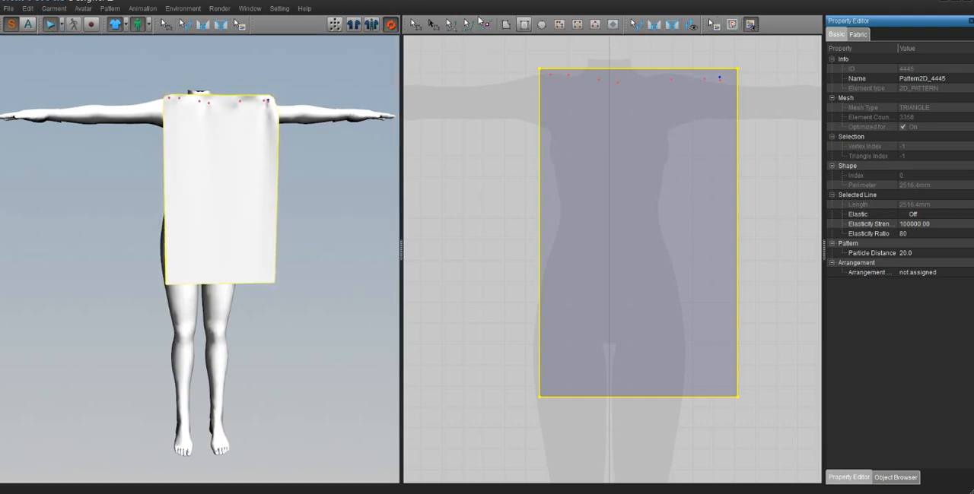
- Draw three vertical internal lines about 784, 773 and 766 mm long, spaced from the rectangle's left edge to just past its middle
click(559, 25)
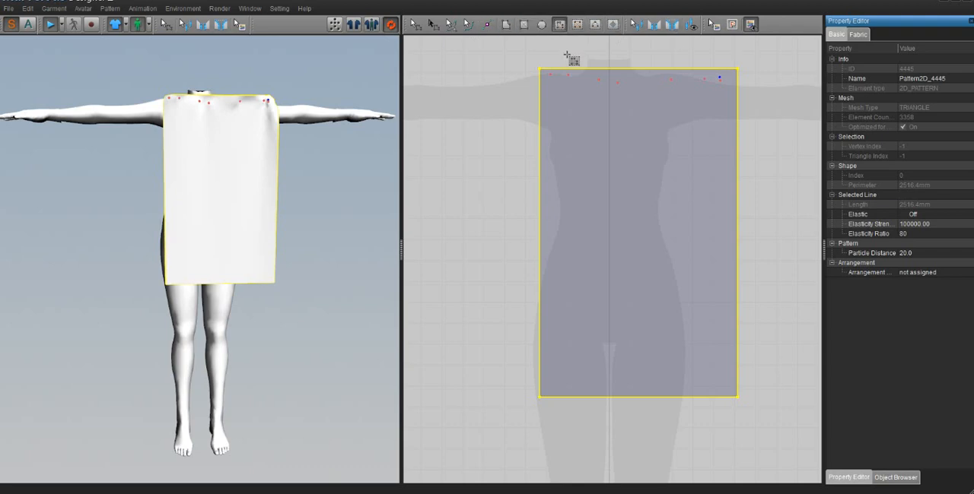
click(558, 69)
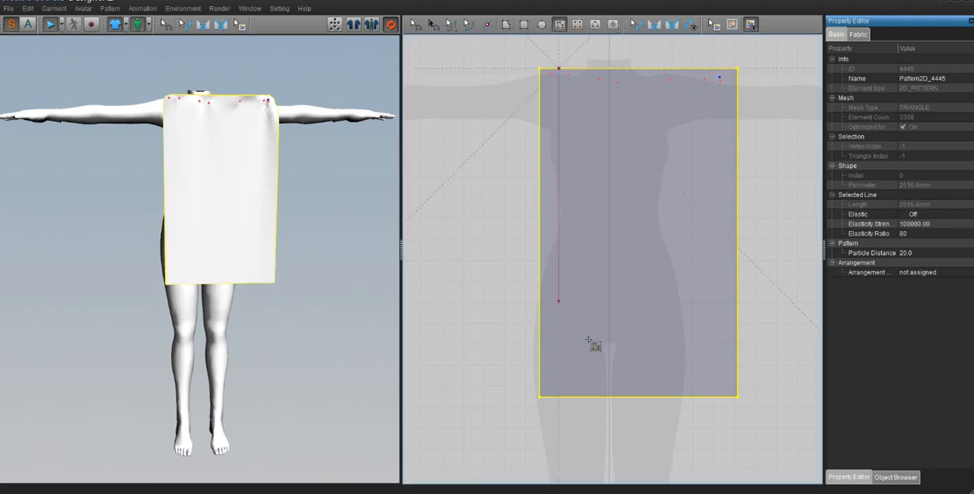
click(579, 397)
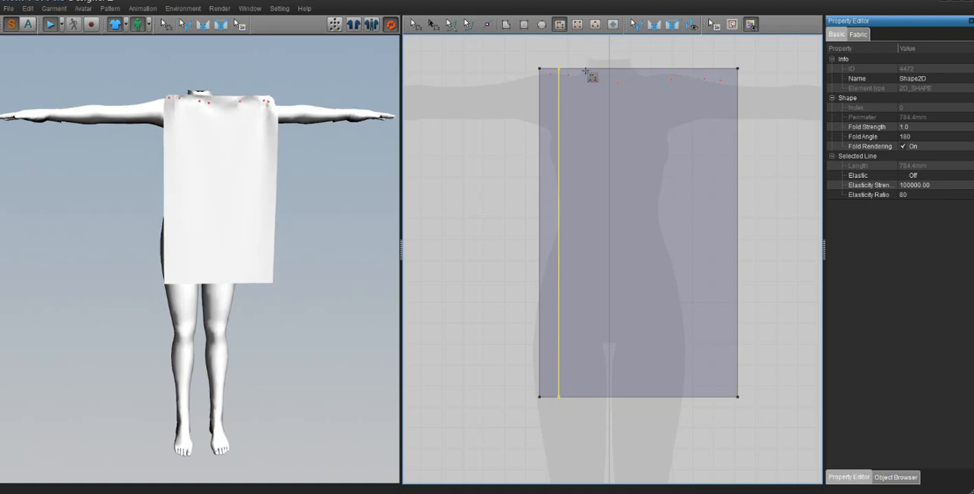
click(585, 70)
click(594, 395)
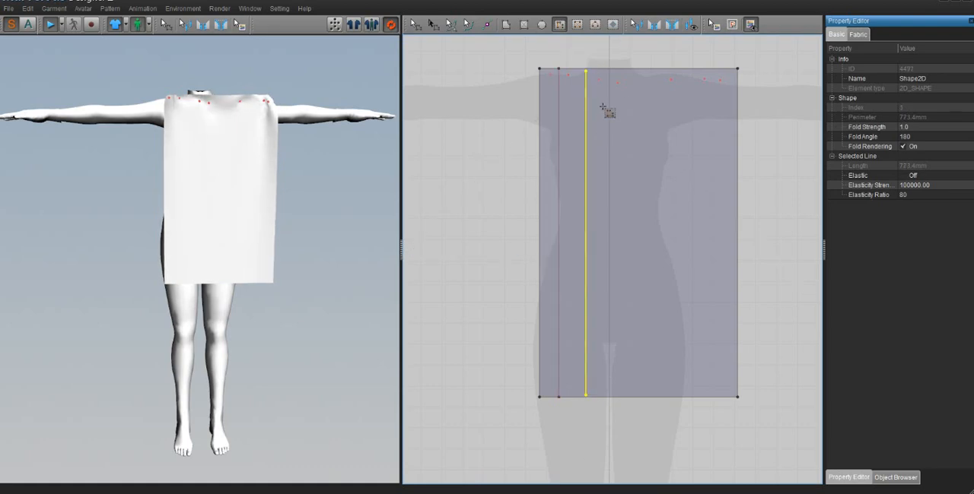
click(622, 70)
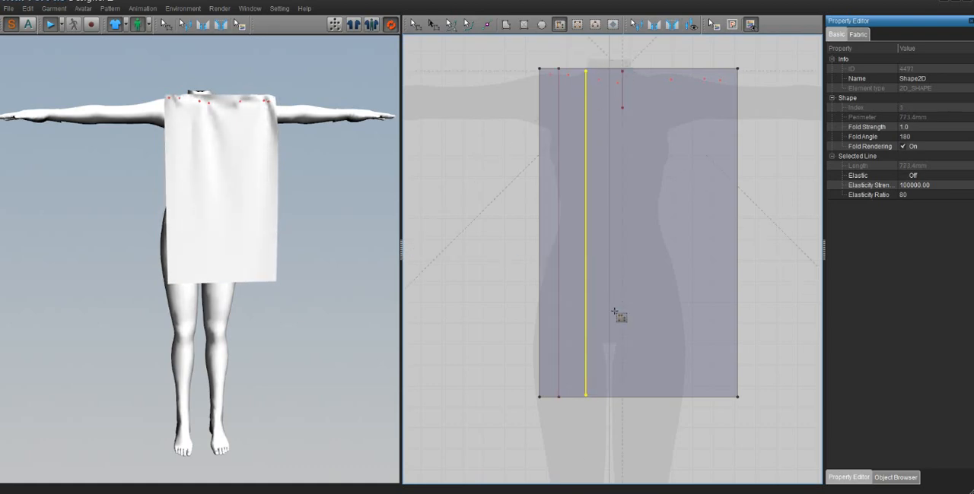
click(621, 396)
- Move the rightmost internal line closer to the middle one
click(415, 25)
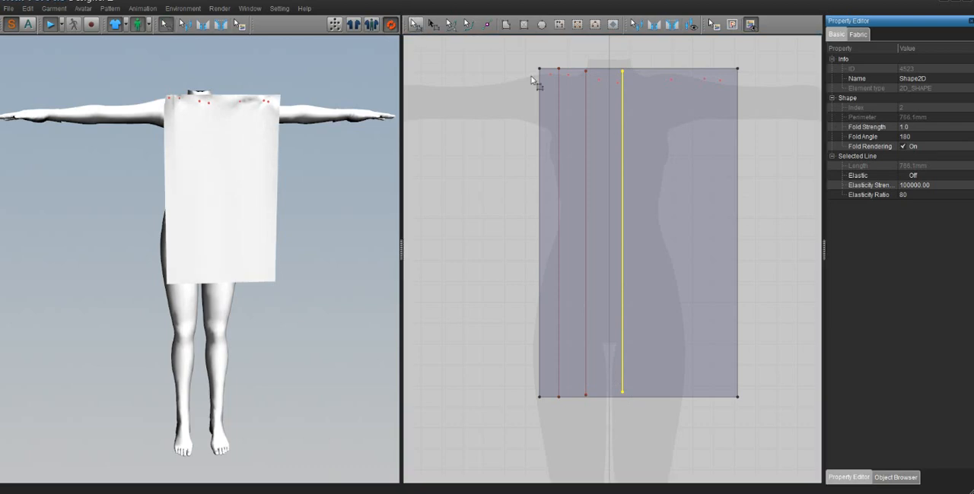
click(559, 121)
shift+click(585, 129)
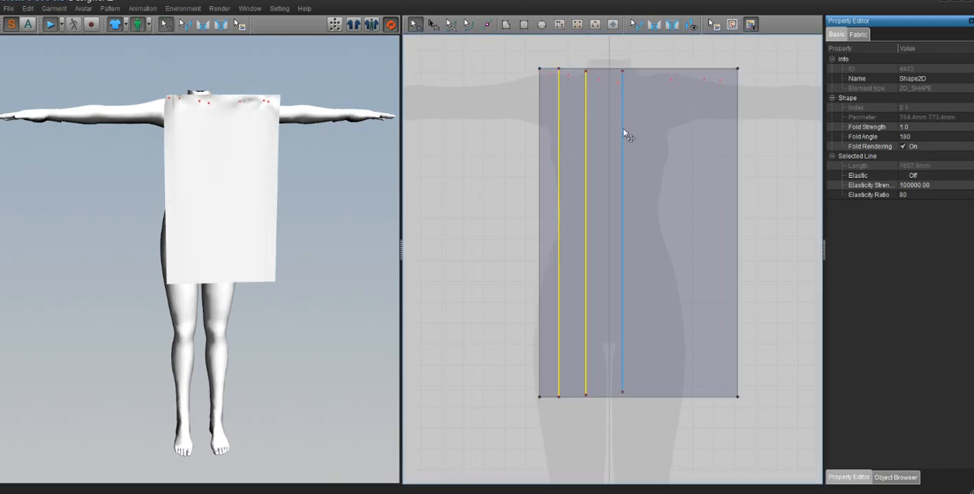
shift+click(622, 125)
click(637, 163)
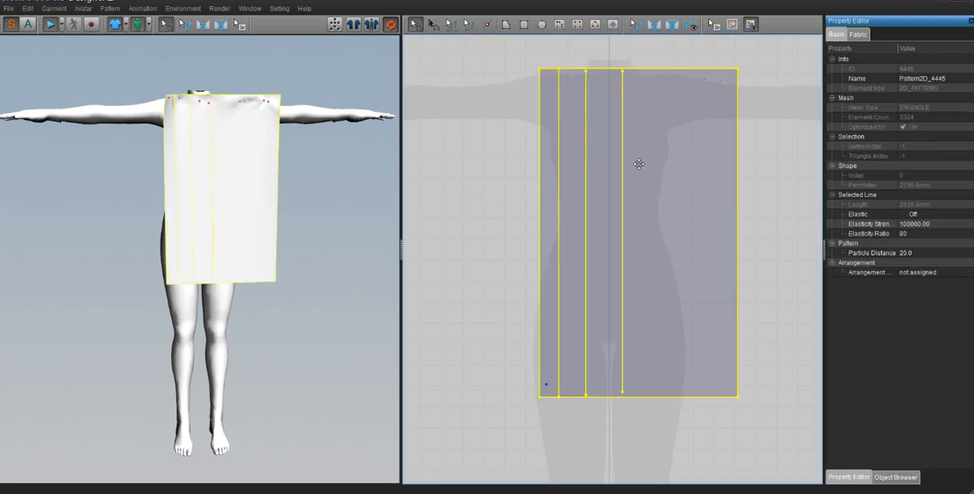
click(505, 199)
mouse_move(621, 190)
mouse_down()
mouse_move(597, 185)
mouse_move(605, 191)
mouse_up()
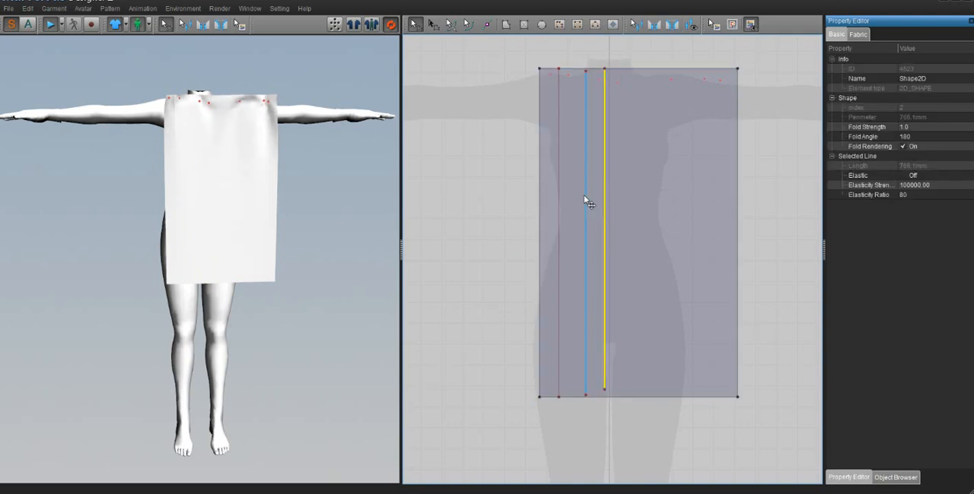
- Select all three internal lines and set their fold angle to 360 and fold strength to 9
shift+click(585, 194)
shift+click(559, 205)
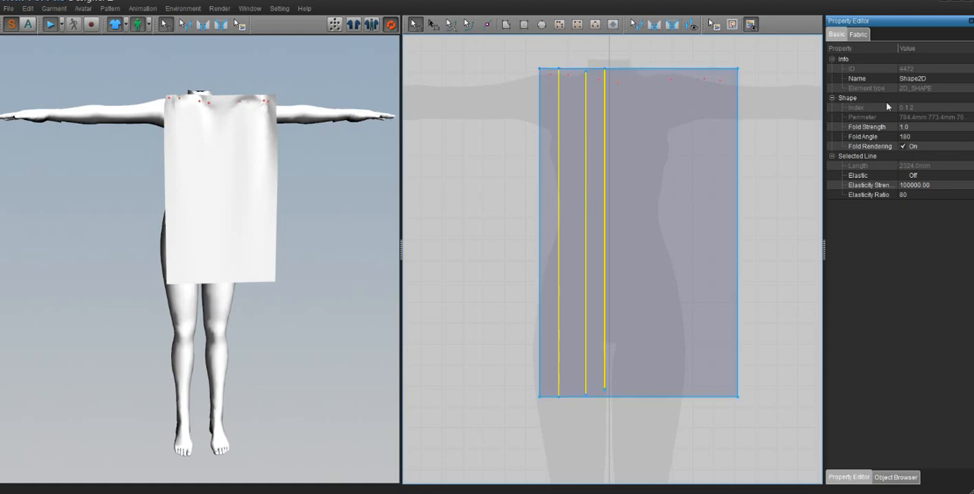
click(925, 137)
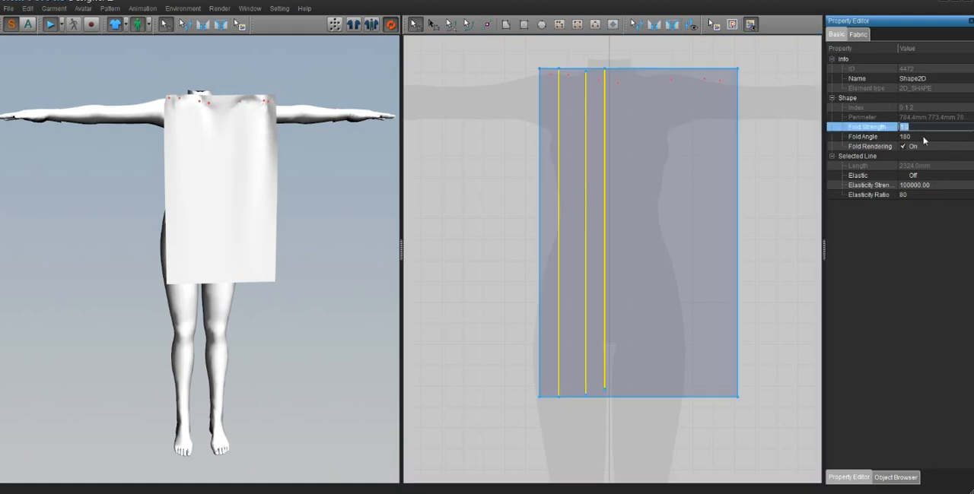
drag(925, 136, 965, 138)
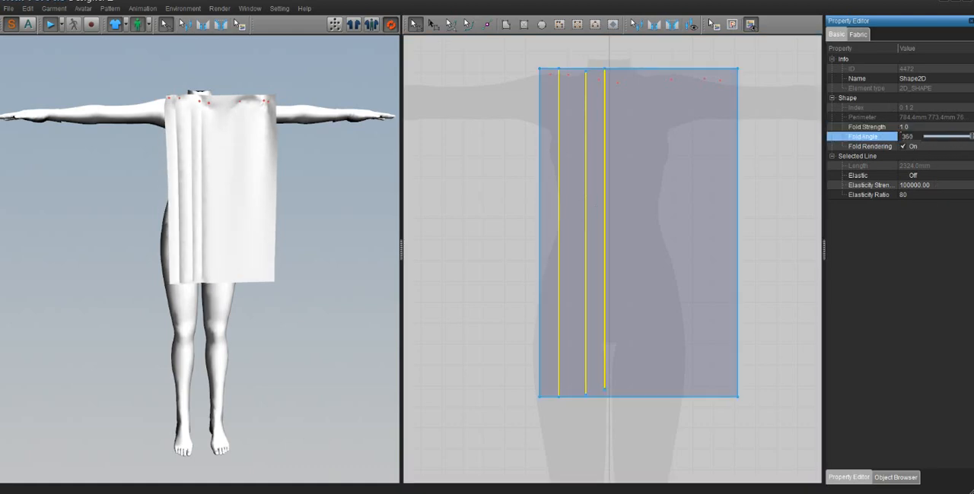
click(915, 127)
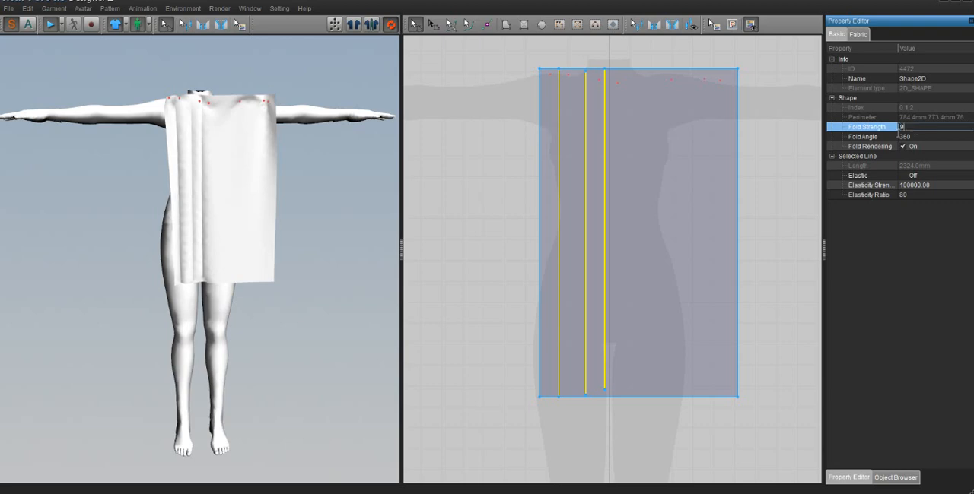
click(471, 256)
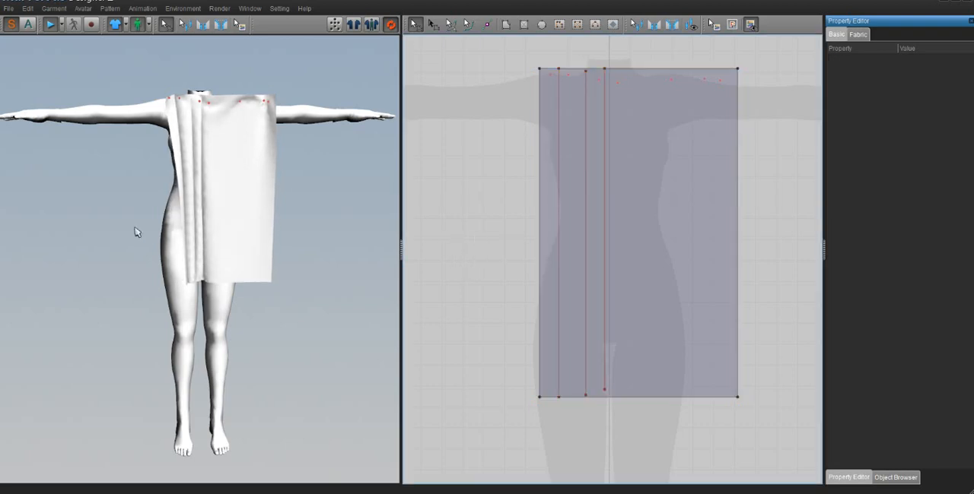
- Set the rectangle pattern's particle distance to 40
right_drag(193, 214, 224, 129)
scroll(223, 130, up, 3)
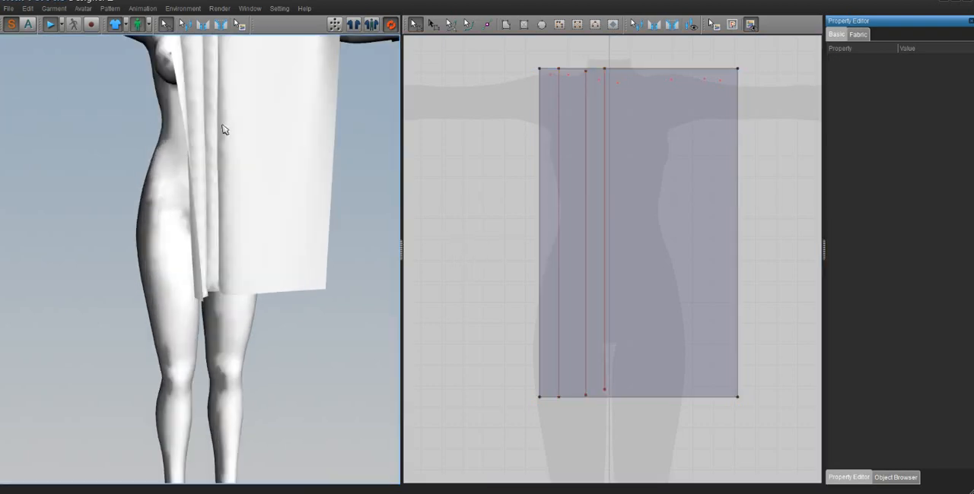
click(678, 107)
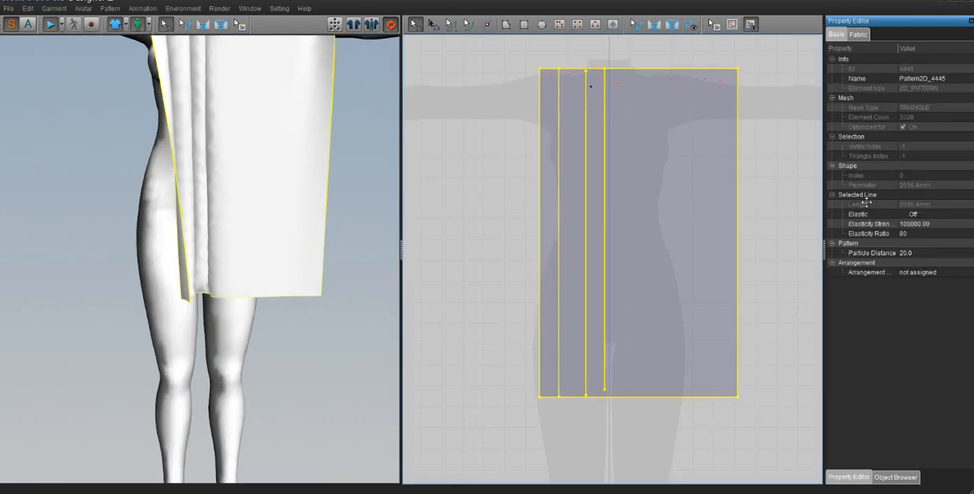
click(913, 253)
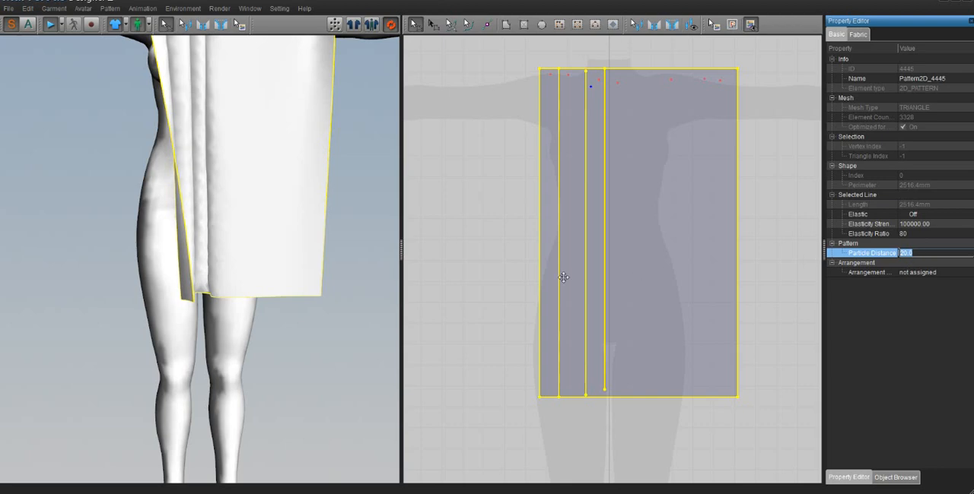
scroll(225, 210, up, 1)
scroll(225, 210, down, 3)
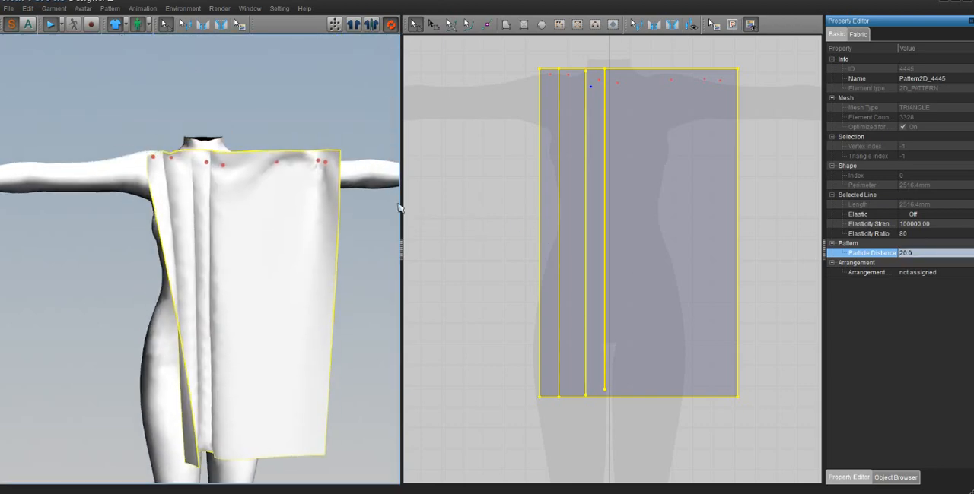
click(924, 252)
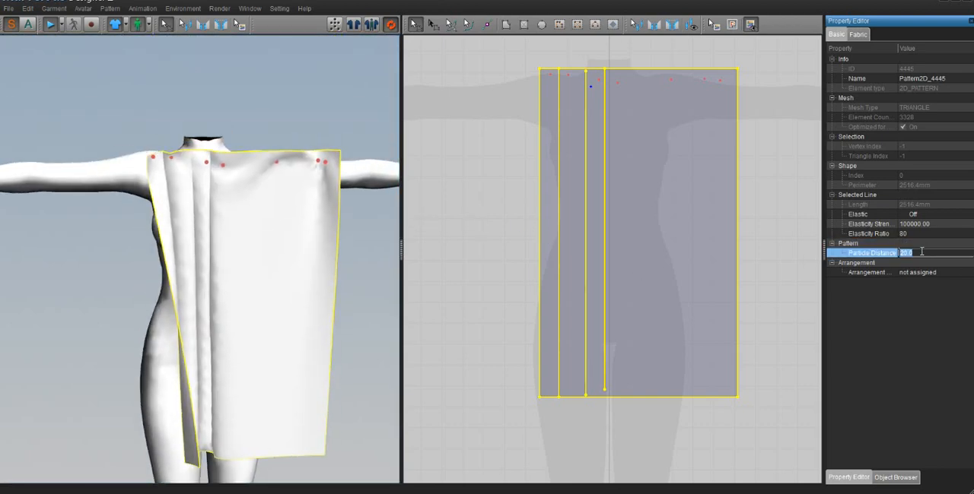
text(40)
key(Return)
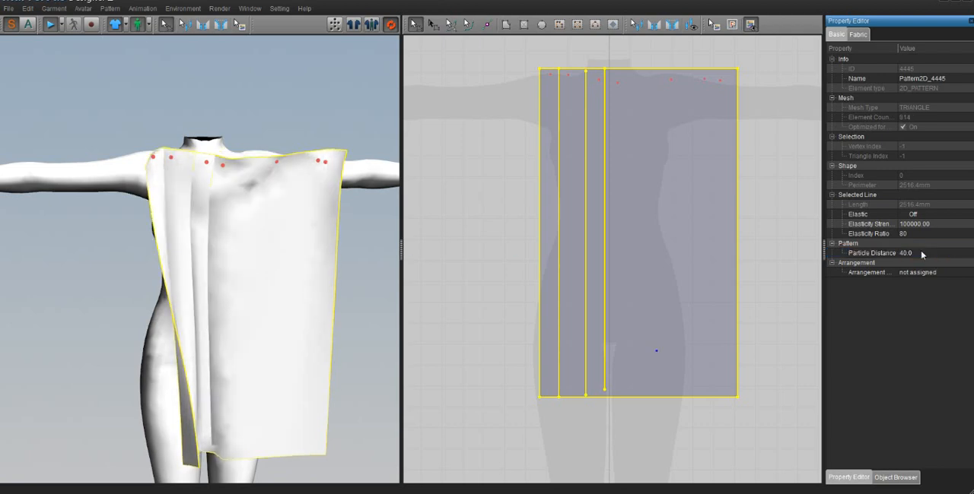
- Set the rectangle pattern's particle distance to 10 and tug the draped cloth's folded lower corner outward during simulation
mouse_move(259, 293)
right_down()
mouse_move(279, 274)
mouse_move(258, 292)
right_up()
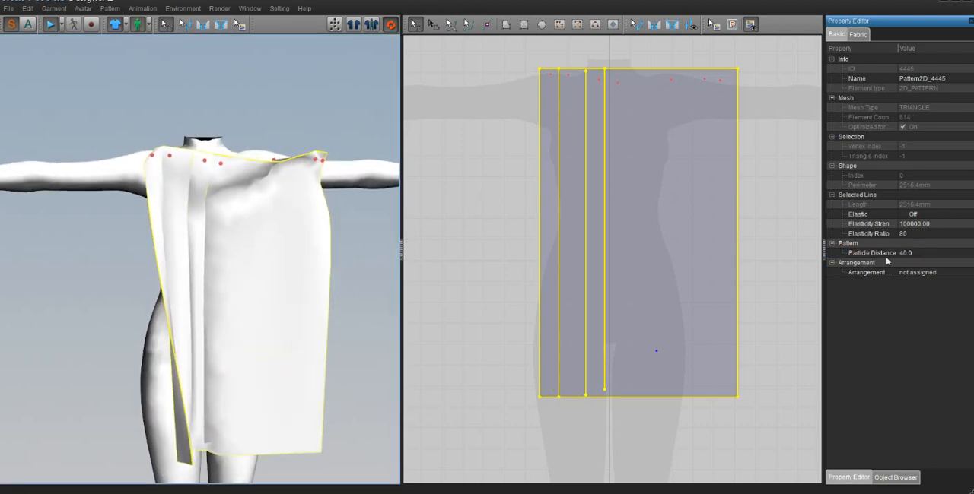
click(912, 253)
click(921, 255)
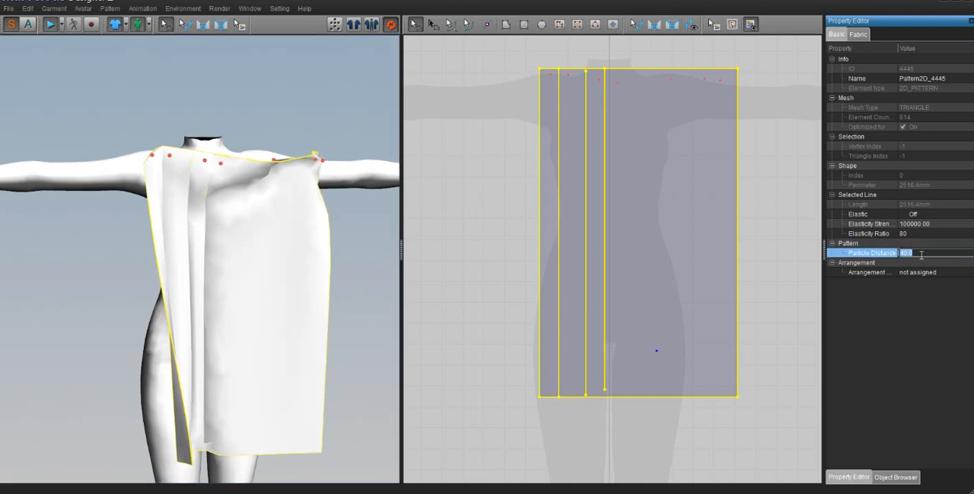
text(10)
key(Return)
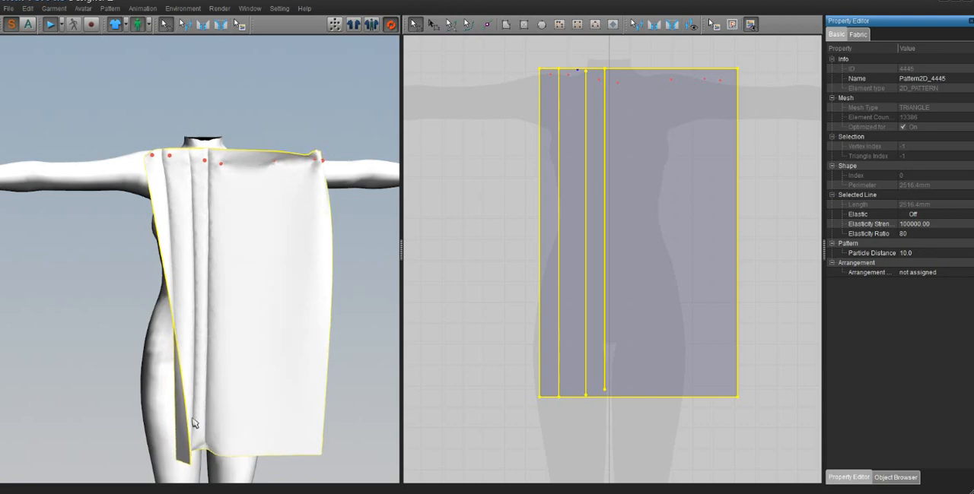
drag(182, 447, 166, 459)
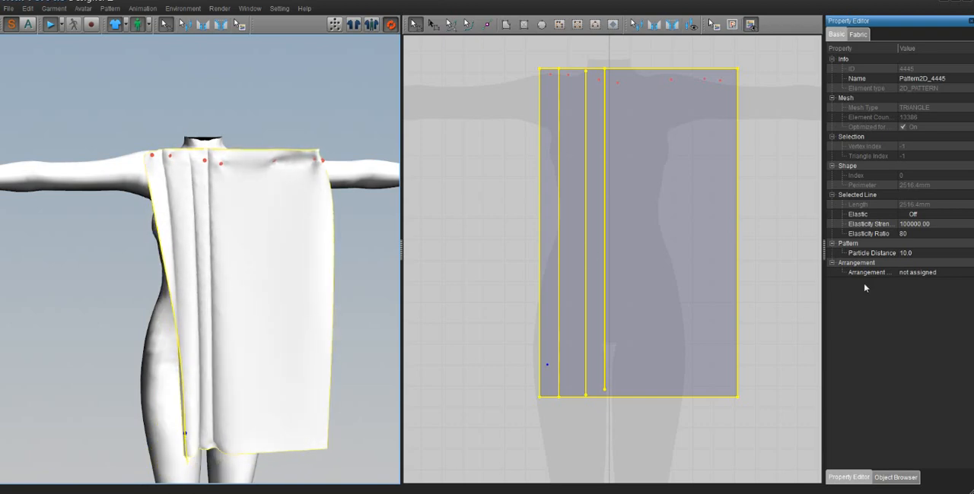
- Set the particle distance of the rectangle pattern to 15
click(928, 253)
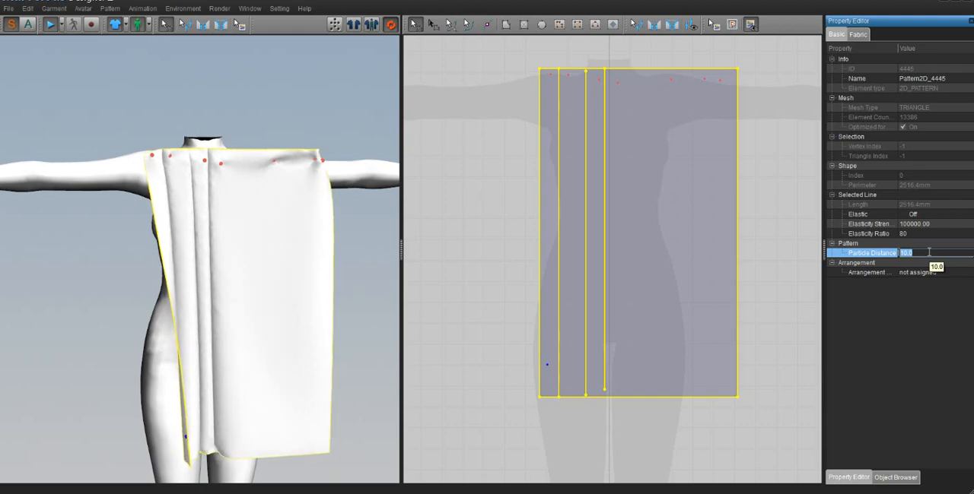
text(1)
key(BackSpace)
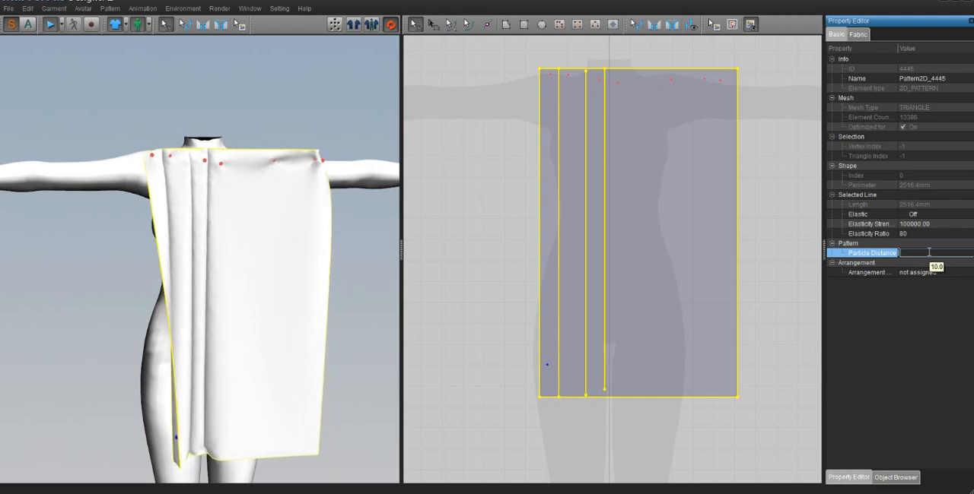
text(15)
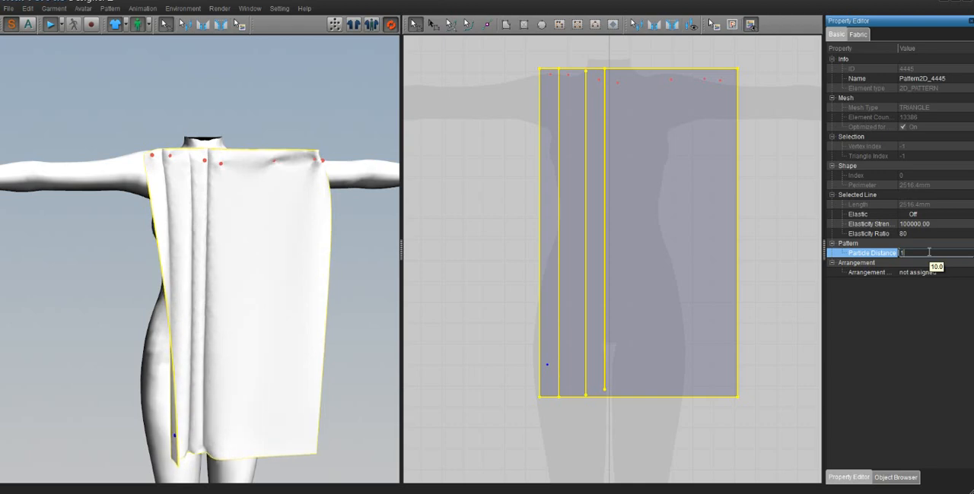
key(Return)
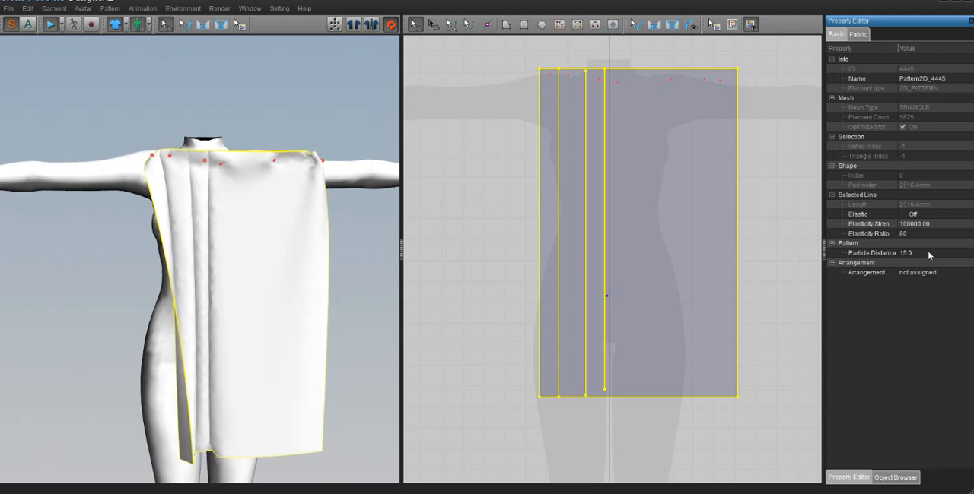
- Open the rectangle pattern's particle distance value for editing
click(928, 253)
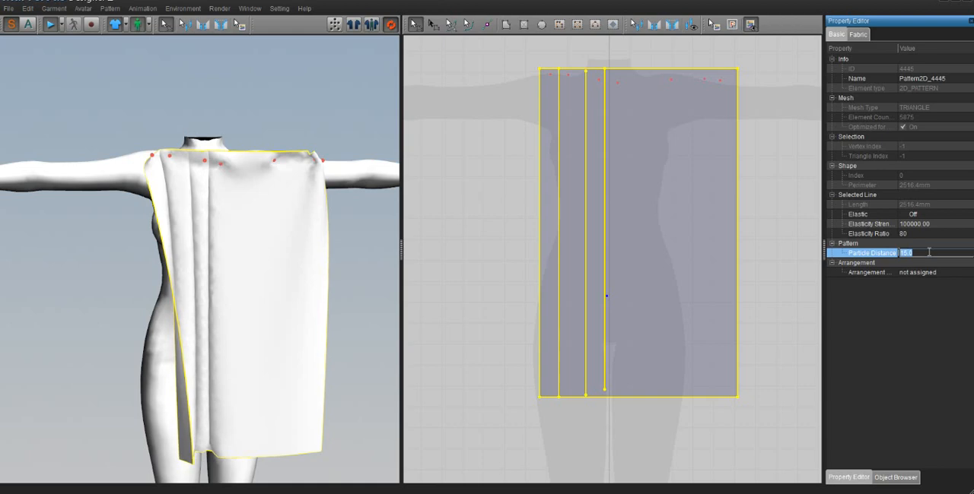